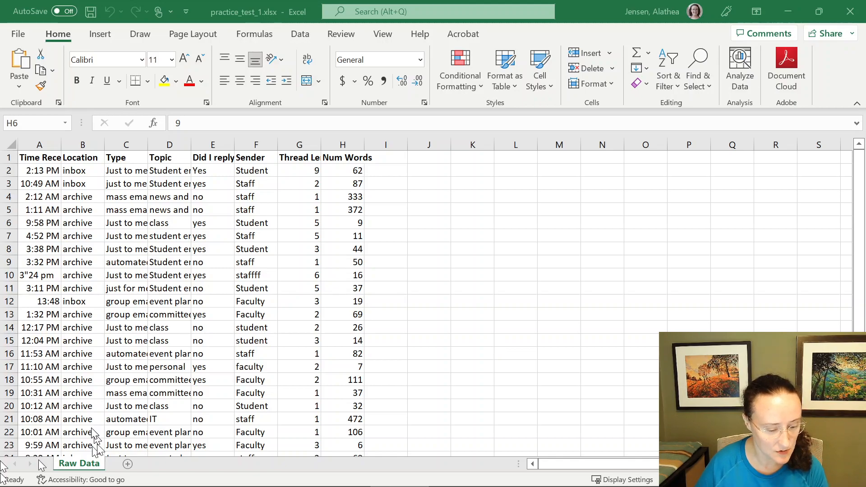
- Create a copy of the Raw Data sheet within the same workbook
scroll(101, 407, down, 3)
scroll(100, 408, up, 3)
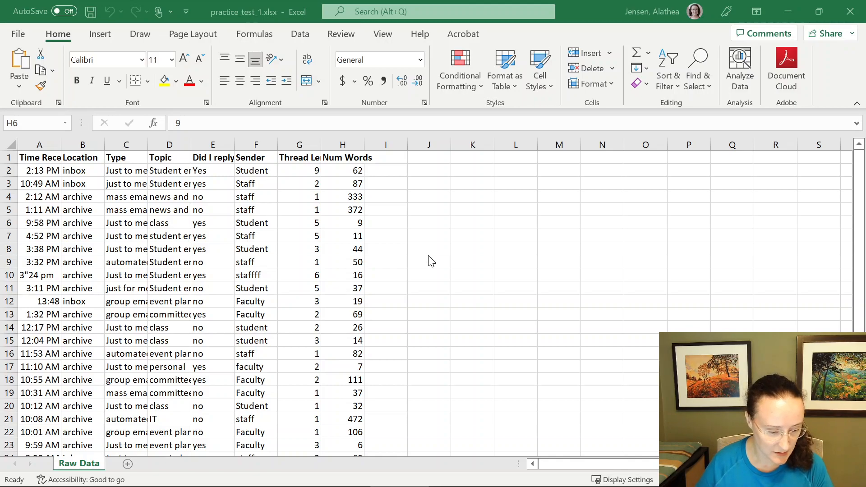
click(83, 467)
right_click(82, 469)
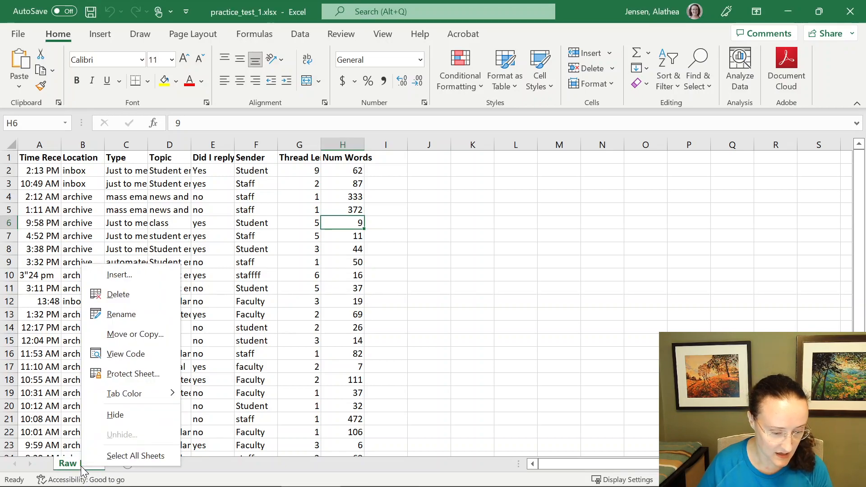
click(118, 336)
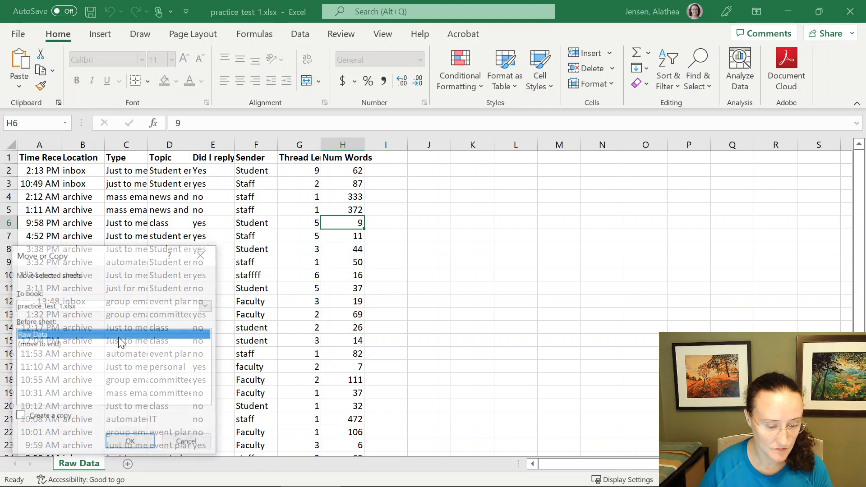
click(43, 419)
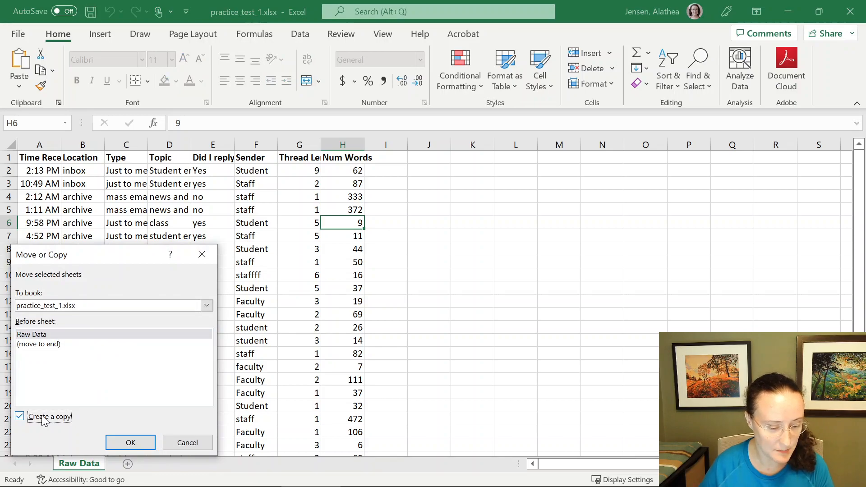
click(133, 442)
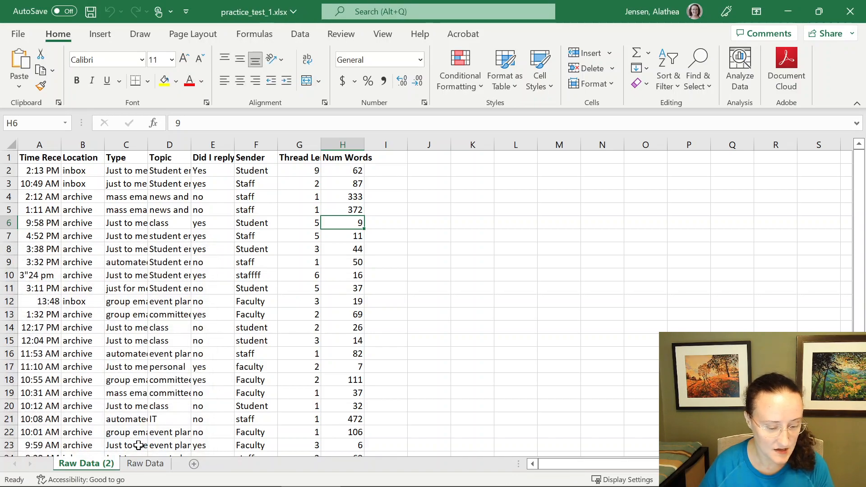
- Rename the copied sheet to Clean Data
click(145, 465)
click(92, 465)
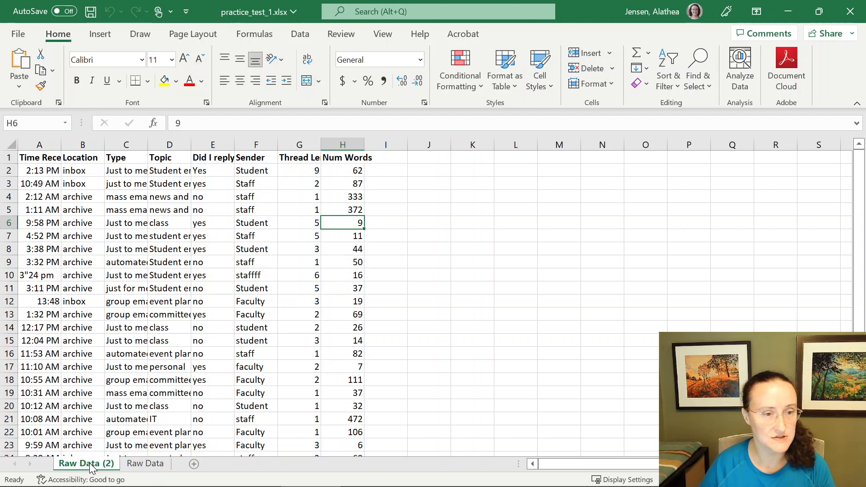
double_click(91, 464)
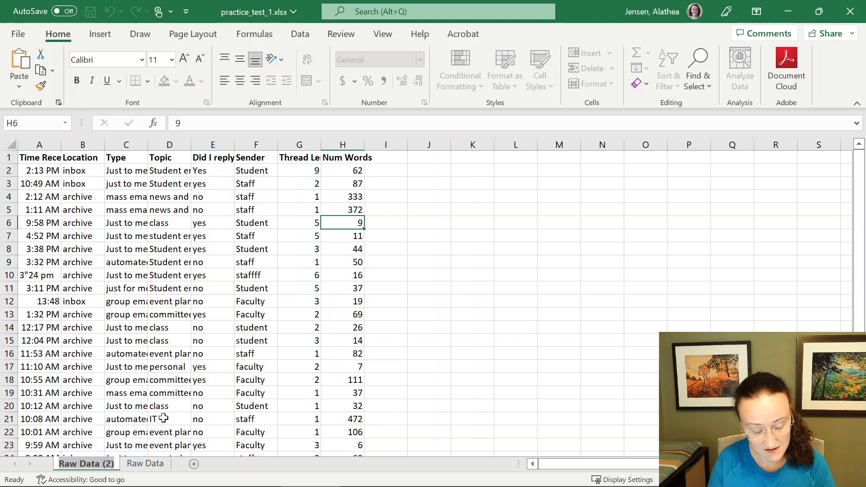
text(Clean Data)
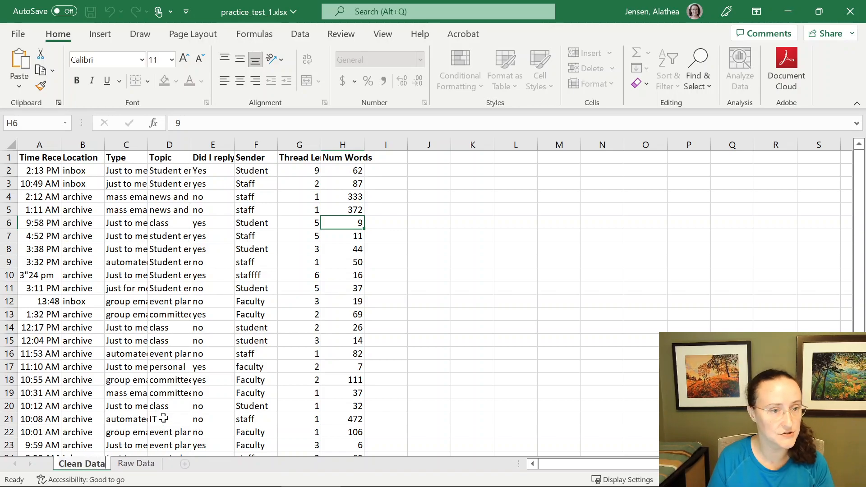
key(Return)
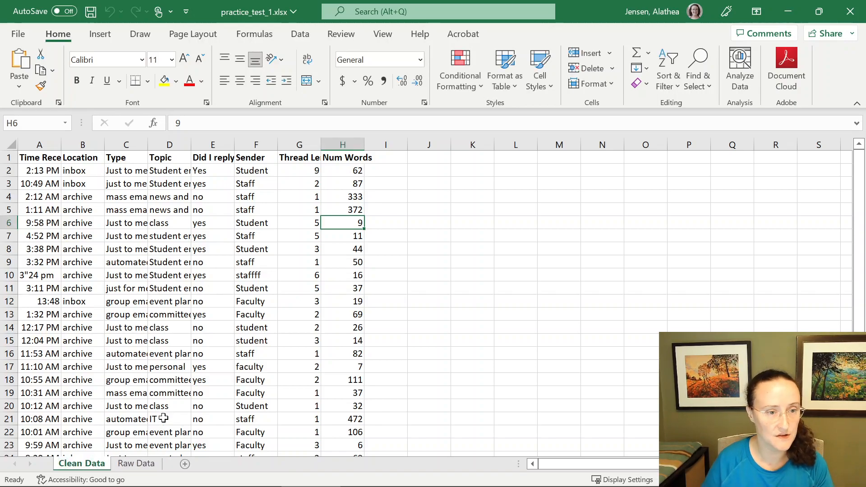
click(133, 468)
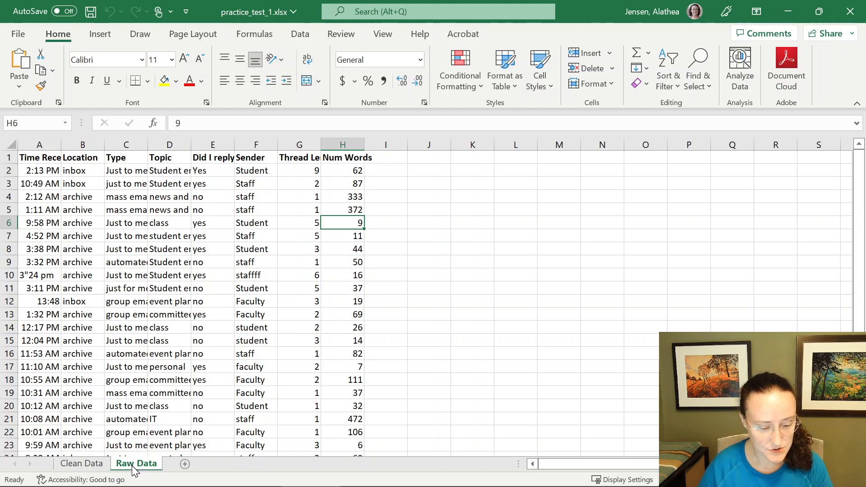
click(100, 467)
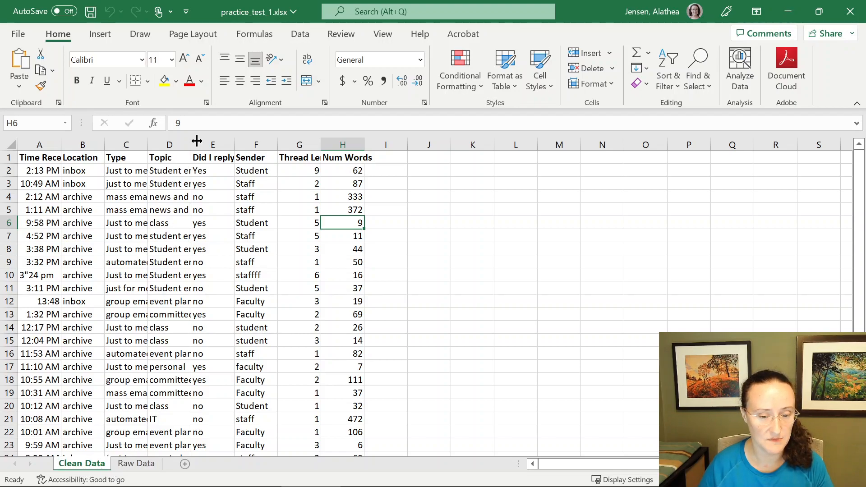
click(266, 10)
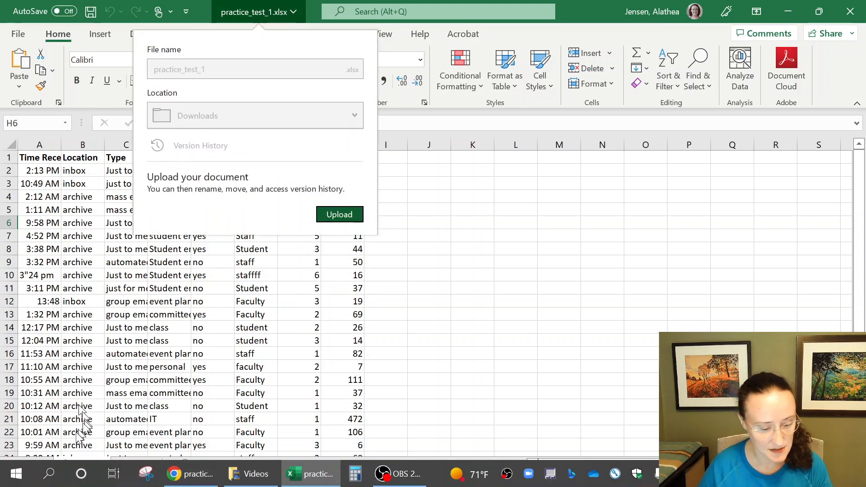
click(84, 467)
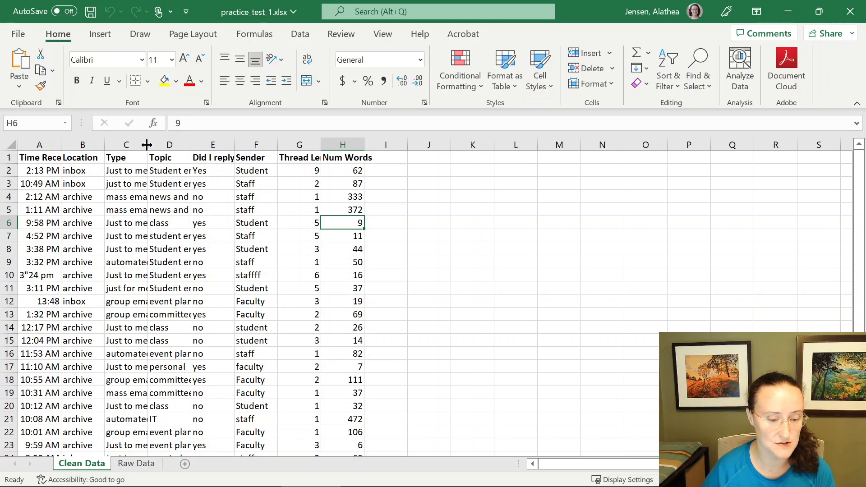
- Select the whole sheet and autofit all column widths to their contents
mouse_move(147, 144)
mouse_down()
mouse_move(170, 144)
mouse_move(177, 131)
mouse_move(174, 142)
mouse_move(158, 143)
mouse_up()
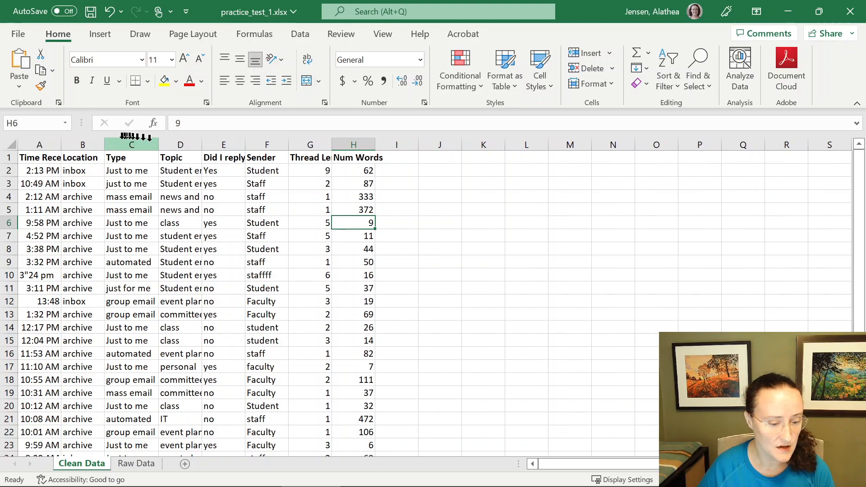
click(11, 144)
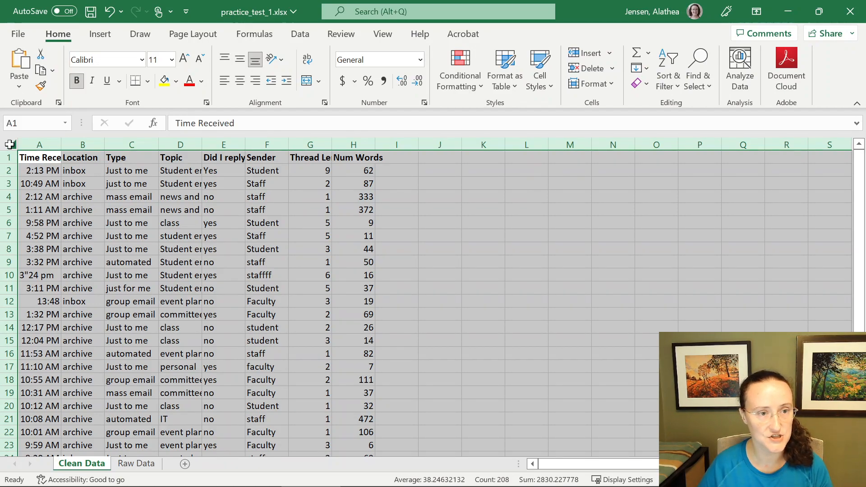
double_click(60, 145)
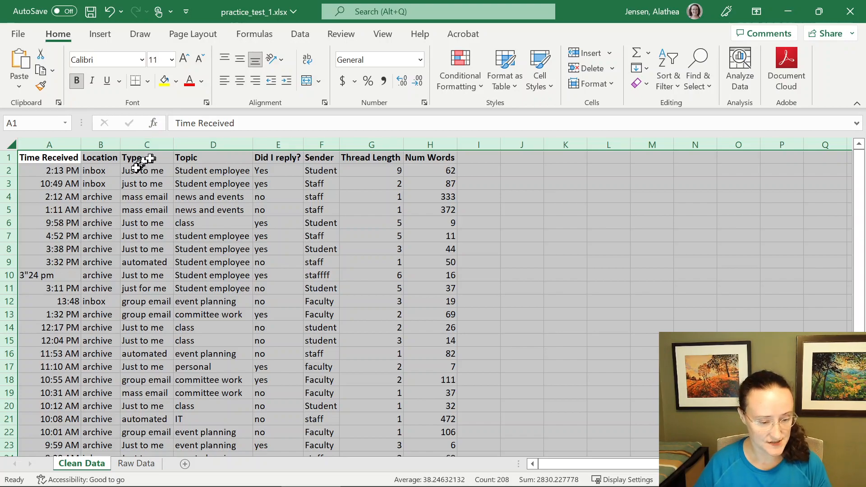
- Correct the time in cell A10 to 3:24 pm
click(56, 276)
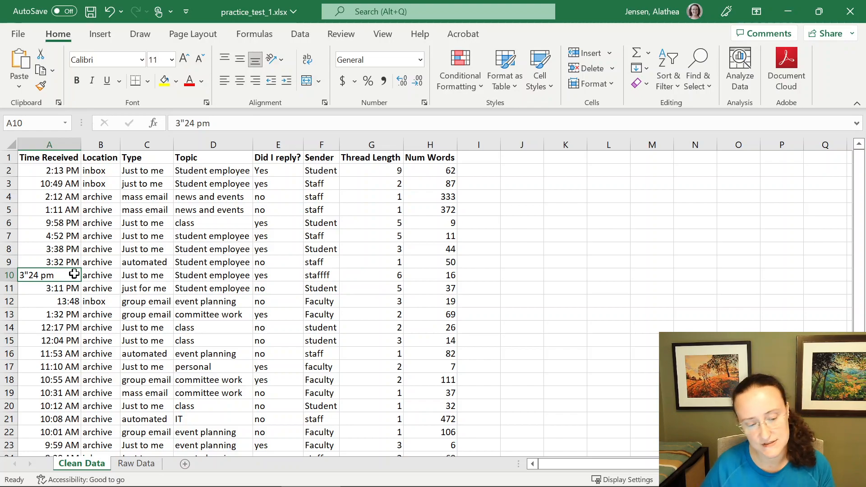
double_click(48, 276)
key(BackSpace)
text(:)
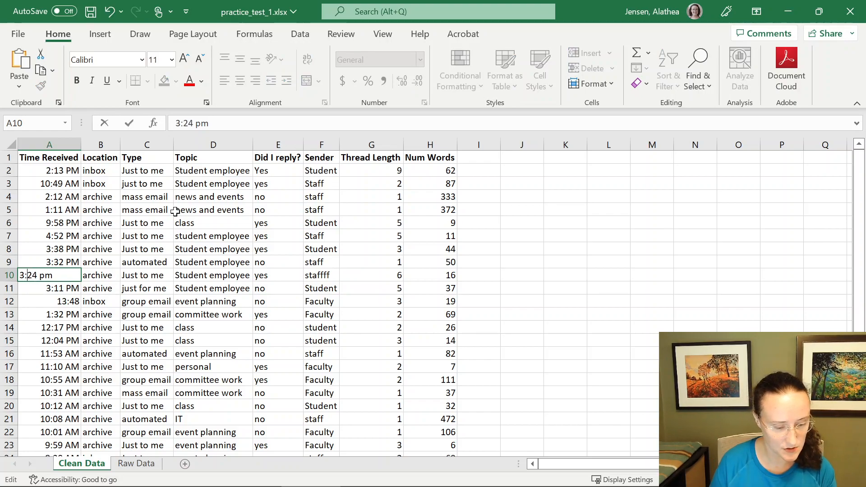
text( pm)
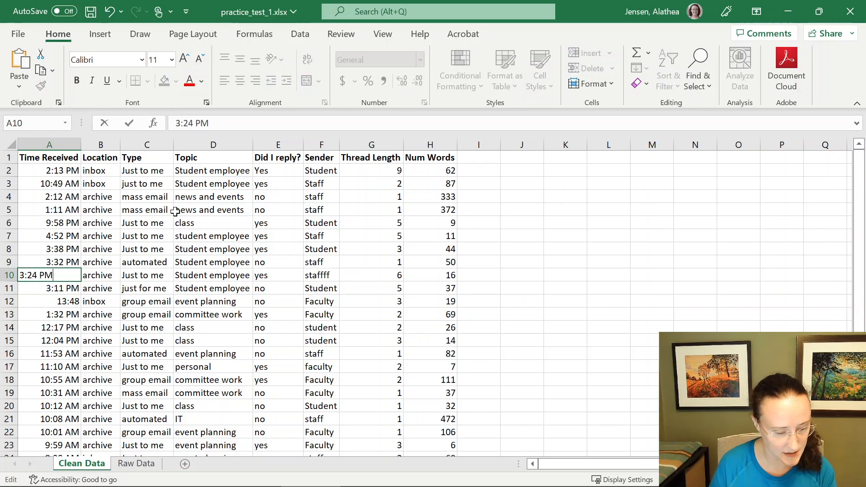
key(Return)
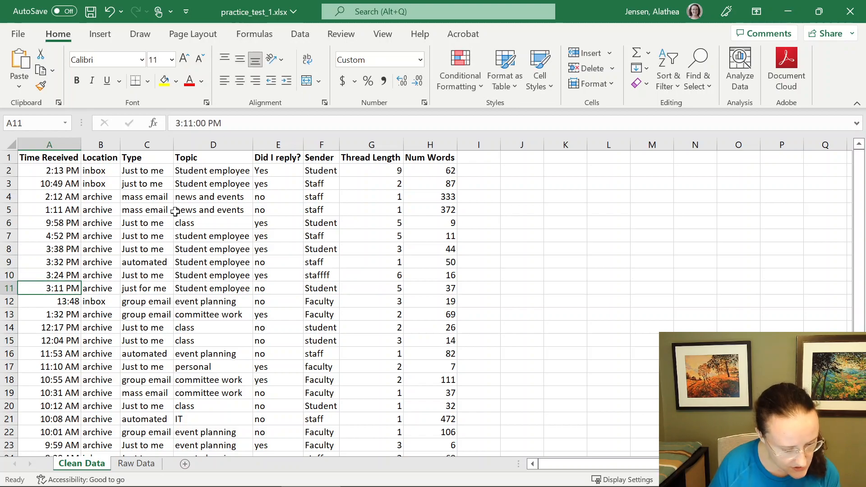
- Re-enter the time in cell A12 as 1:48 PM
key(Down)
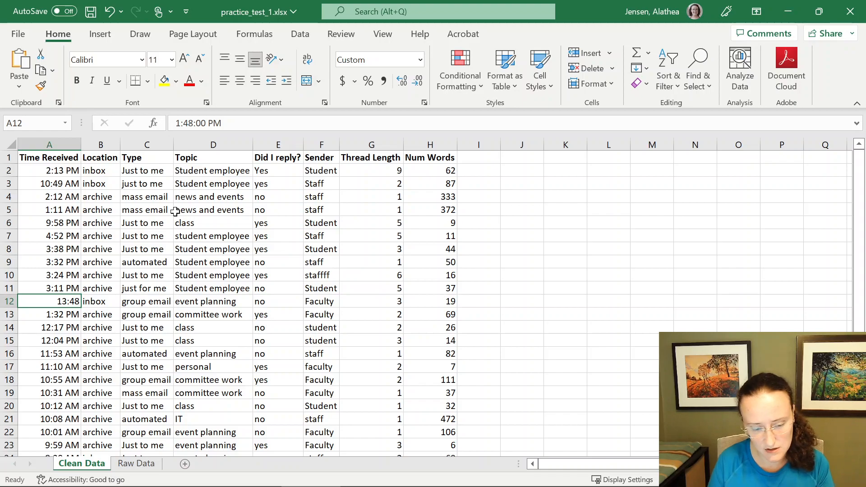
text(1:)
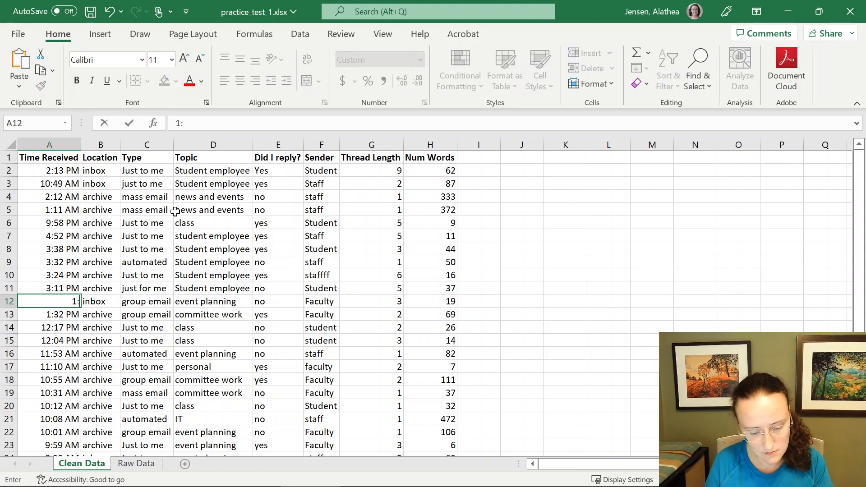
text(48 PM)
key(Return)
- Step through the Time Received and Location cells to check entries for inconsistencies
key(Down)
key(Down)
key(Down)
key(Down)
key(Down)
key(Down)
key(Down)
key(Down)
key(Down)
key(Down)
key(Down)
key(Down)
key(Down)
key(Down)
key(Down)
key(Up)
key(Up)
key(Up)
key(Up)
key(Up)
key(Up)
key(Up)
key(Up)
key(Up)
key(Up)
key(Up)
key(Up)
key(Up)
key(Up)
key(Up)
key(Up)
key(Up)
key(Up)
key(Up)
key(Up)
key(Up)
key(Up)
key(Up)
key(Up)
key(Up)
key(Up)
key(Right)
key(Down)
key(Down)
key(Down)
key(Down)
key(Down)
key(Down)
key(Down)
key(Down)
key(Down)
key(Down)
key(Down)
key(Down)
key(Down)
key(Down)
key(Down)
key(Down)
key(Down)
key(Down)
key(Down)
key(Down)
key(Down)
key(Down)
key(Down)
key(Down)
key(Down)
key(Down)
key(Down)
key(Up)
key(Up)
key(Up)
key(Up)
key(Up)
key(Up)
key(Up)
key(Up)
key(Up)
key(Up)
key(Up)
key(Up)
key(Up)
key(Up)
key(Up)
key(Up)
key(Up)
key(Up)
key(Up)
key(Up)
key(Up)
key(Up)
key(Up)
key(Up)
key(Up)
key(Up)
key(Up)
key(Down)
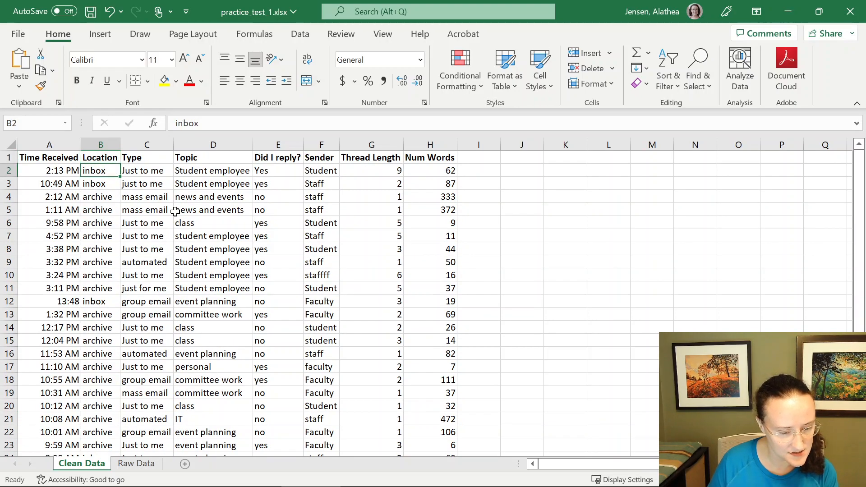
key(Right)
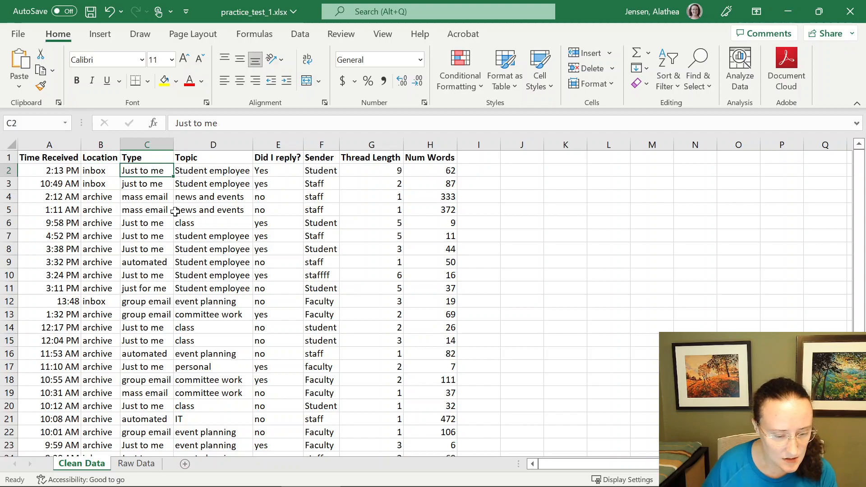
- In Type cells C2 to C25, replace all uppercase J with lowercase j, matching case
click(160, 146)
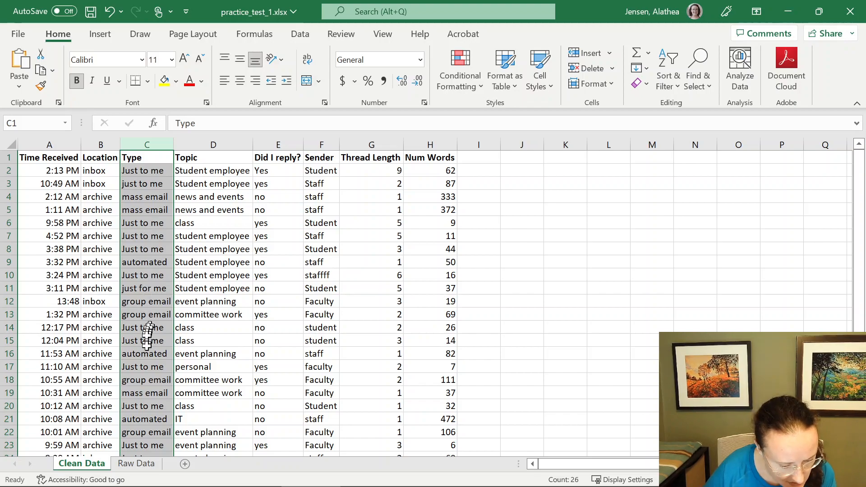
scroll(144, 380, down, 2)
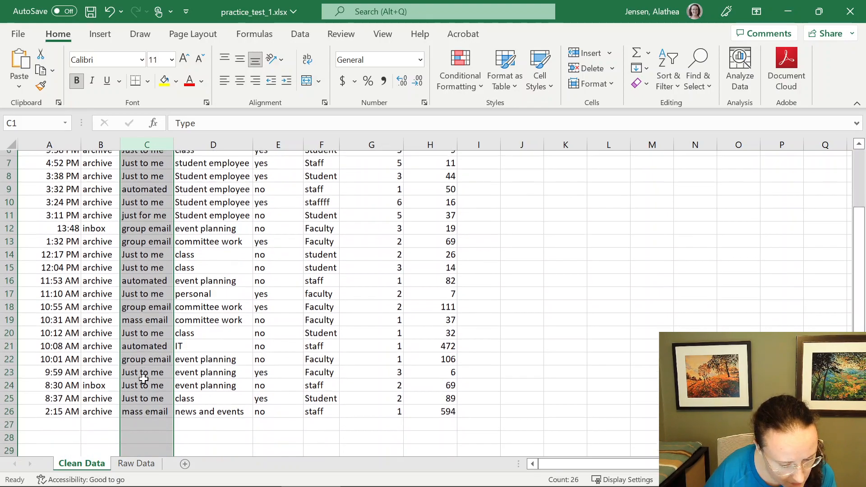
scroll(154, 353, up, 2)
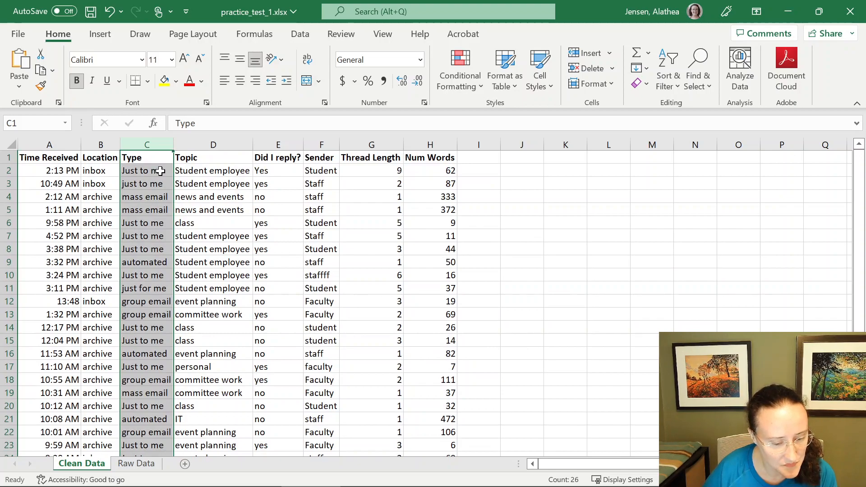
drag(160, 171, 145, 392)
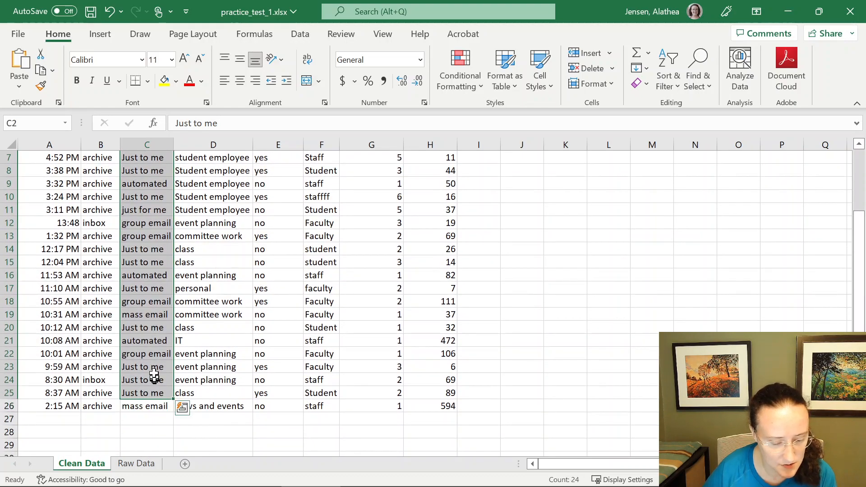
key(shift+Down)
scroll(149, 316, up, 2)
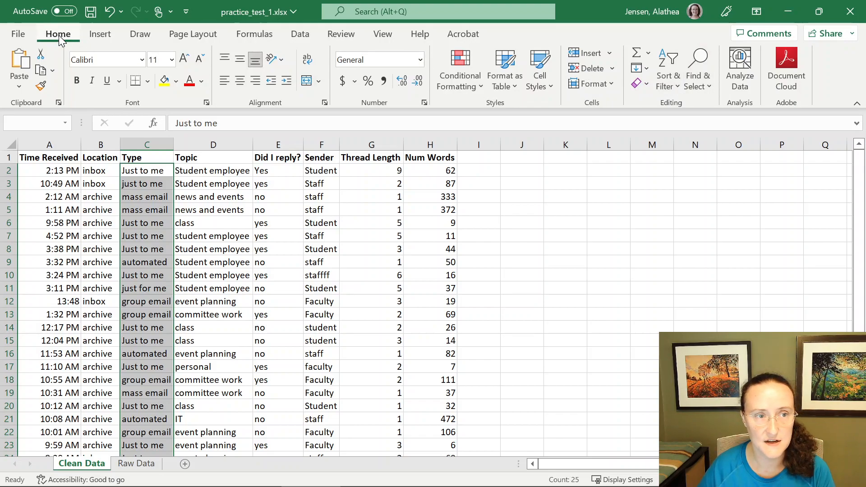
click(695, 82)
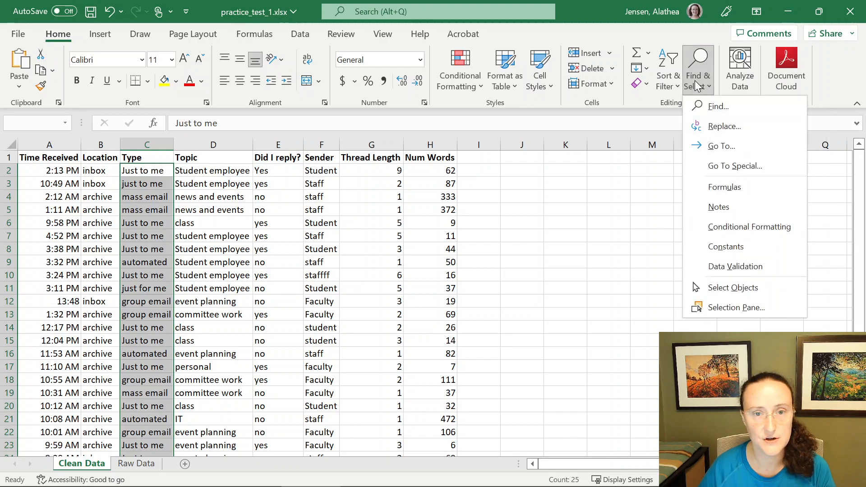
click(715, 127)
drag(286, 130, 339, 138)
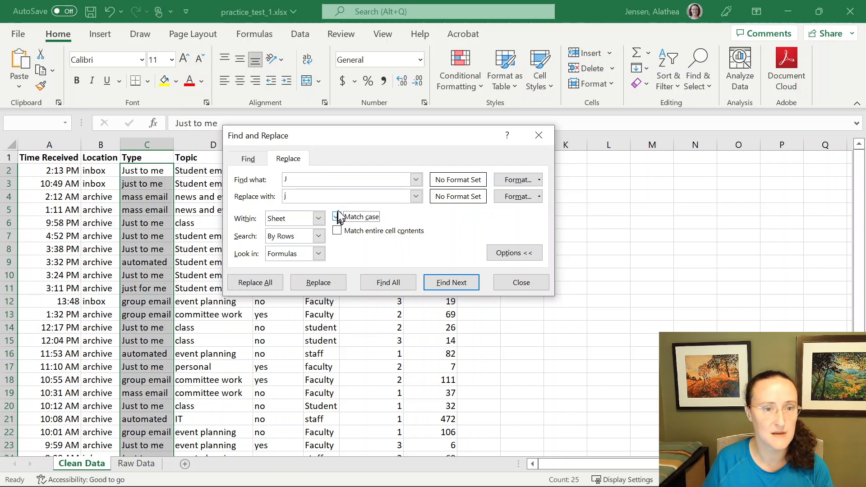
click(264, 282)
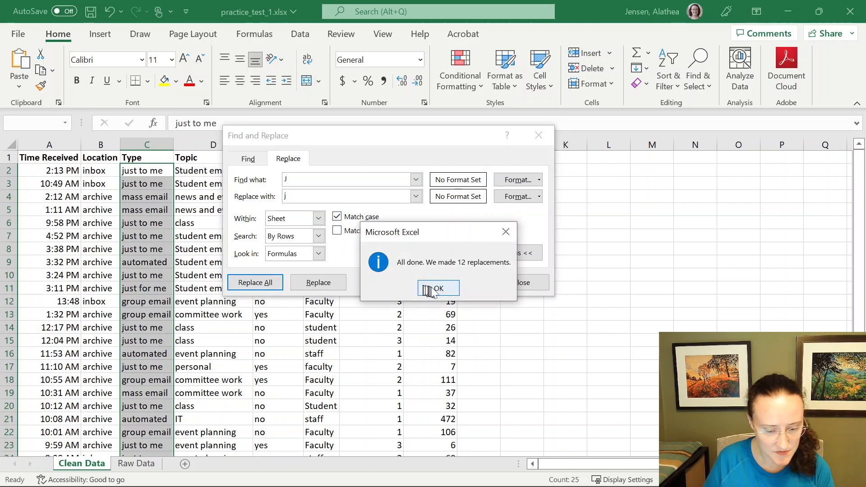
click(436, 289)
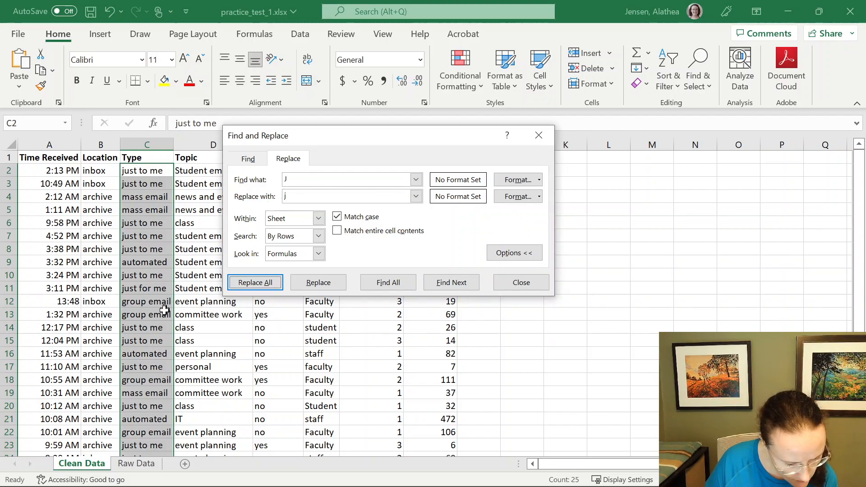
scroll(164, 311, down, 2)
scroll(165, 308, up, 2)
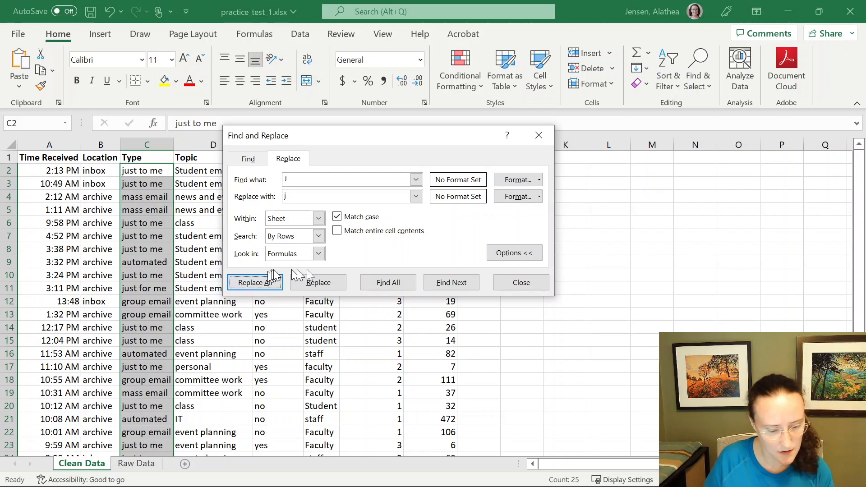
click(521, 283)
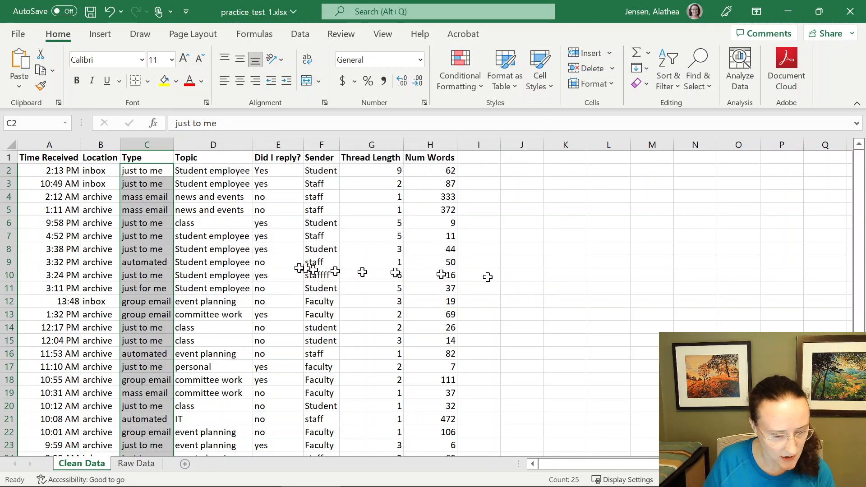
- In the Topic, Did I reply? and Sender cells D2 to F26, replace uppercase S with lowercase s, matching case
drag(205, 169, 211, 377)
scroll(212, 376, up, 3)
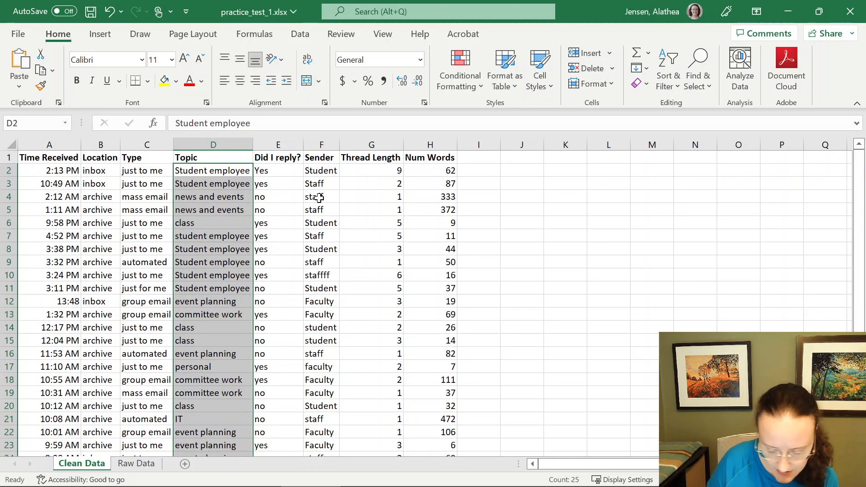
key(shift+Right)
key(shift+Right)
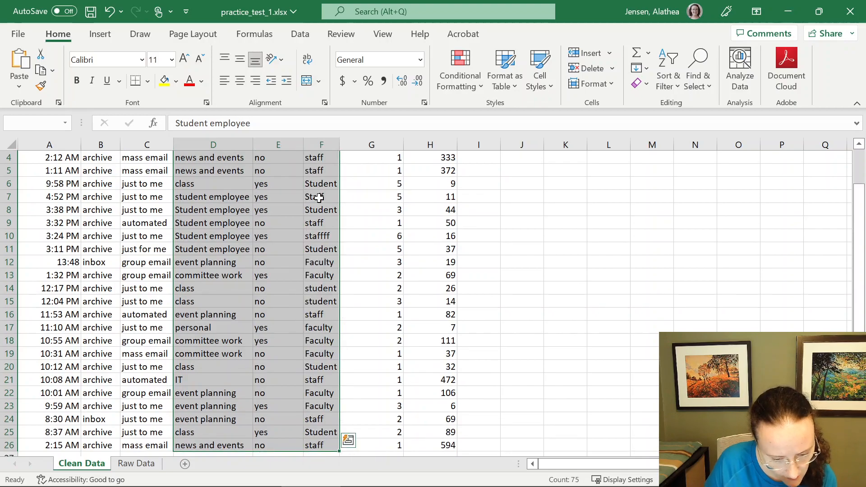
scroll(331, 258, up, 1)
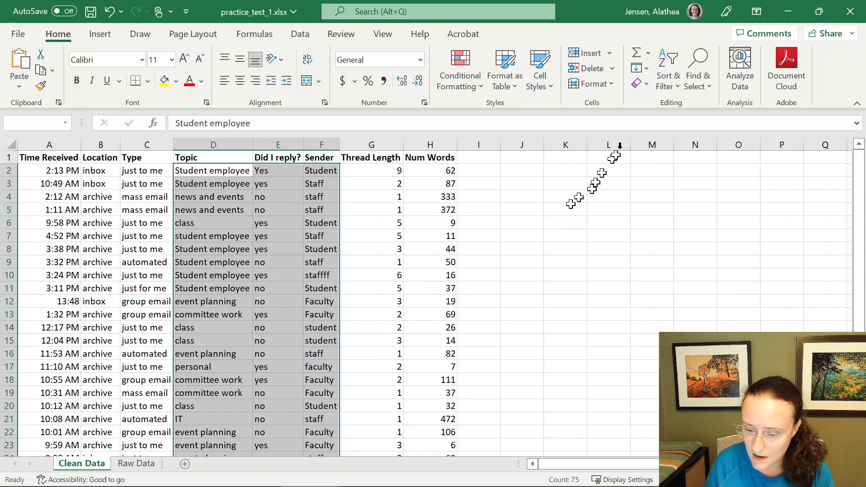
click(697, 84)
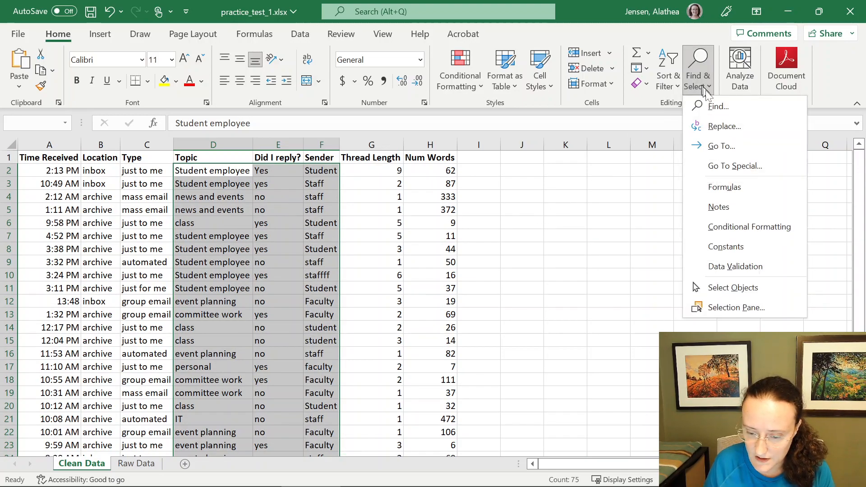
click(713, 129)
drag(305, 157, 433, 184)
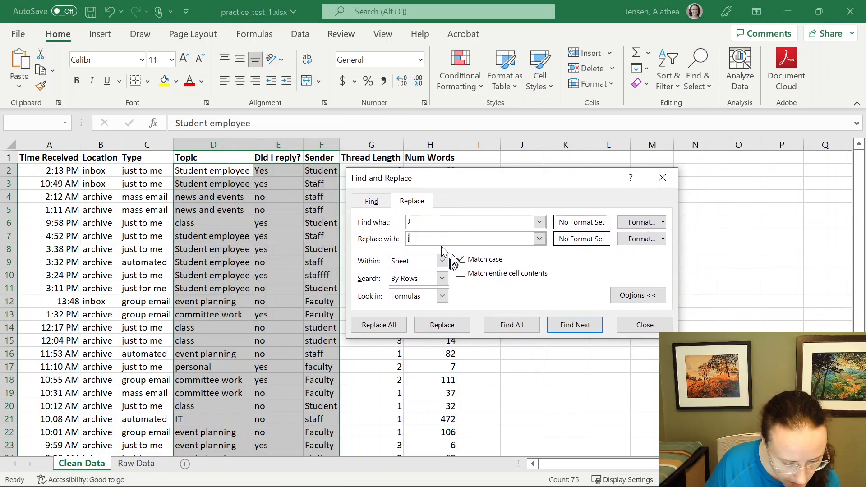
click(412, 220)
key(BackSpace)
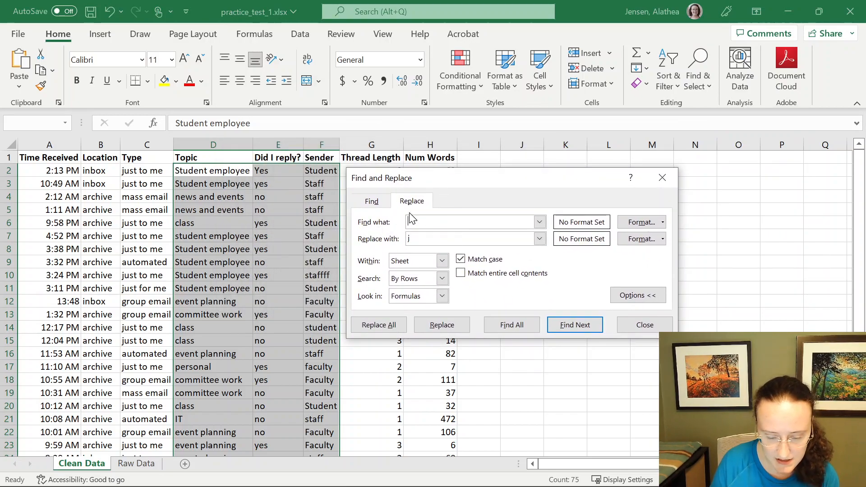
text(S)
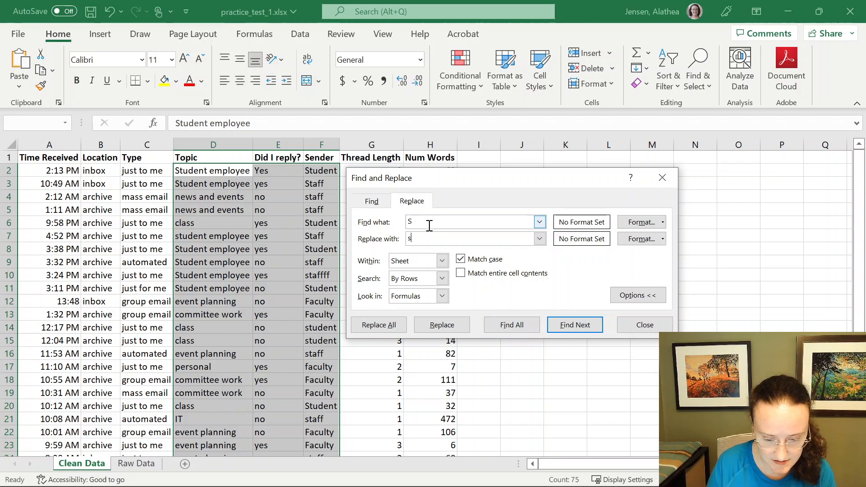
click(479, 261)
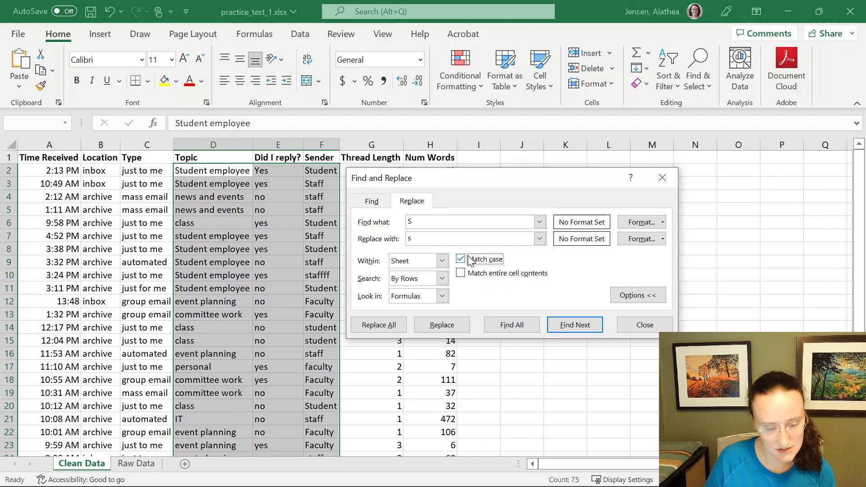
click(369, 325)
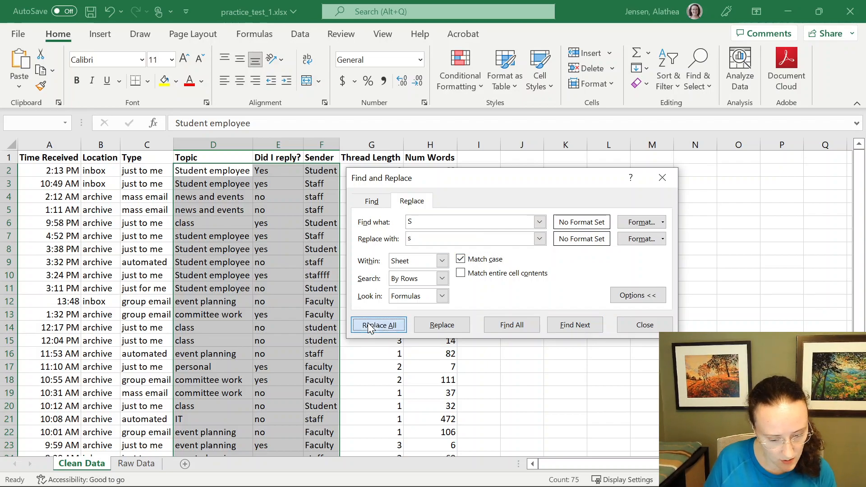
click(433, 290)
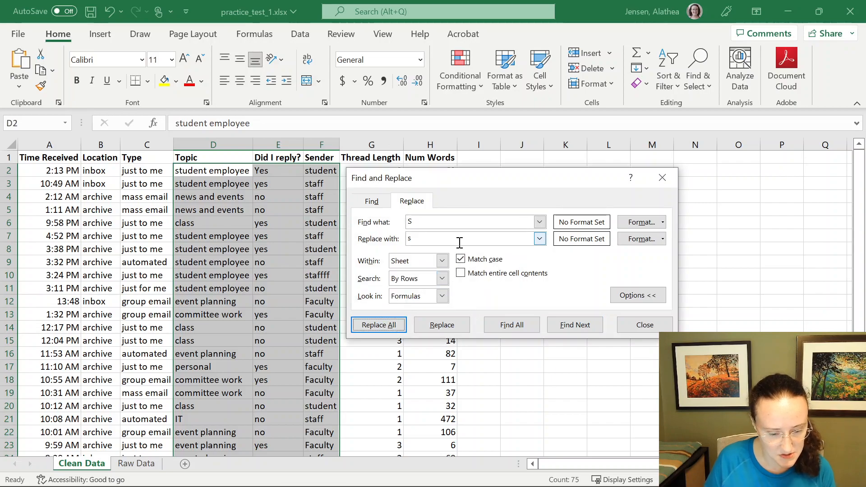
- Replace uppercase F with lowercase f in the same range, matching case
double_click(442, 221)
text(F)
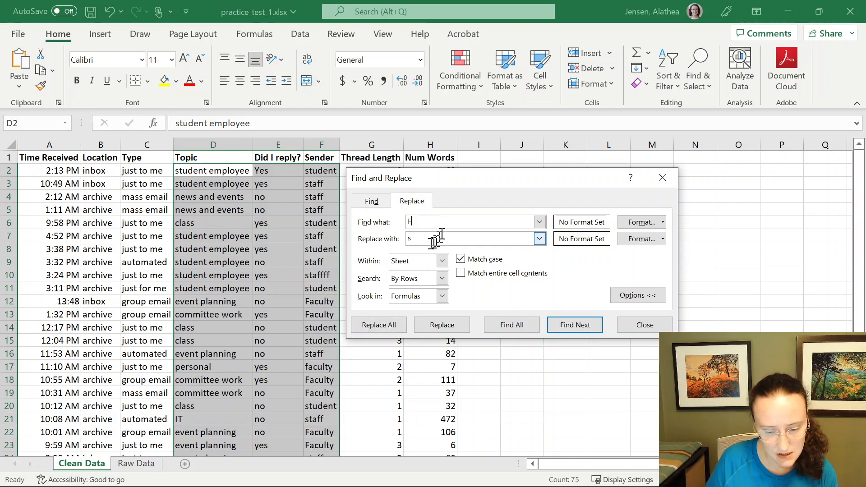
double_click(425, 239)
text(f)
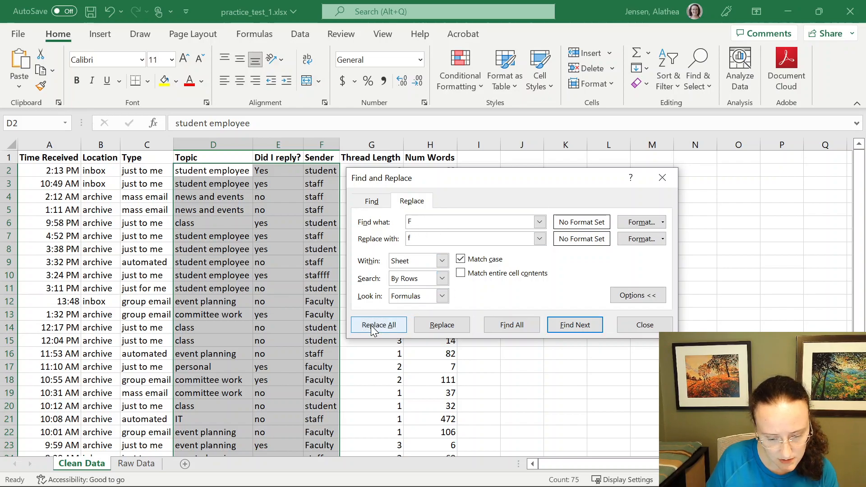
click(375, 325)
click(438, 288)
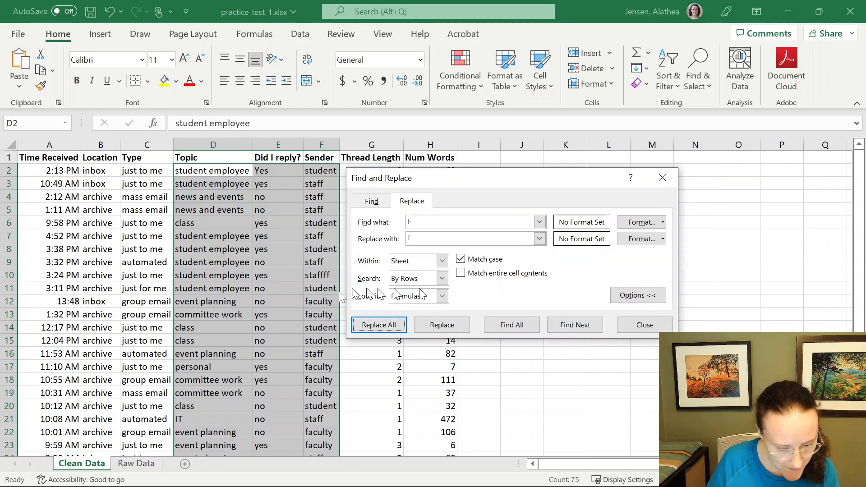
- Replace uppercase Y with lowercase y in the same range, matching case
double_click(432, 223)
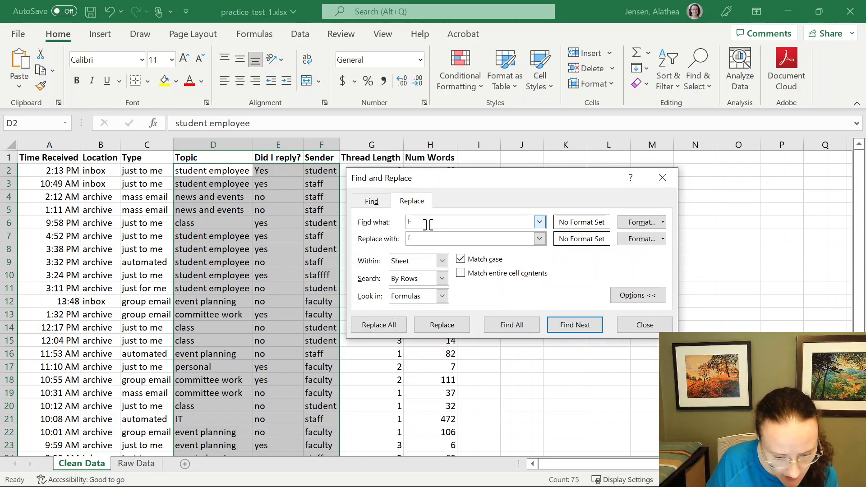
text(Y)
double_click(440, 239)
text(e)
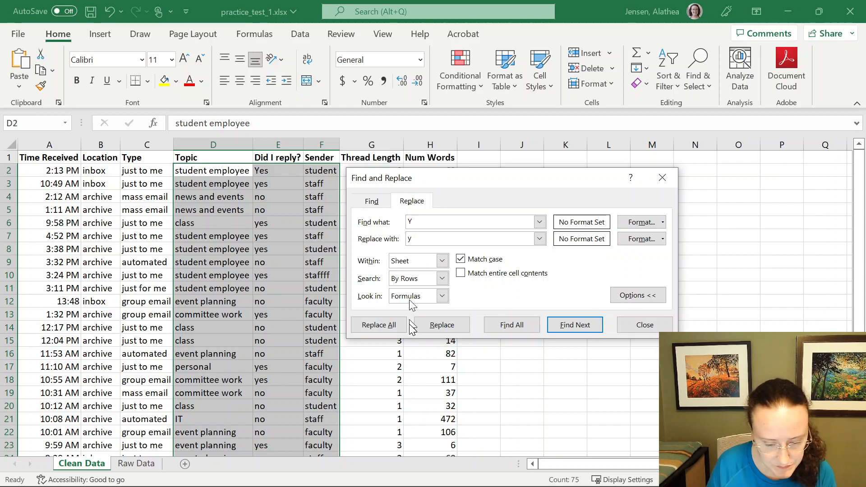
click(372, 328)
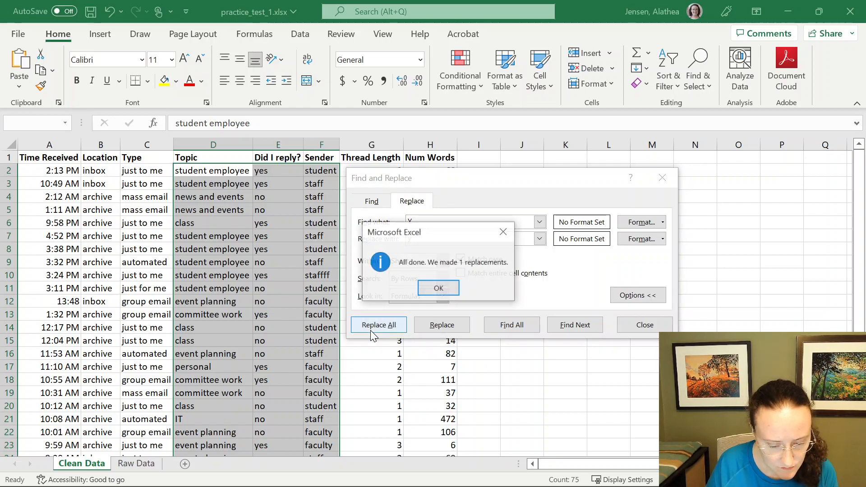
click(438, 288)
- Correct the Sender entry in cell F10 to staff
scroll(251, 301, down, 1)
scroll(250, 301, down, 3)
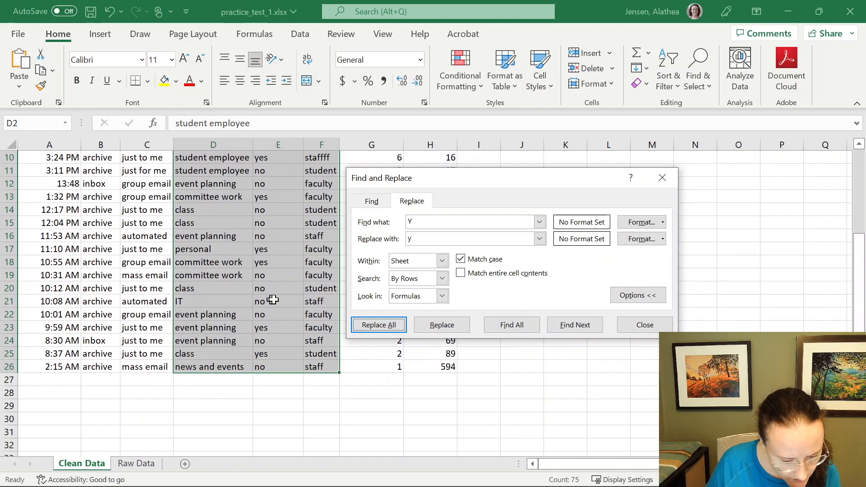
scroll(204, 303, up, 3)
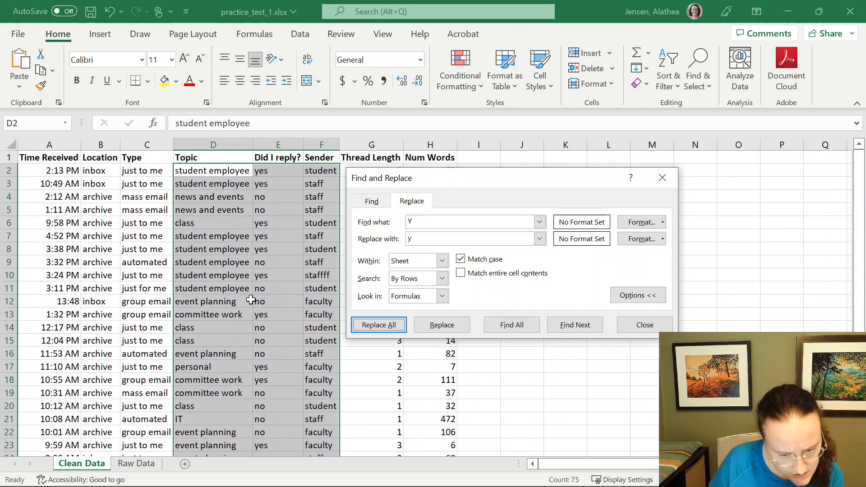
scroll(250, 300, down, 1)
click(215, 381)
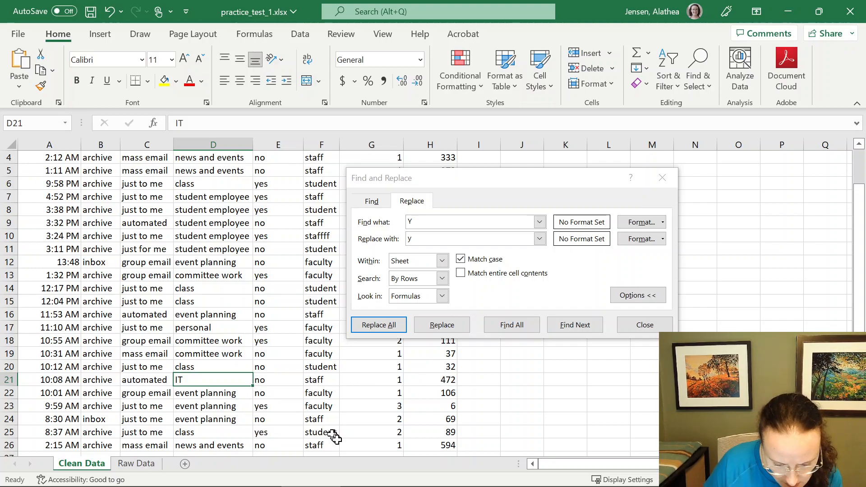
click(323, 236)
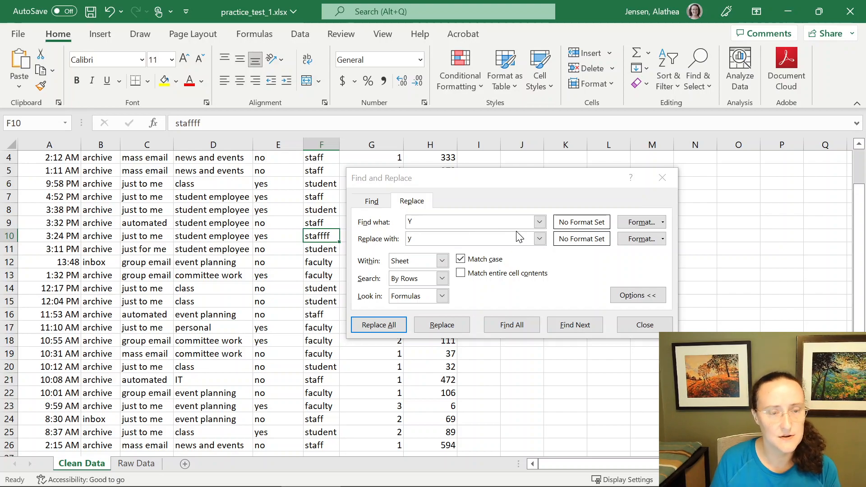
key(BackSpace)
text(staff)
key(Return)
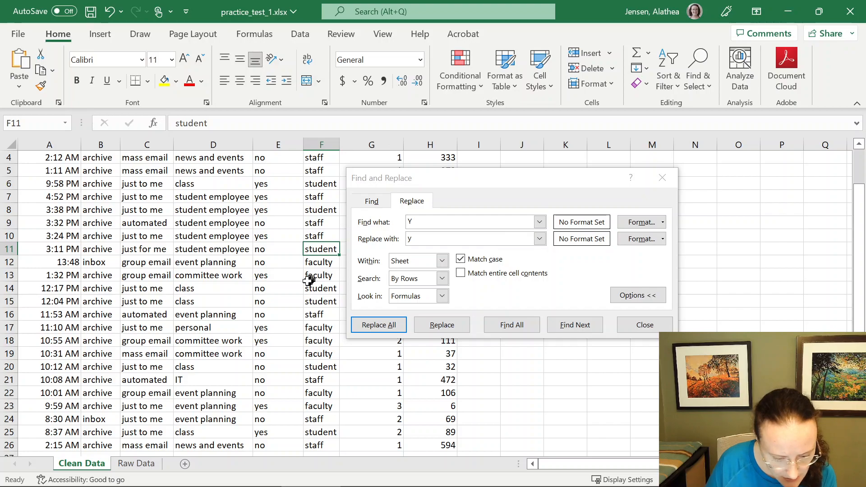
- Close the Find and Replace dialog
scroll(309, 280, up, 3)
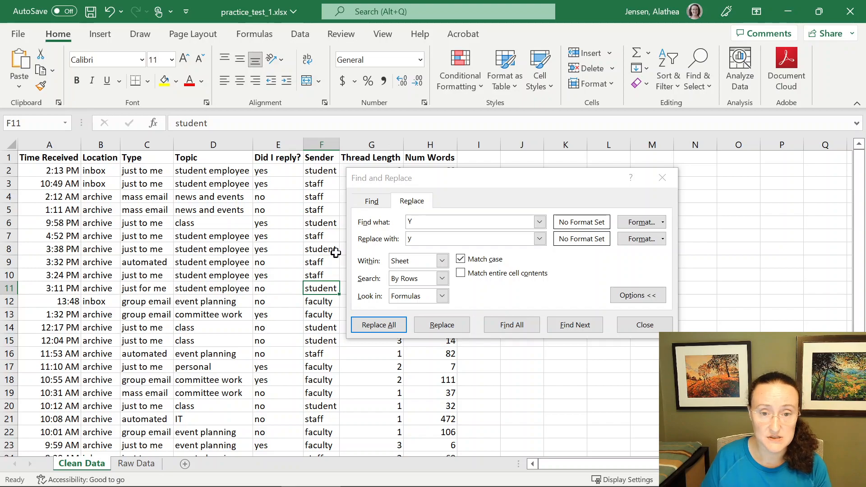
drag(472, 182, 597, 187)
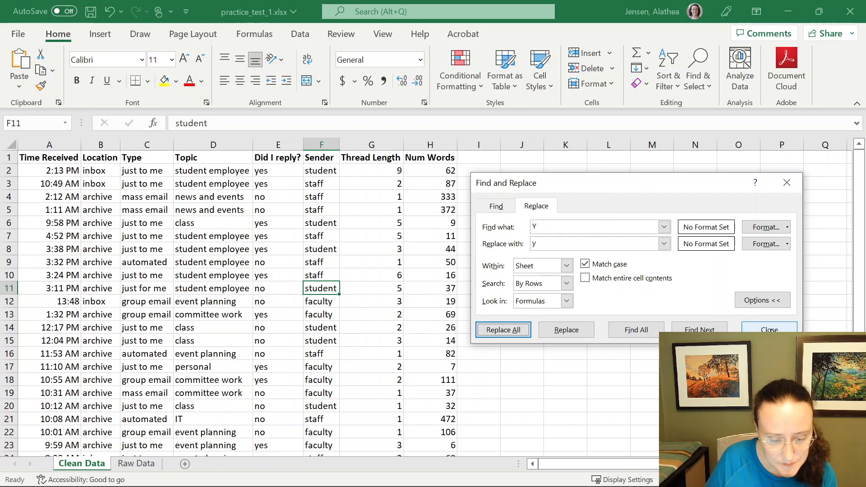
click(769, 330)
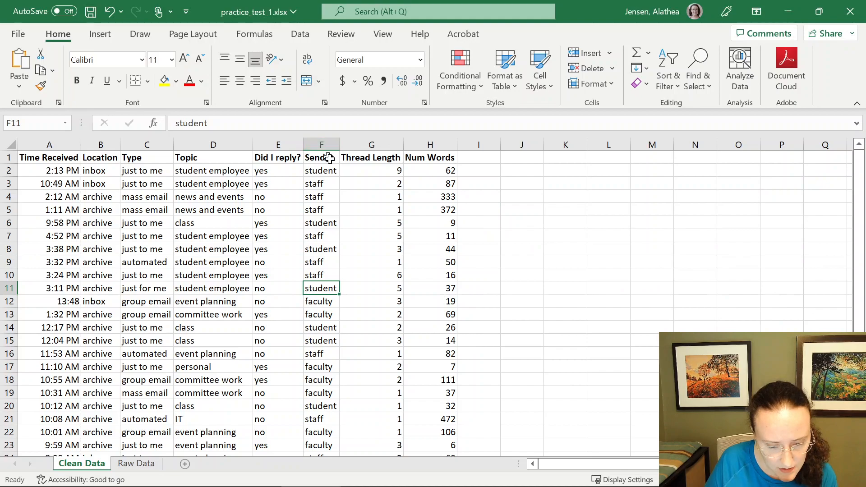
- Select and inspect the Thread Length and Num Words values in G2 to H26
click(379, 172)
drag(379, 174, 442, 404)
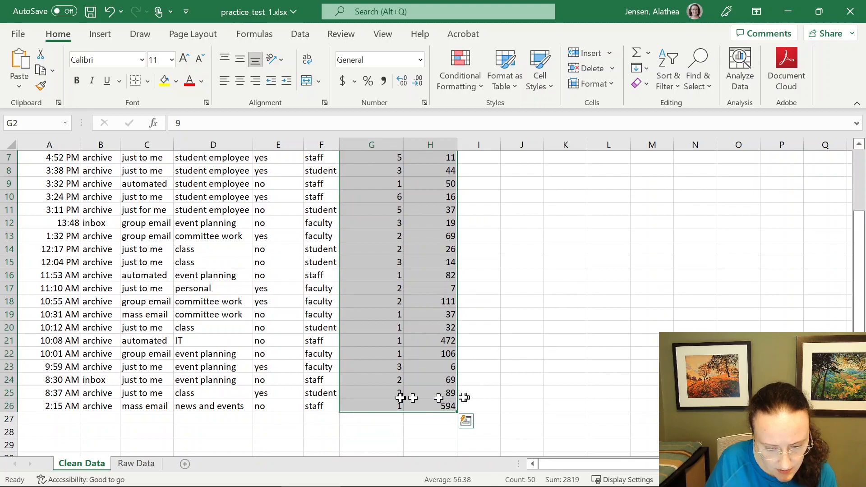
scroll(406, 396, up, 2)
scroll(409, 396, down, 1)
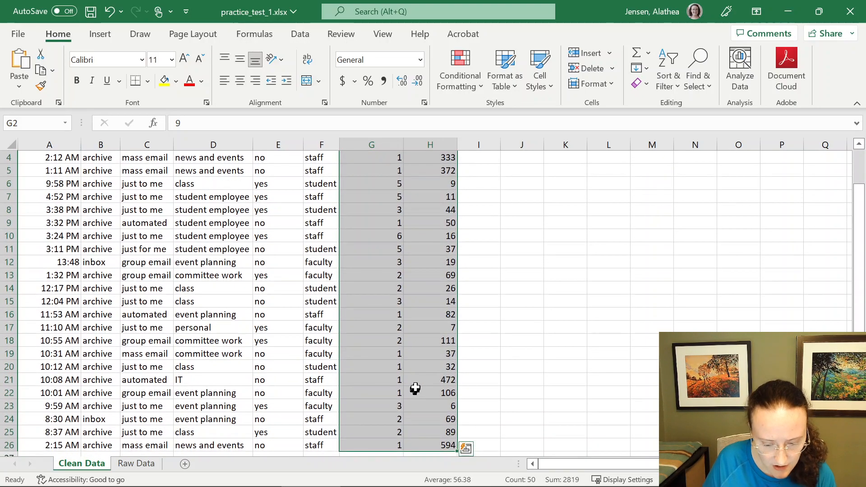
scroll(416, 383, up, 1)
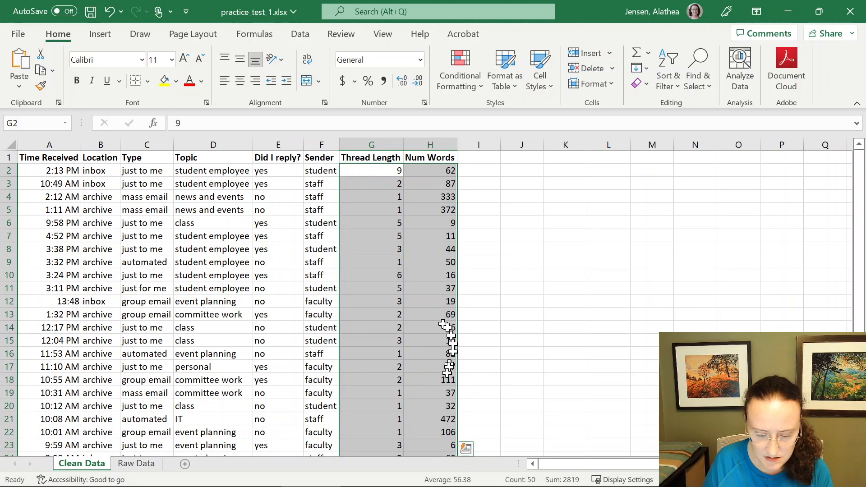
click(430, 170)
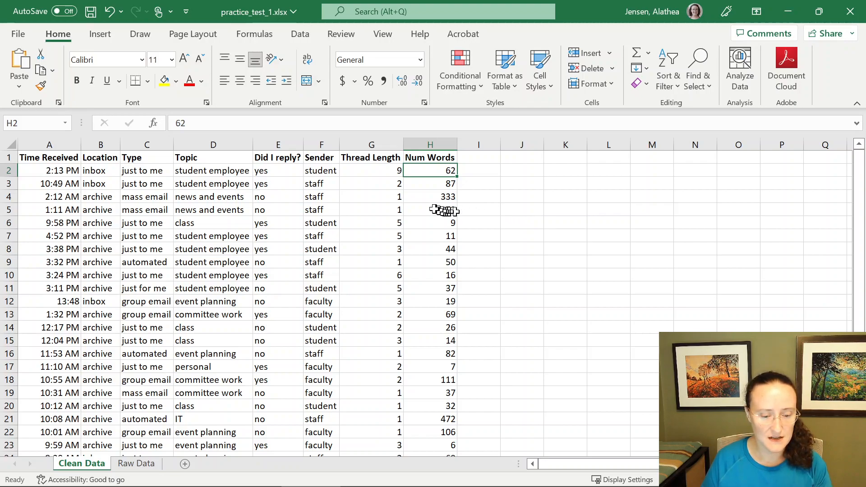
- Select the data in columns A to H and sort it by Num Words from smallest to largest, treating the first row as headers
drag(34, 171, 414, 171)
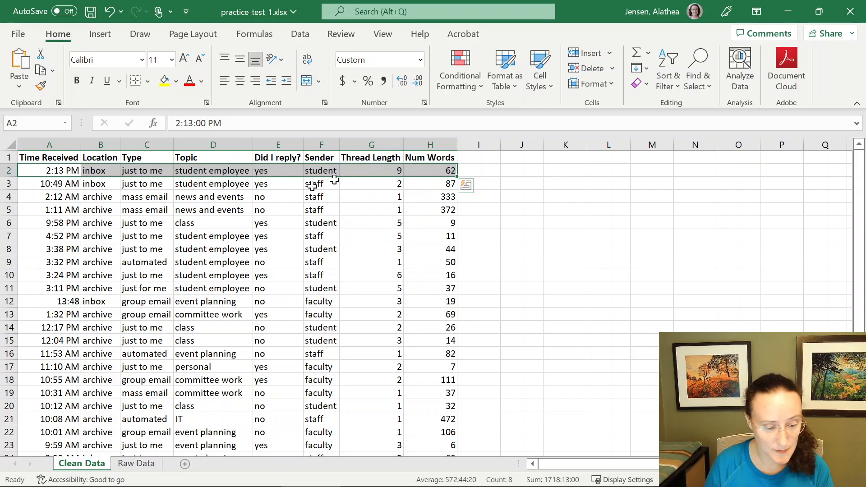
drag(59, 156, 446, 426)
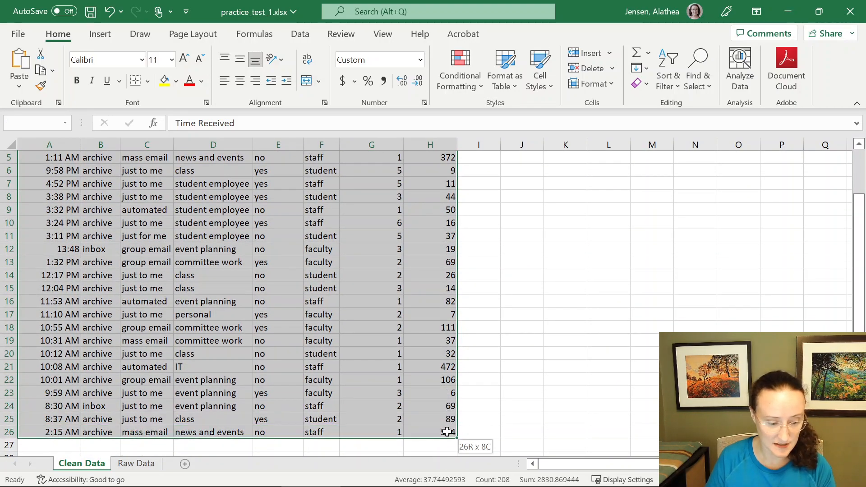
drag(446, 432, 447, 432)
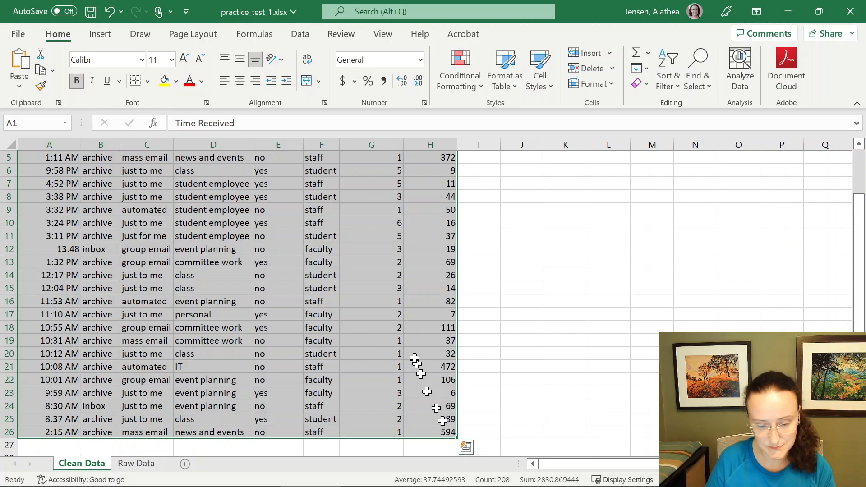
scroll(413, 356, up, 2)
drag(442, 142, 68, 138)
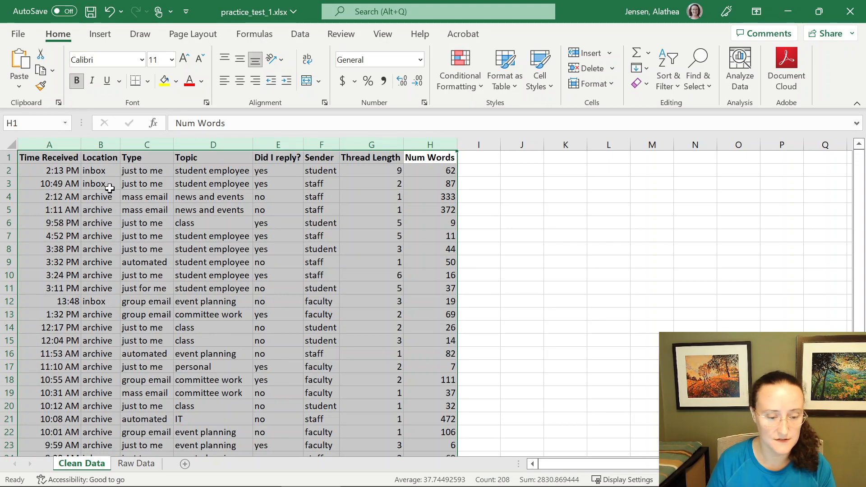
click(6, 145)
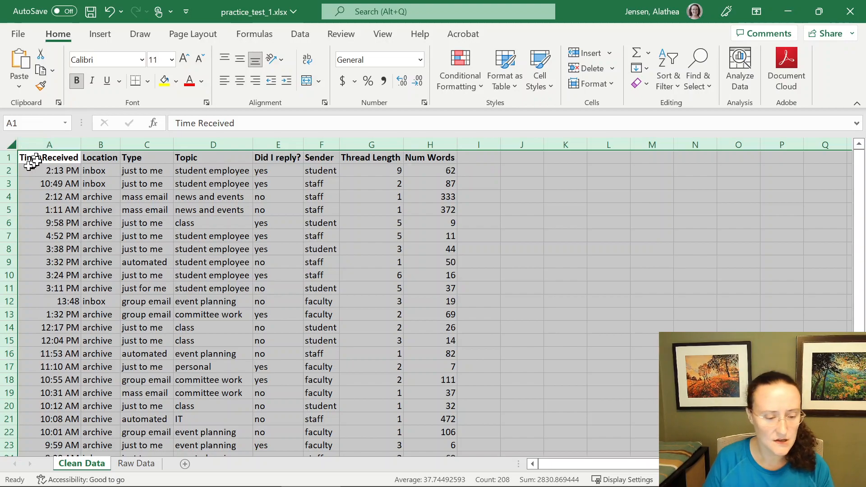
drag(49, 144, 433, 139)
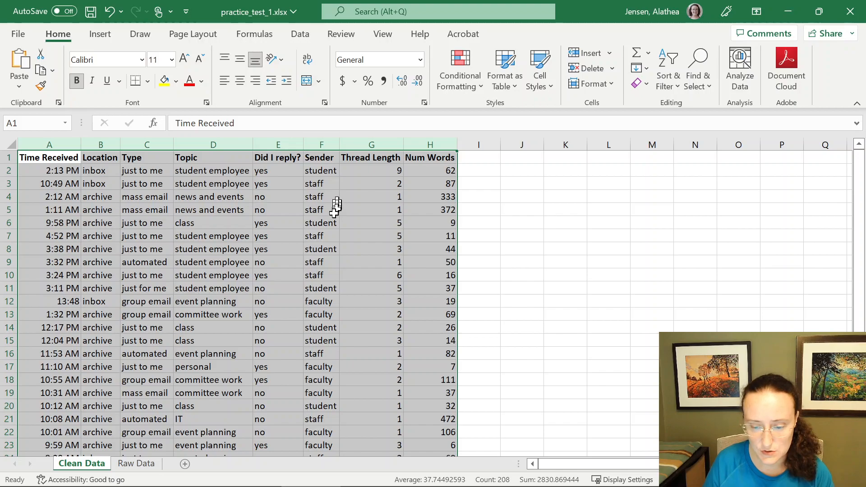
click(295, 35)
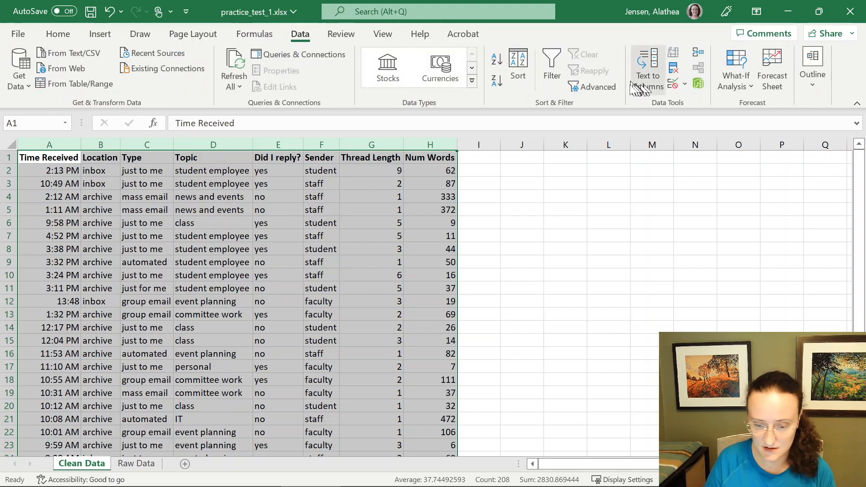
click(518, 72)
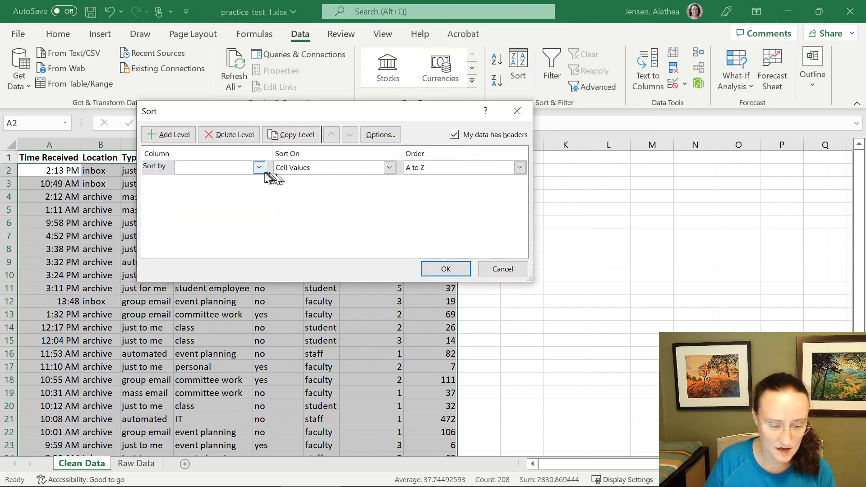
click(260, 168)
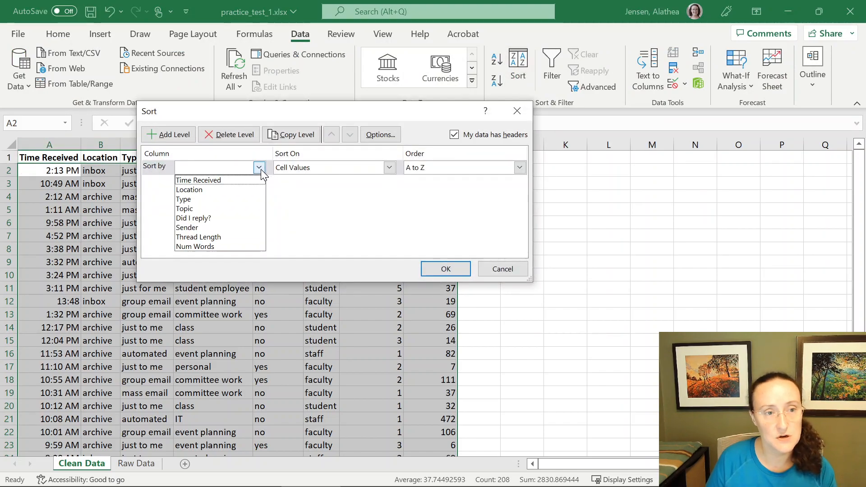
click(259, 168)
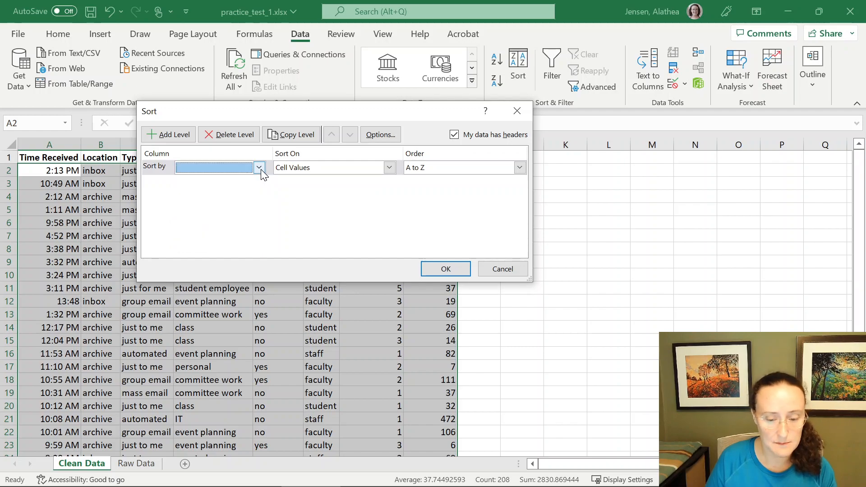
click(454, 135)
click(454, 135)
click(454, 135)
click(454, 135)
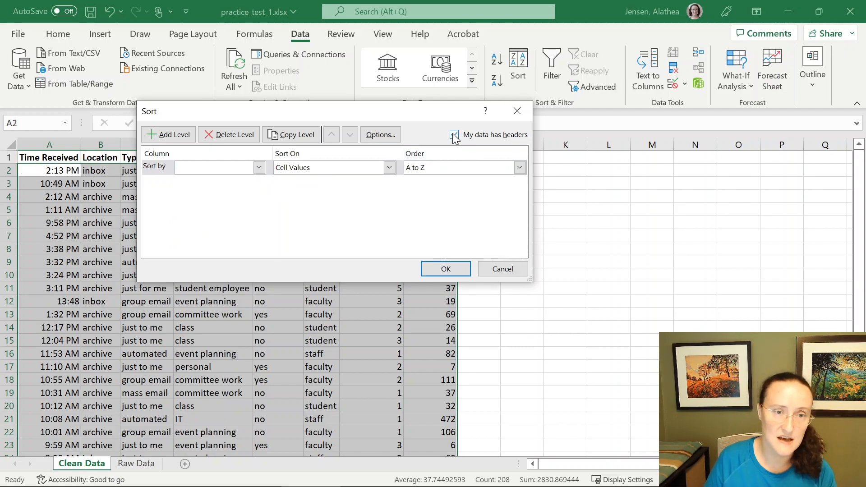
click(454, 135)
click(454, 135)
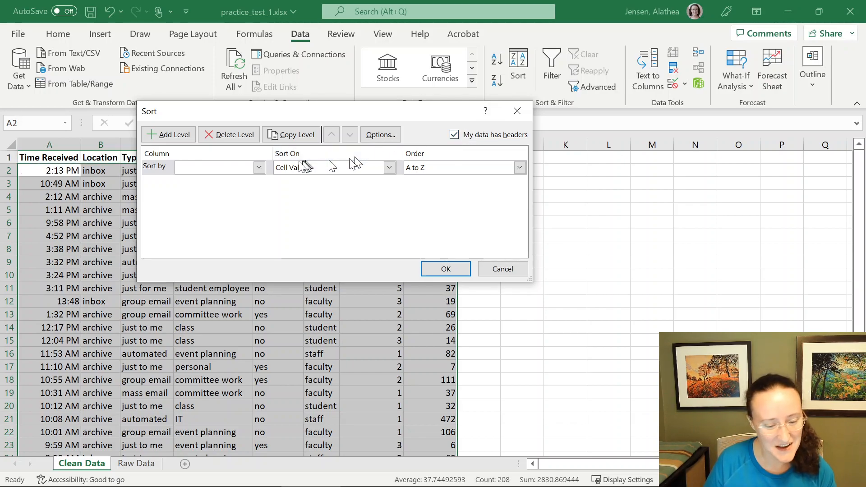
click(244, 169)
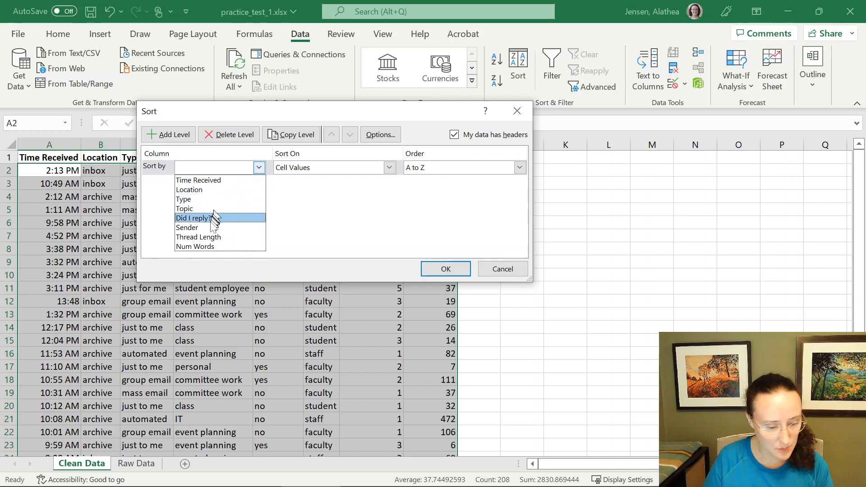
click(215, 248)
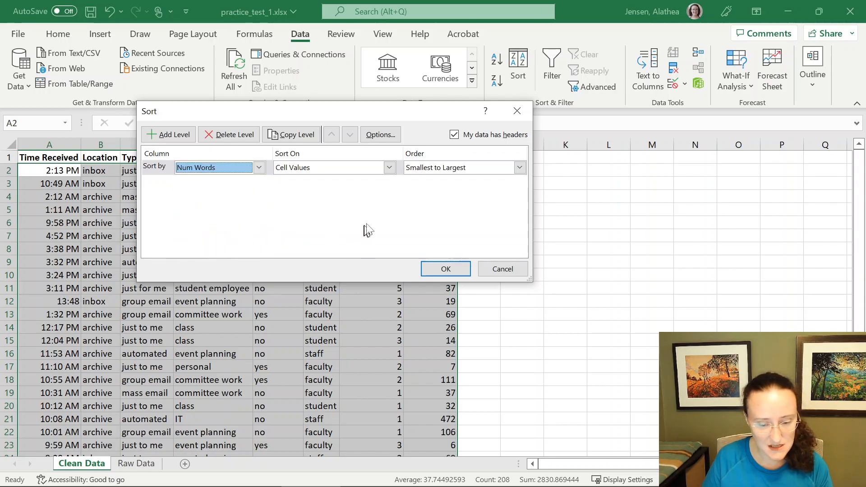
click(495, 168)
click(495, 168)
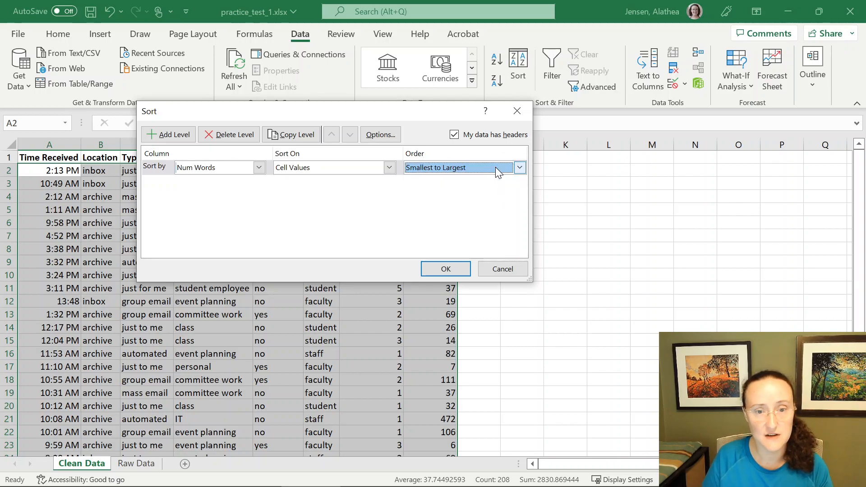
click(459, 267)
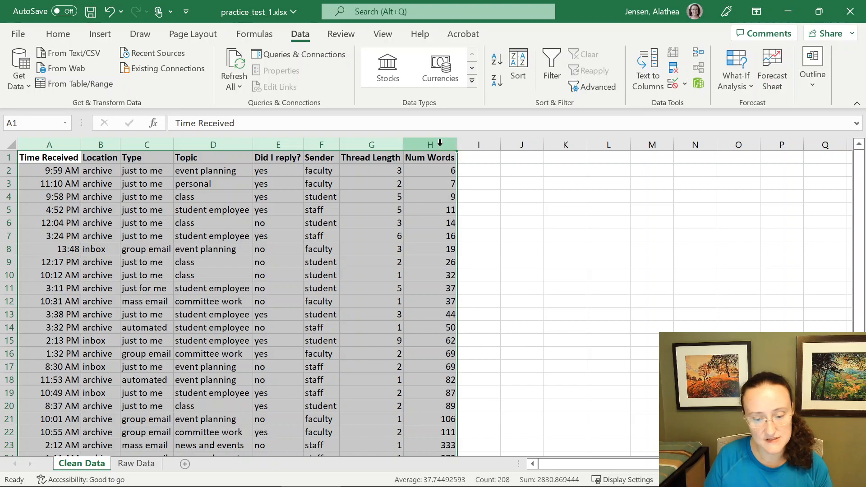
- Inspect the Thread Length and Num Words values of the shortest emails at the top of the sorted data
click(440, 142)
drag(427, 143, 77, 138)
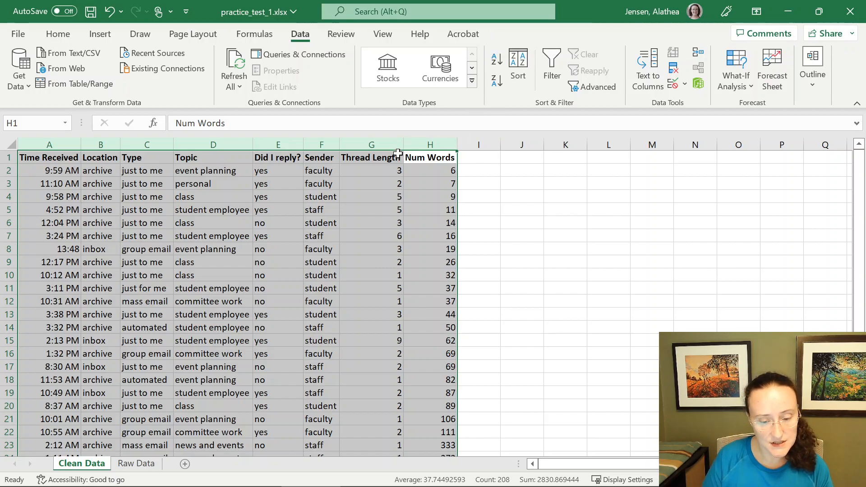
drag(387, 158, 386, 274)
drag(433, 158, 419, 270)
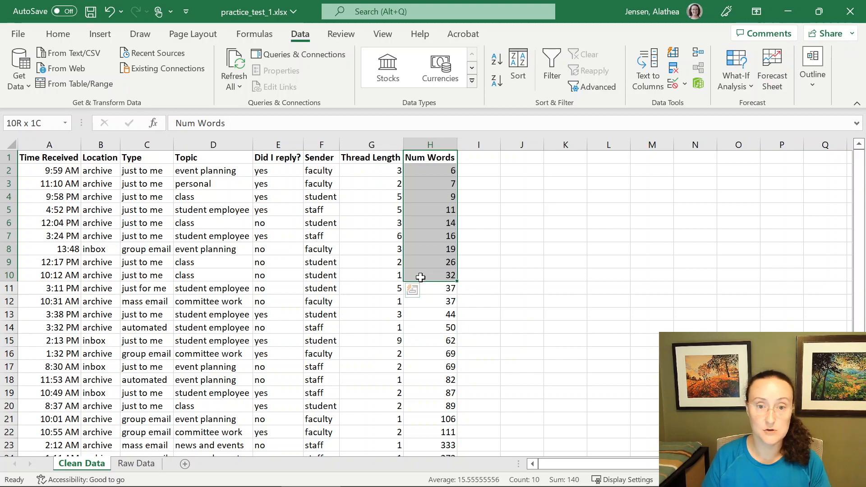
drag(421, 277, 419, 275)
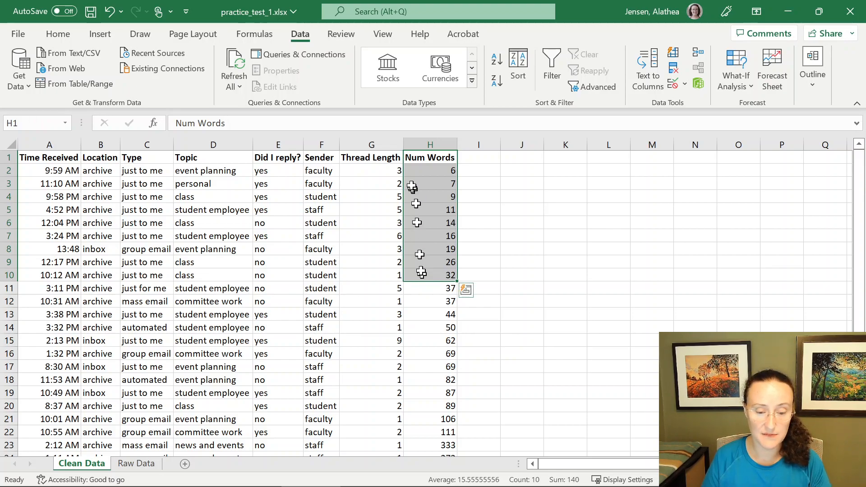
drag(391, 160, 442, 274)
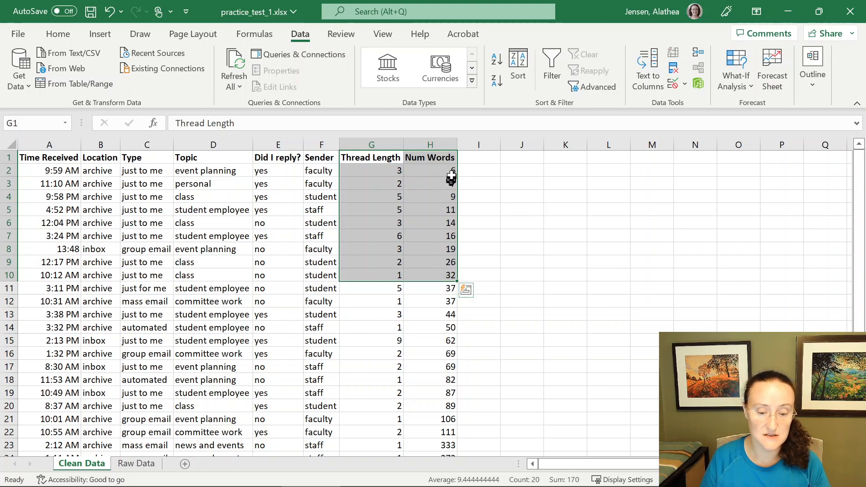
click(393, 171)
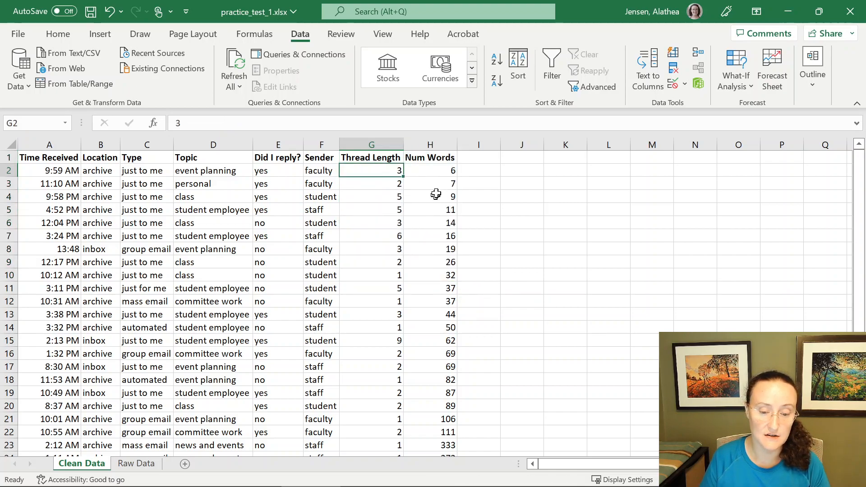
click(443, 171)
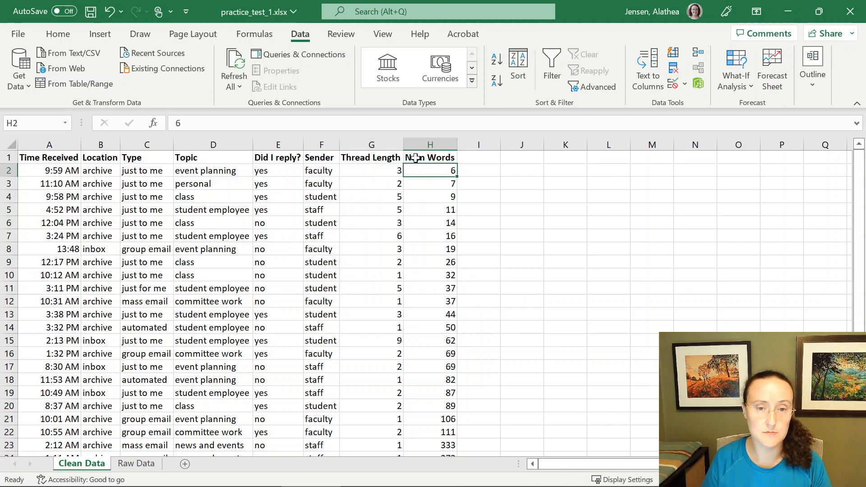
drag(384, 169, 424, 172)
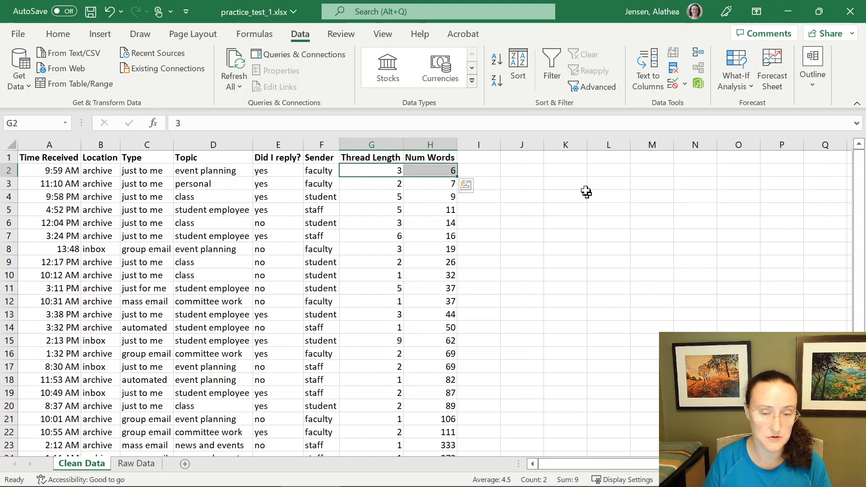
- Add the header Estimated words in thread in cell J1 and widen column J to fit it
click(488, 158)
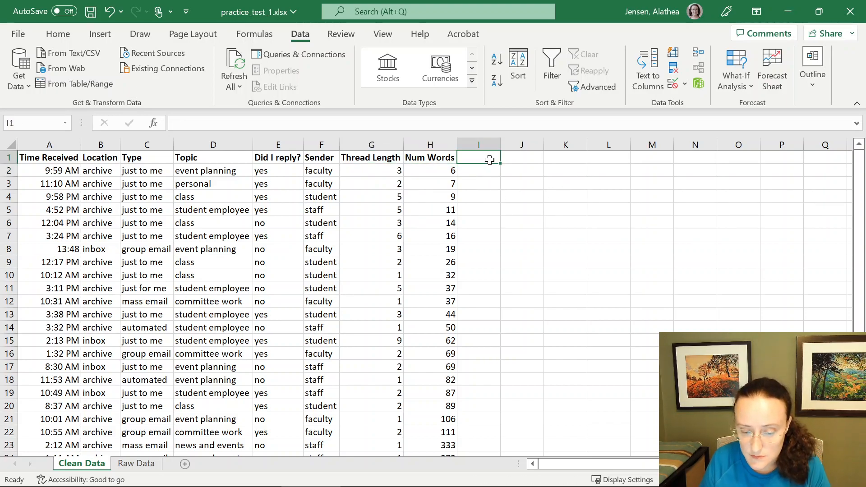
click(526, 156)
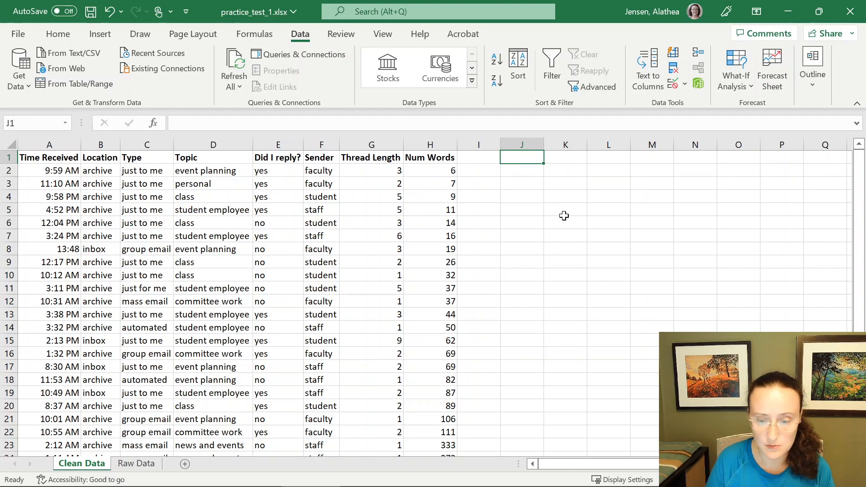
text(Estimated word i)
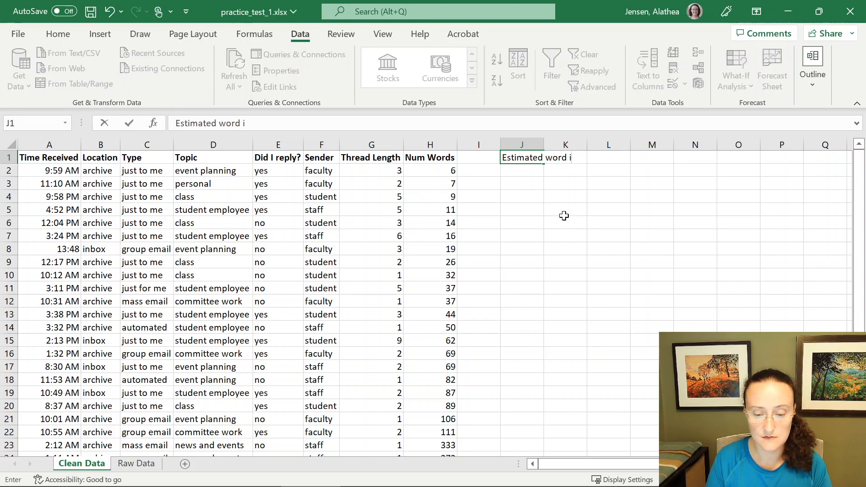
text(n thr ed)
key(BackSpace)
text(ad)
key(Return)
drag(546, 147, 547, 147)
double_click(542, 146)
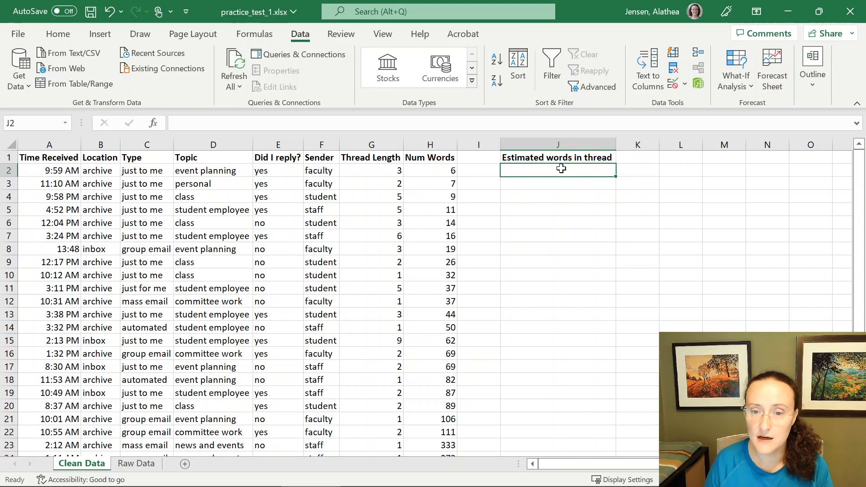
- Enter the formula =G2*H2 in J2 to multiply thread length by number of words
click(390, 171)
drag(391, 172, 444, 171)
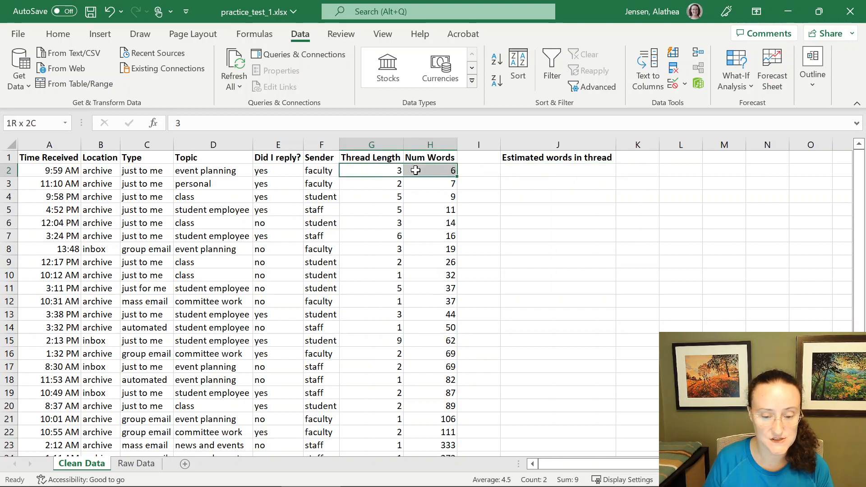
click(545, 170)
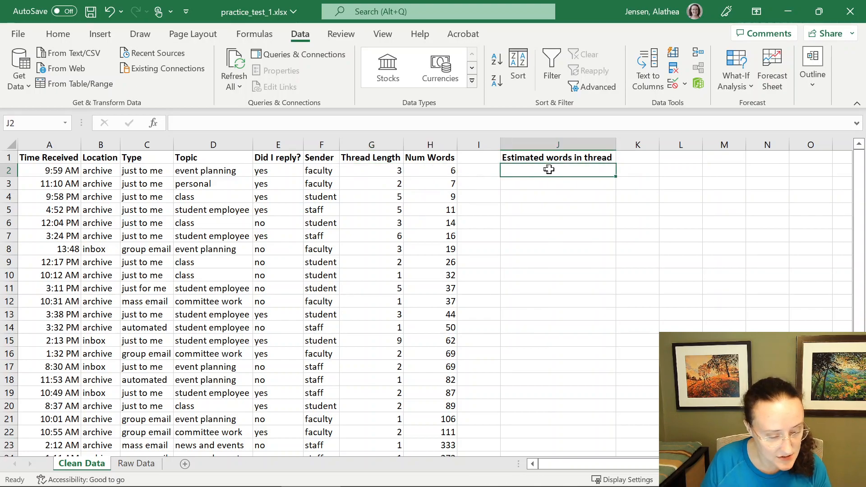
text(=)
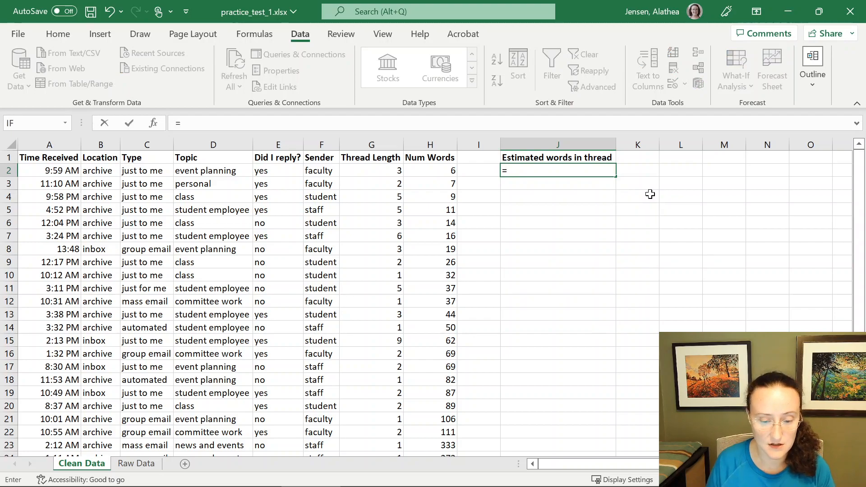
click(381, 171)
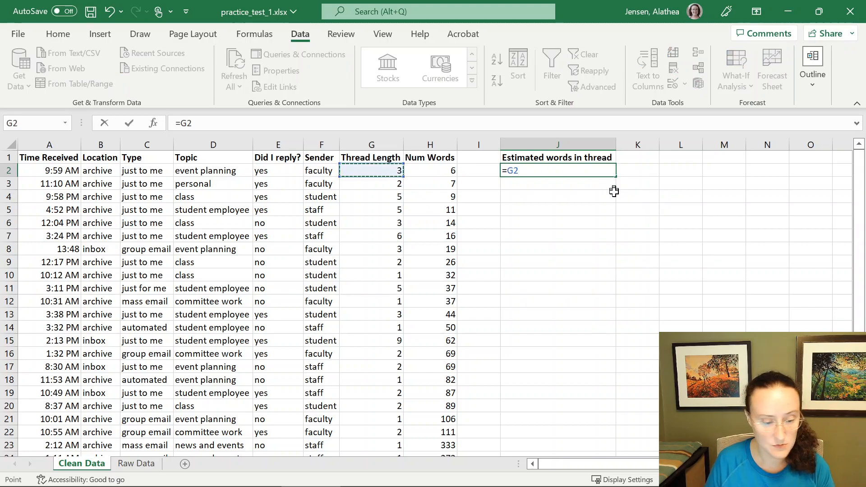
text(*)
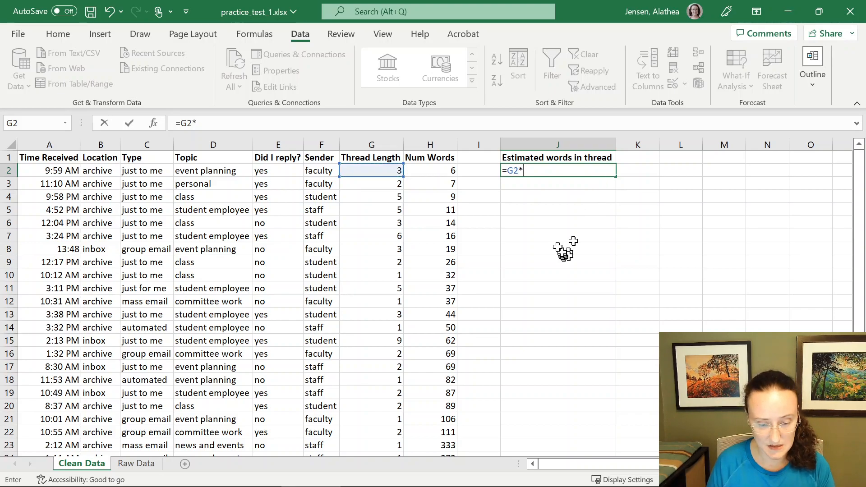
click(442, 172)
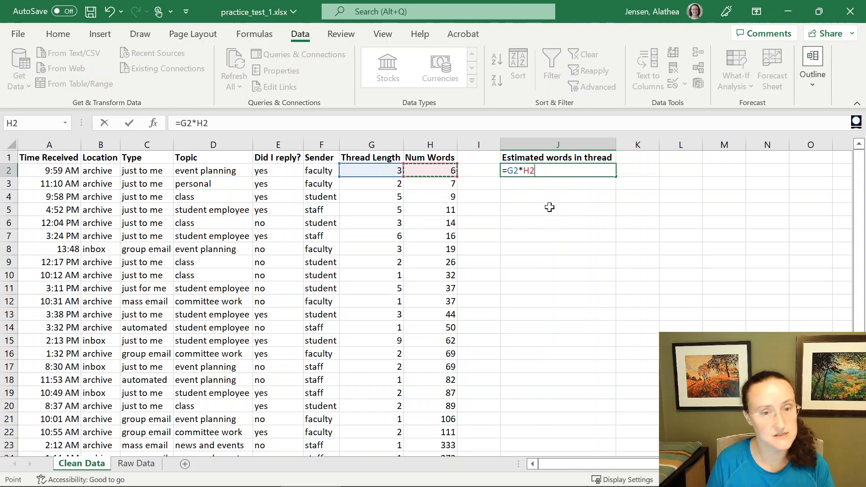
key(Return)
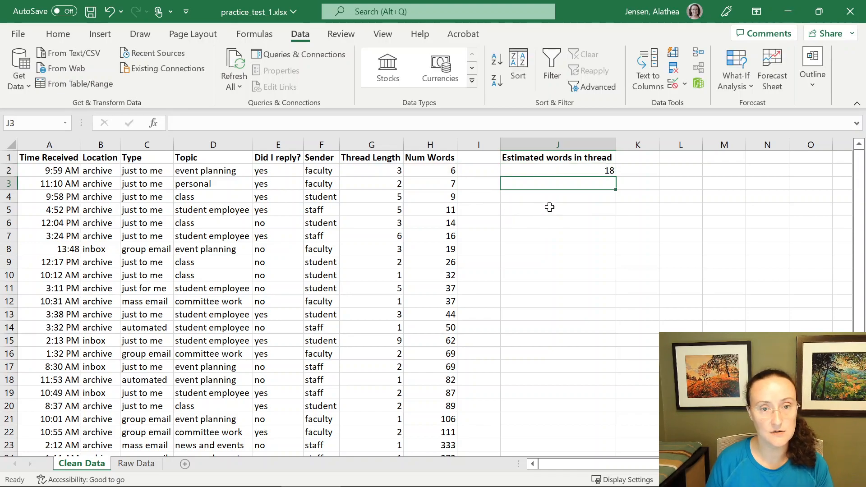
click(558, 170)
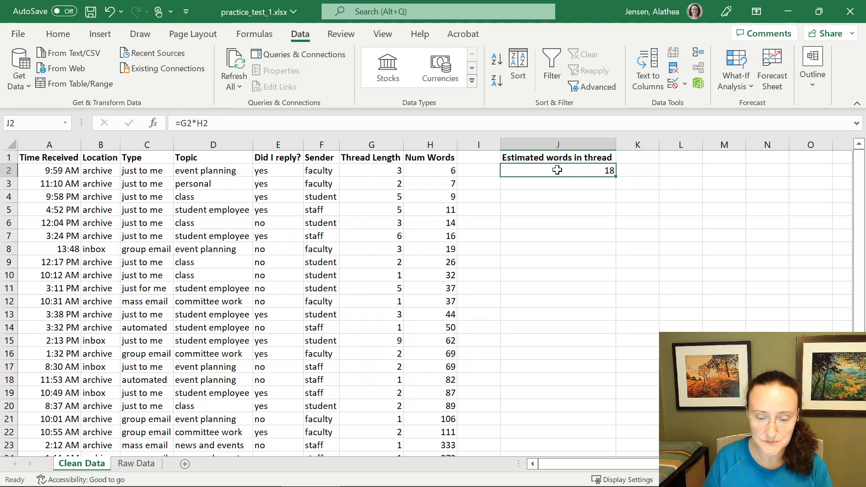
- Fill the J2 formula down column J through row 26 for every email
double_click(616, 177)
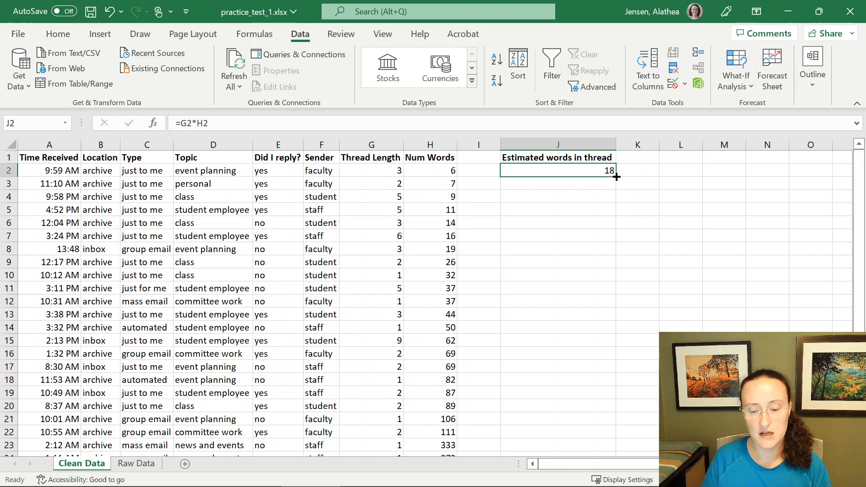
drag(617, 177, 629, 432)
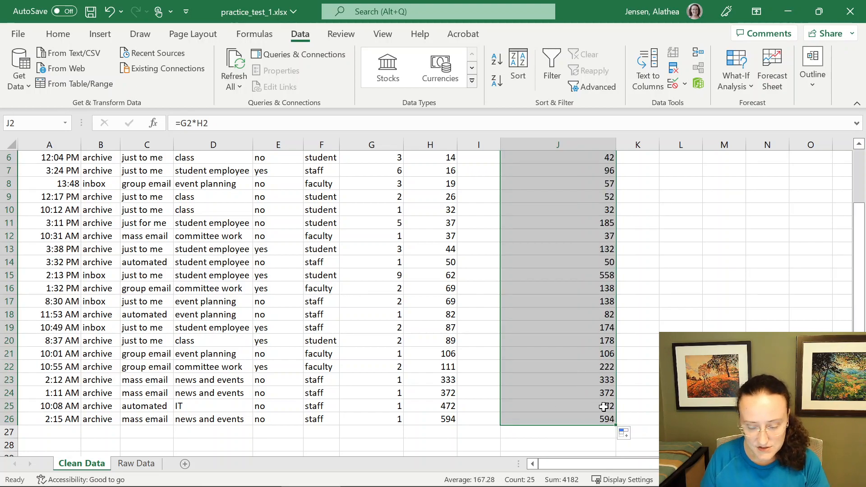
scroll(603, 407, up, 2)
scroll(605, 404, down, 2)
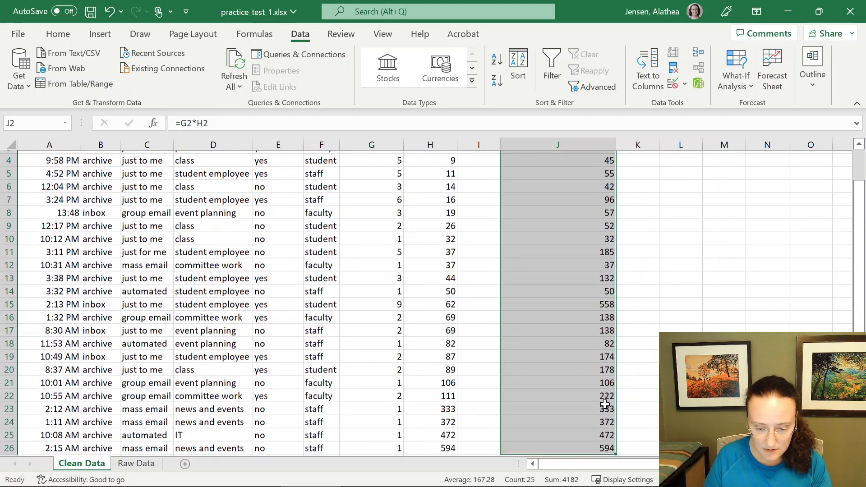
scroll(605, 402, up, 2)
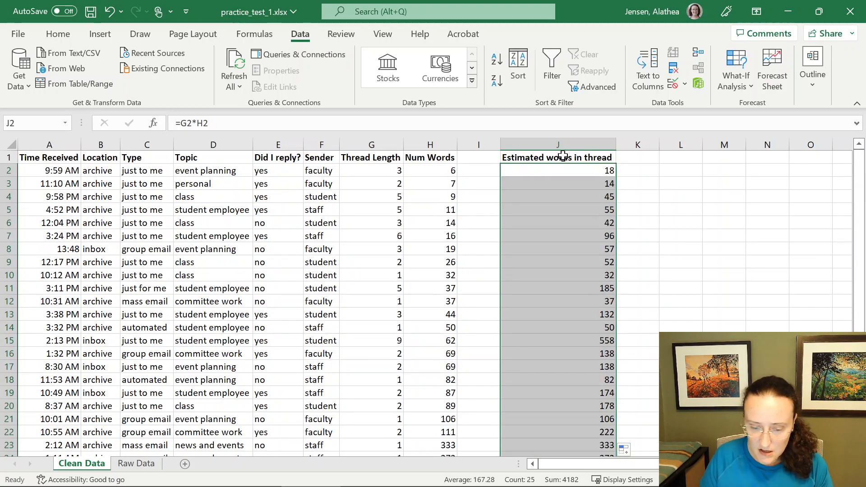
click(571, 171)
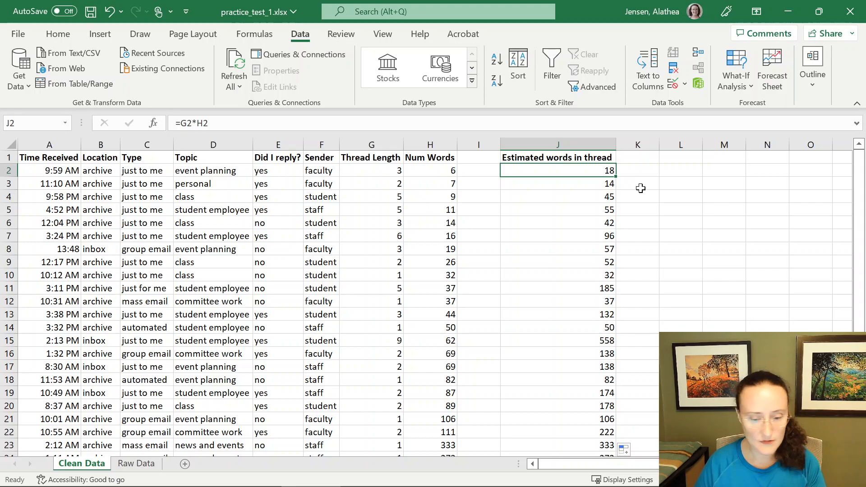
- Add the label Num words: in cell L1
click(430, 144)
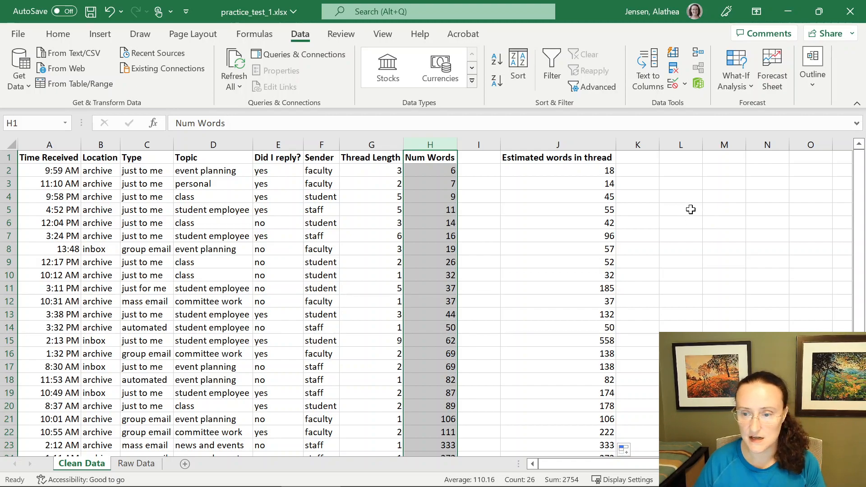
click(691, 158)
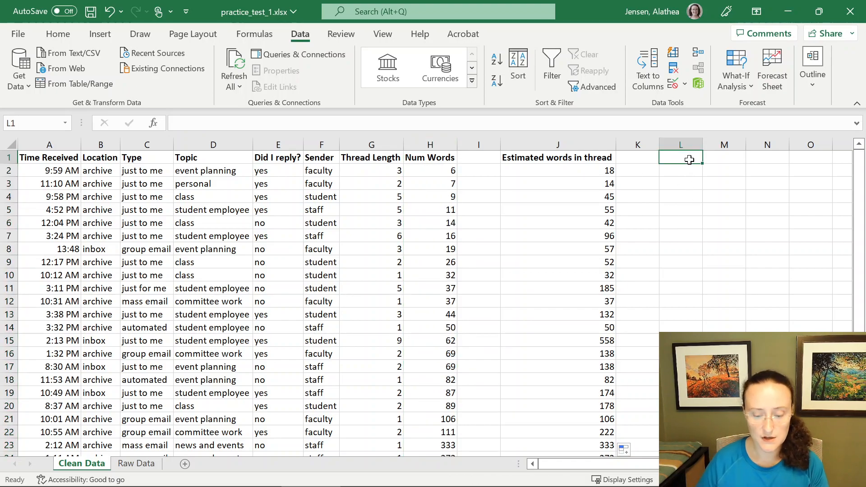
text(Num words:)
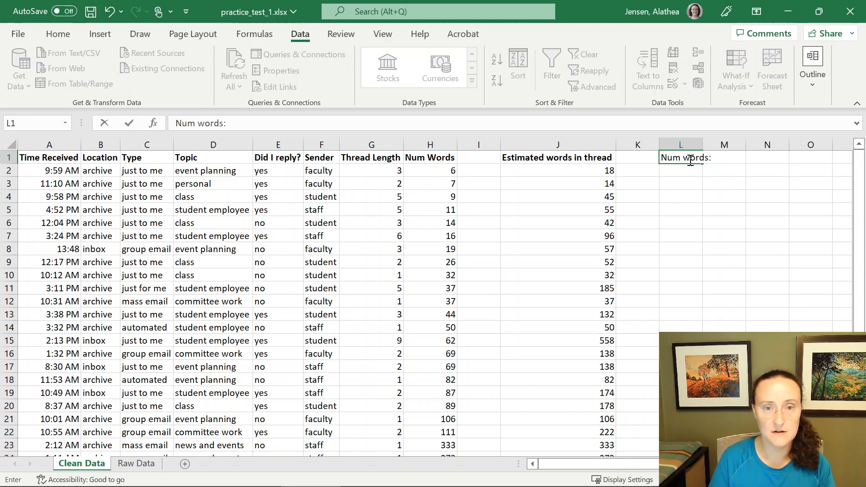
key(Return)
- List the labels Min, Max, Range, Mean and Median in cells L2 through L6
text(Min)
key(Return)
text(Max)
key(Return)
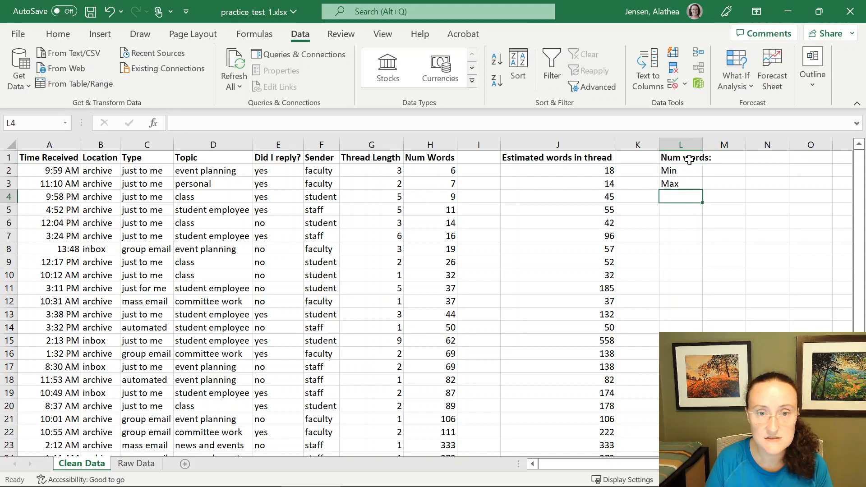
text(Range)
key(Return)
text(Mean)
key(Return)
text(Median)
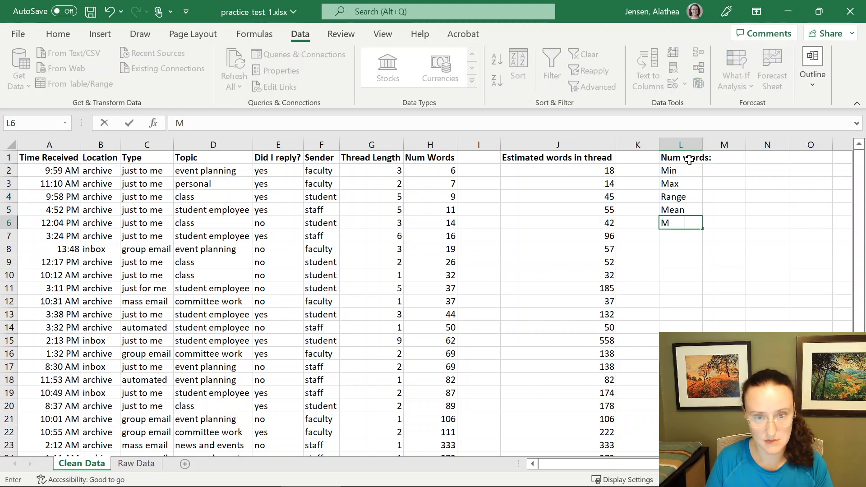
- Make the statistic labels in L2 through L6 bold
click(718, 169)
click(687, 172)
drag(687, 172, 680, 221)
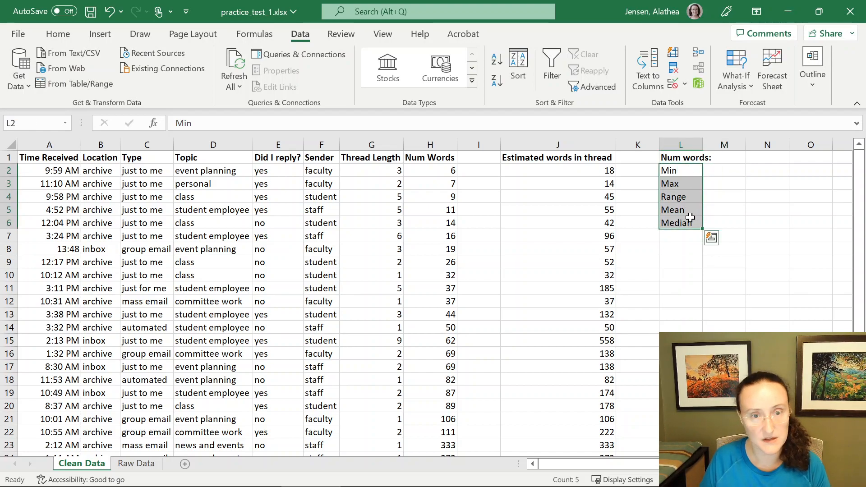
key(ctrl+b)
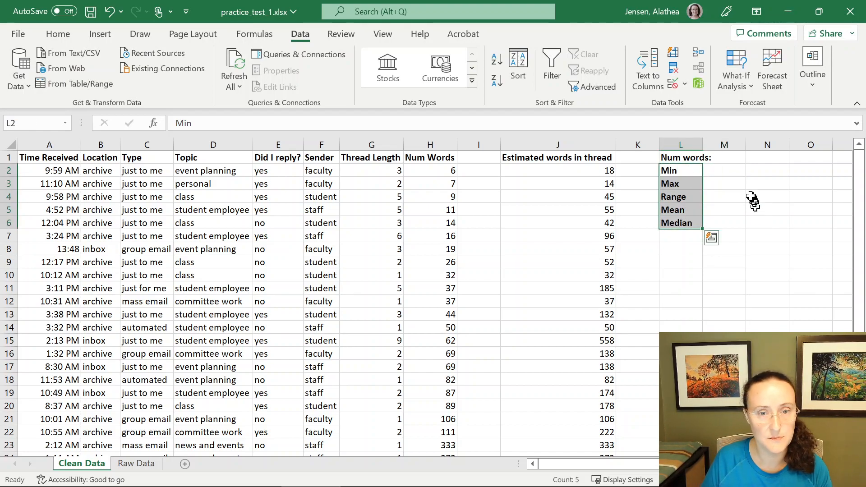
click(72, 37)
click(77, 80)
click(76, 80)
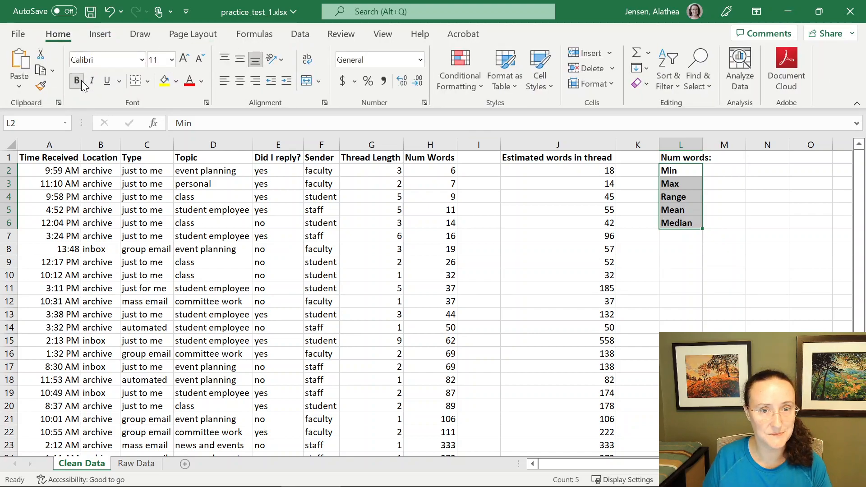
- Enter =min(H2:H26) in M2 to compute the minimum word count
click(733, 173)
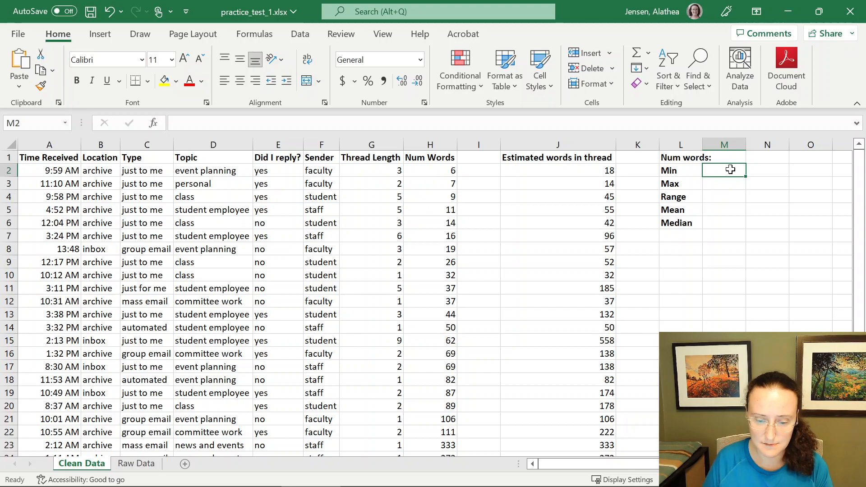
text(=)
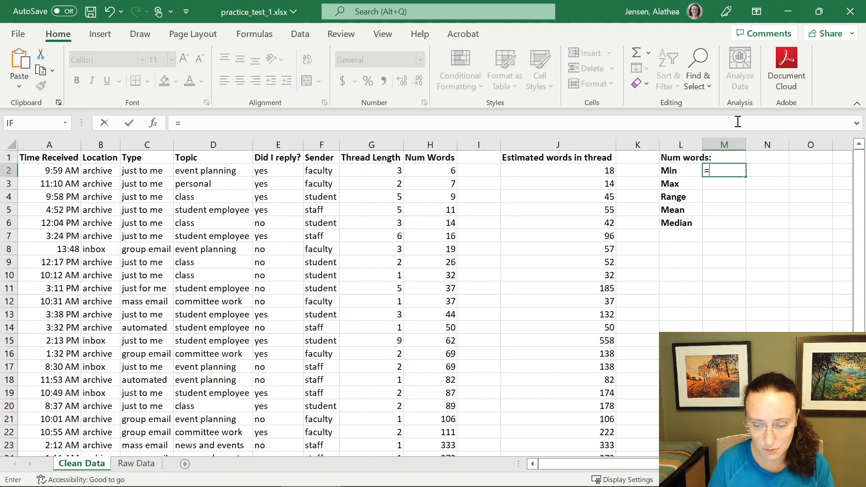
text(min)
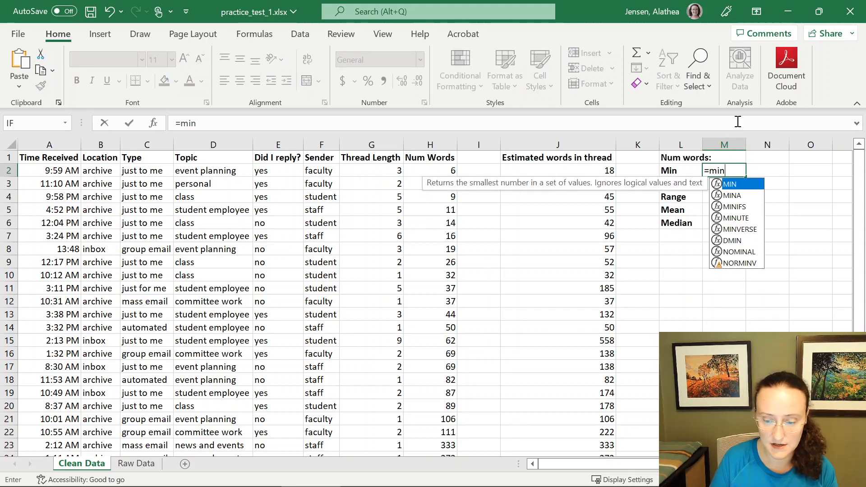
text(()
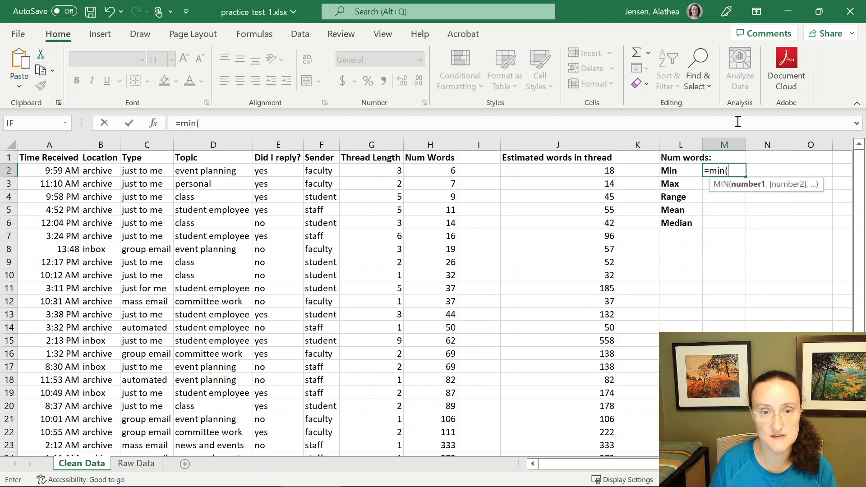
click(440, 171)
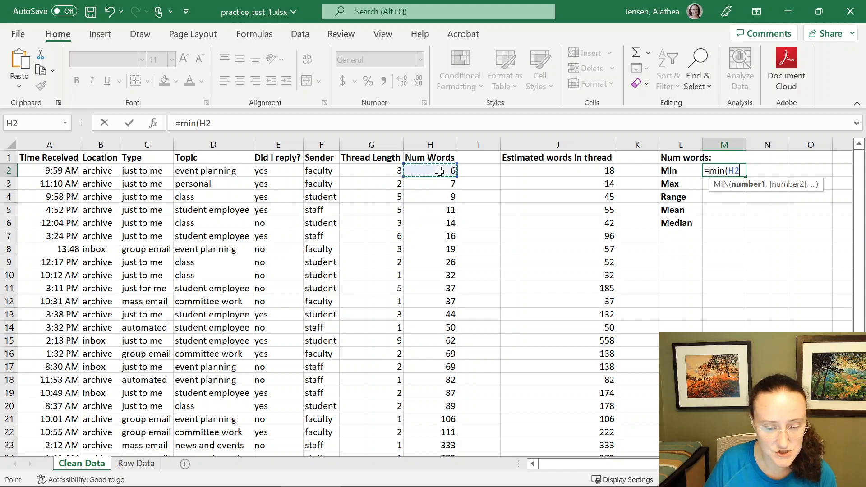
drag(439, 171, 439, 431)
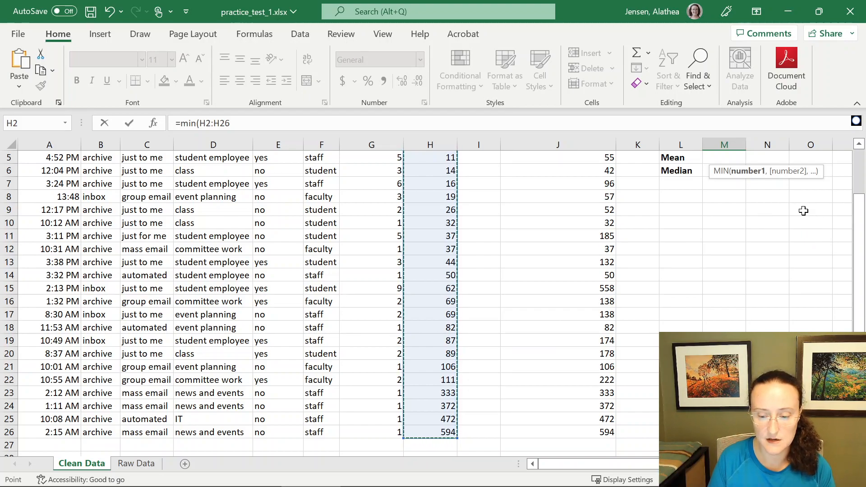
text())
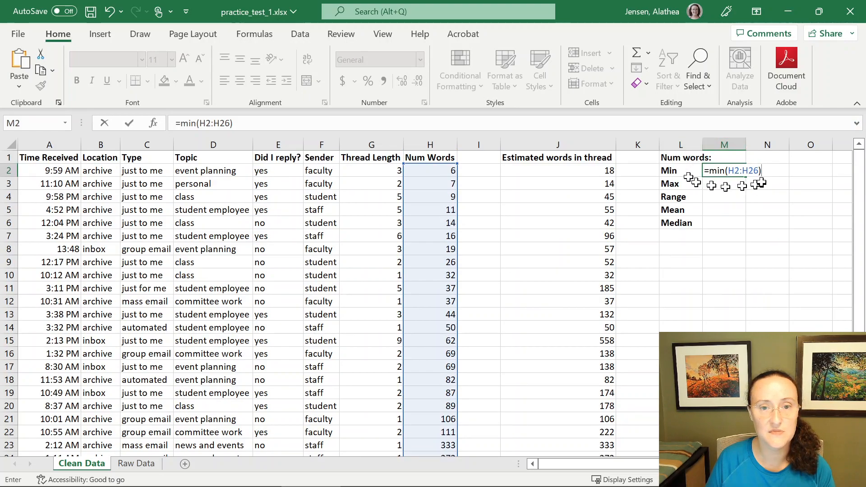
key(Return)
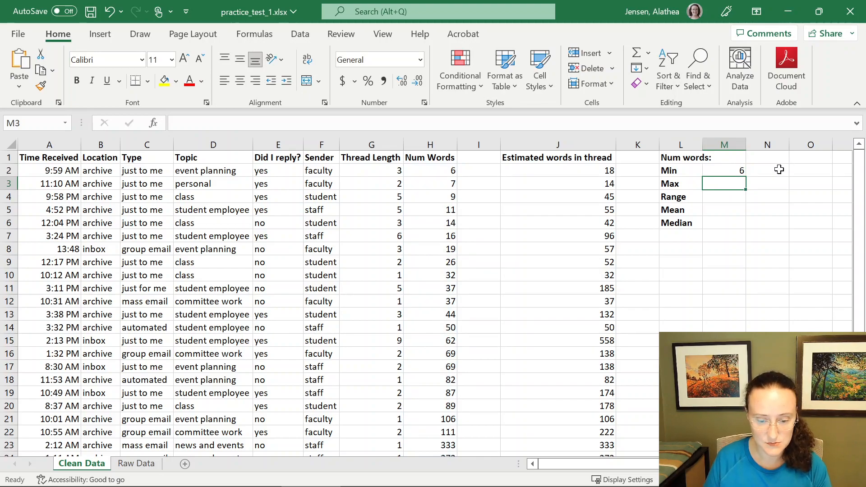
- Enter =max(h2:h26) in M3 to compute the maximum word count
click(440, 174)
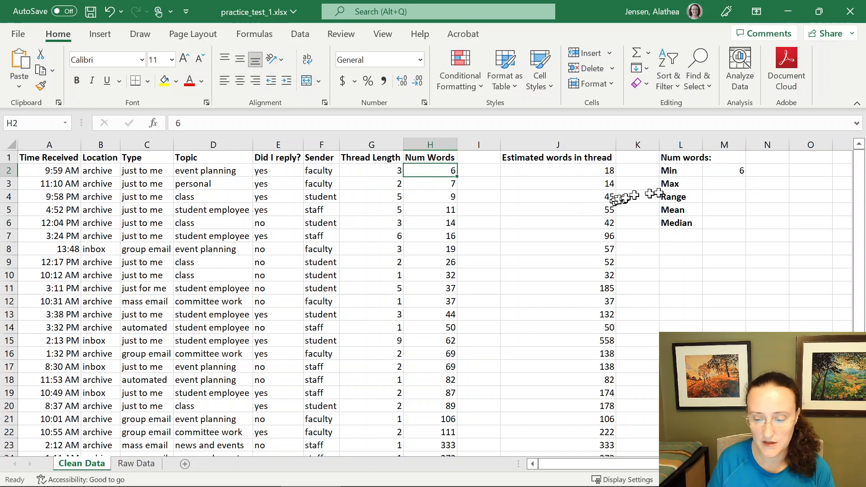
click(729, 183)
text(=max()
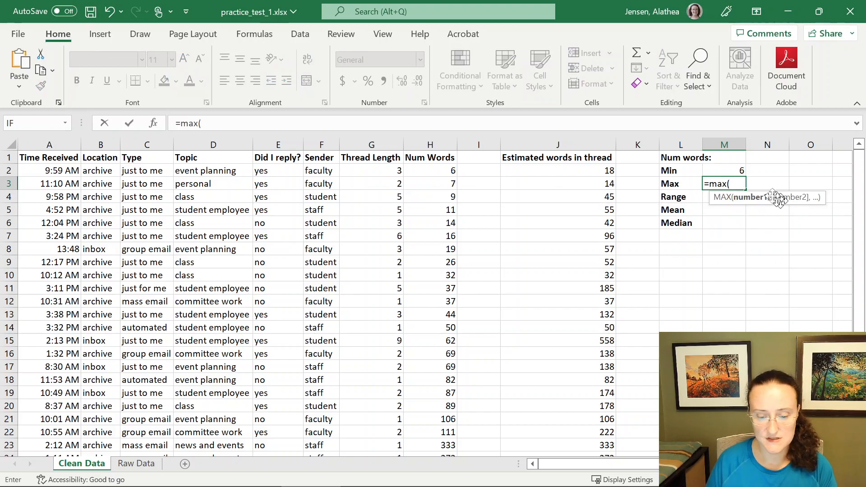
text(h2:)
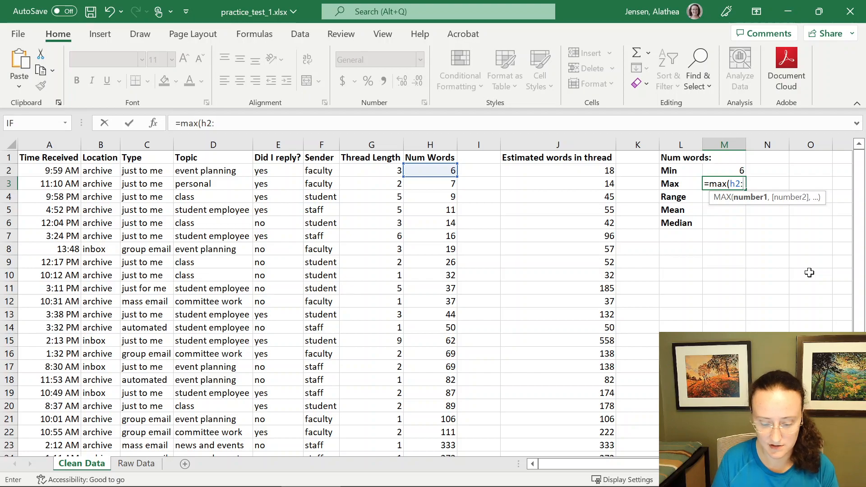
text(h26)
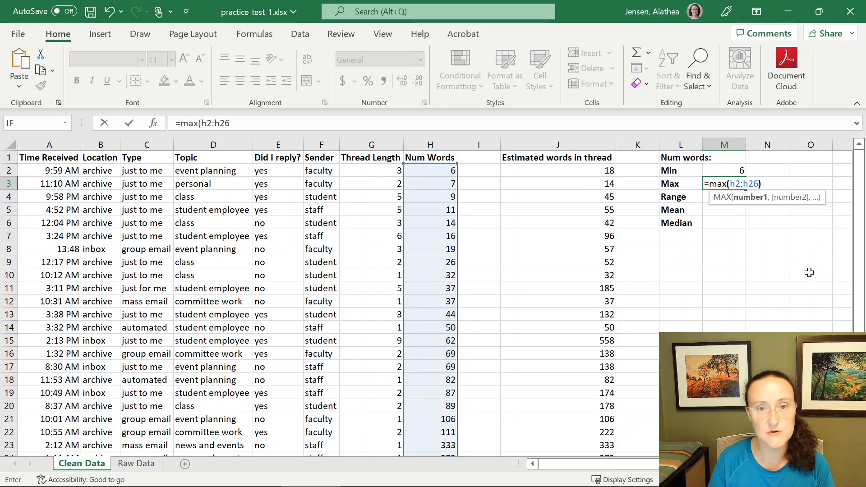
text())
key(Return)
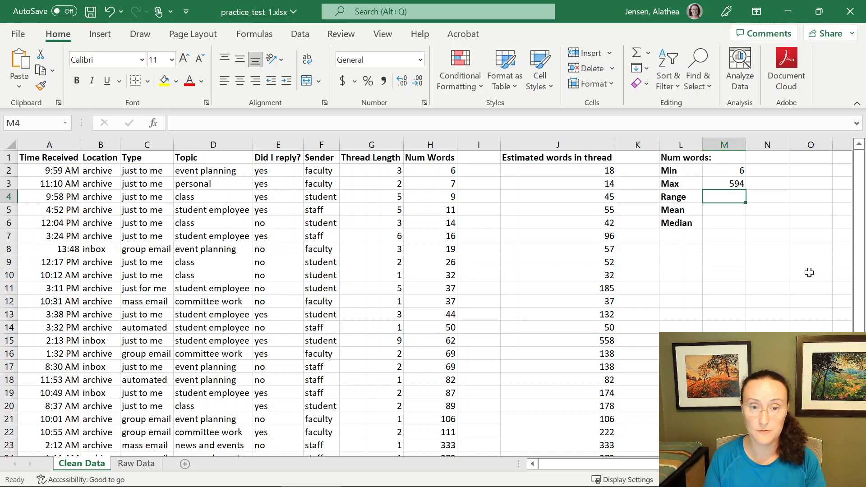
- Enter =M3-M2 in M4 to compute the range of word counts
text(=)
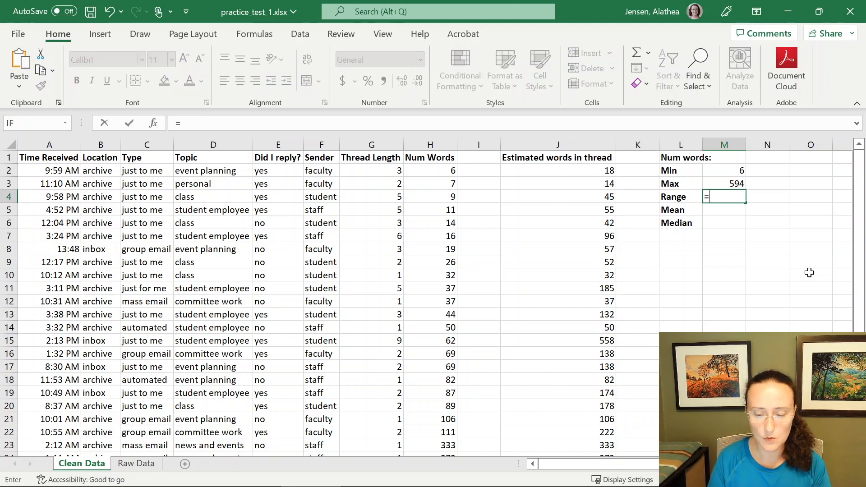
click(735, 183)
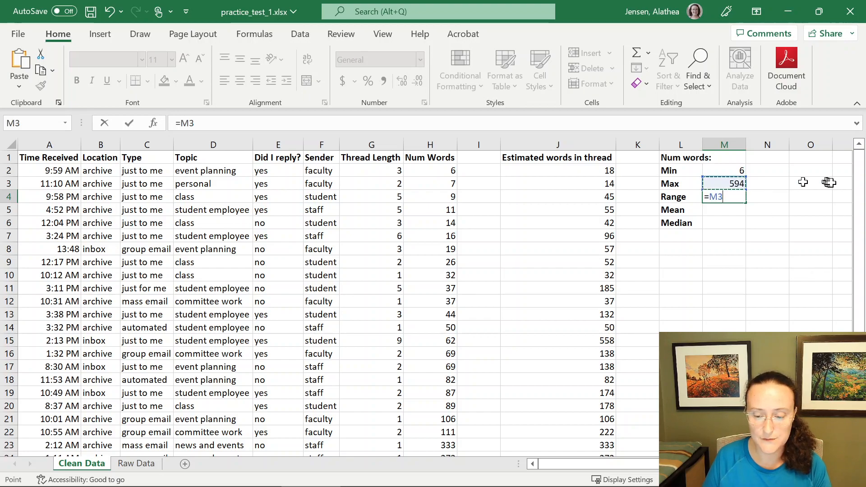
text(-)
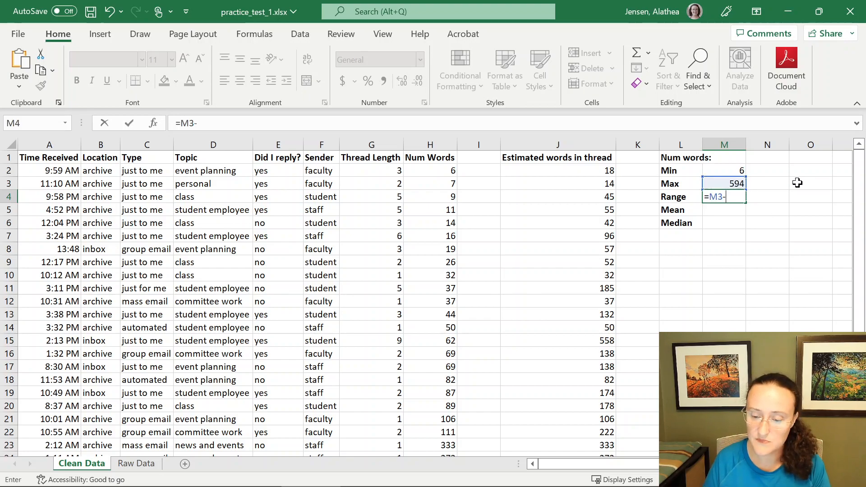
click(731, 171)
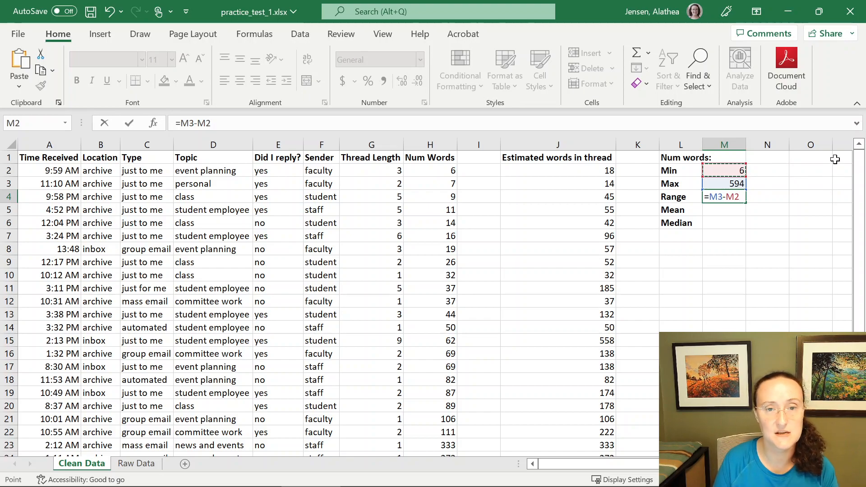
key(Return)
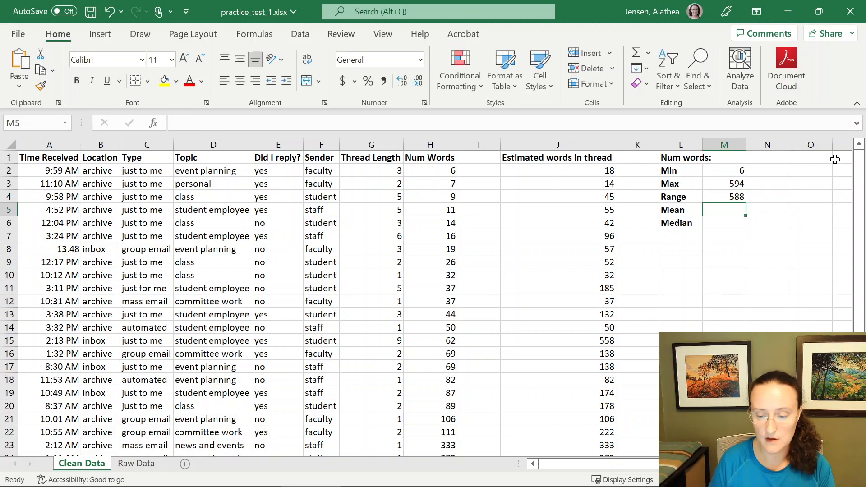
key(Up)
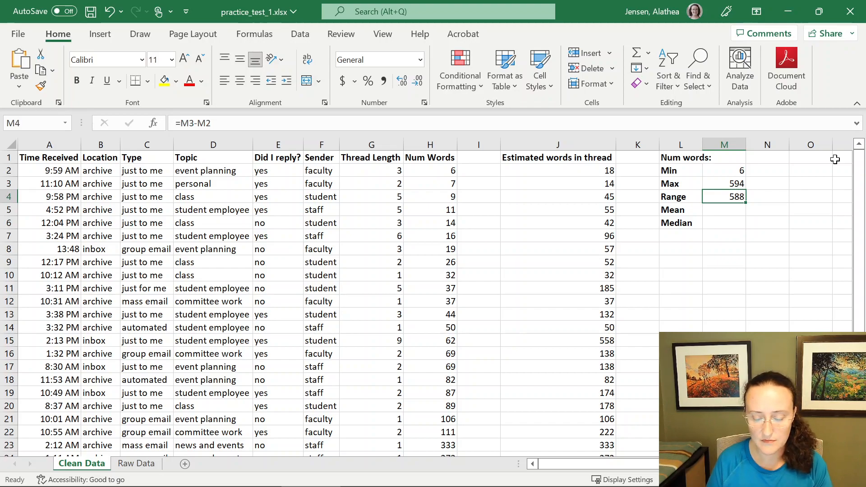
- Enter =average(h2:h26) in M5 to compute the mean word count
click(732, 208)
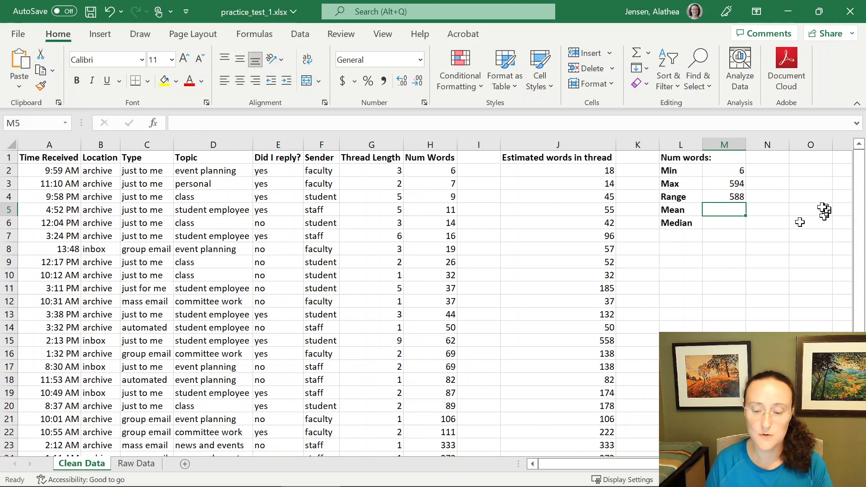
text(=)
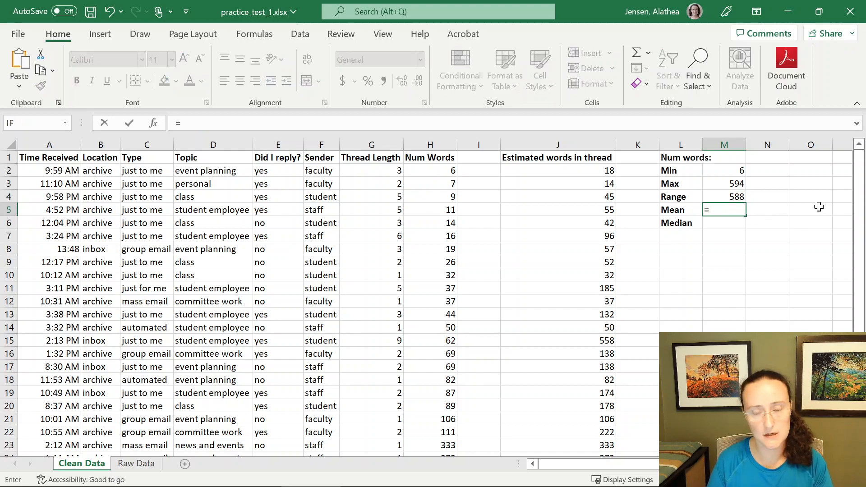
text(average()
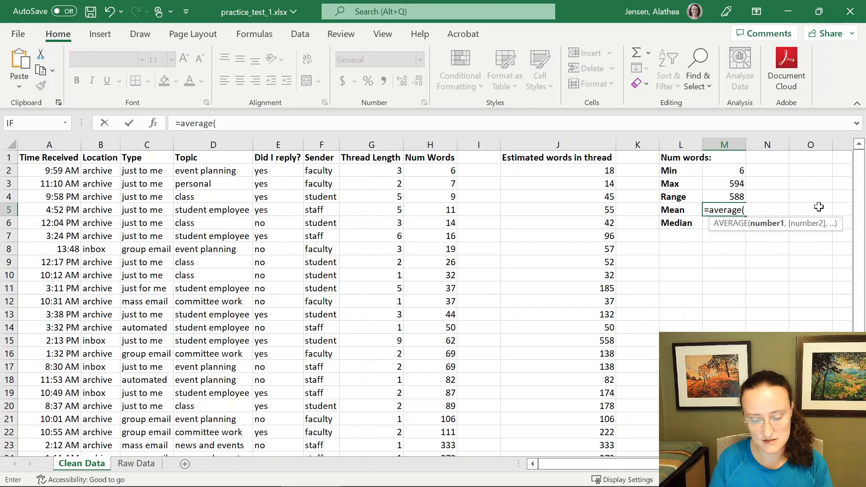
text(h2:h26)
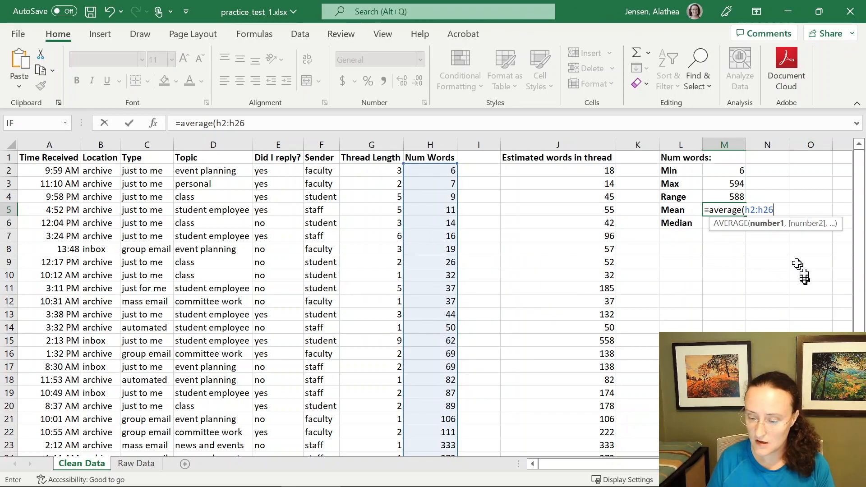
text())
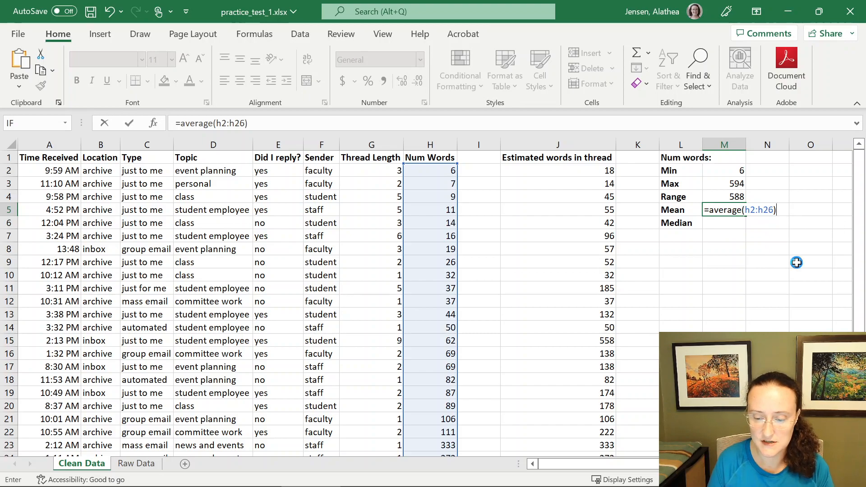
key(Return)
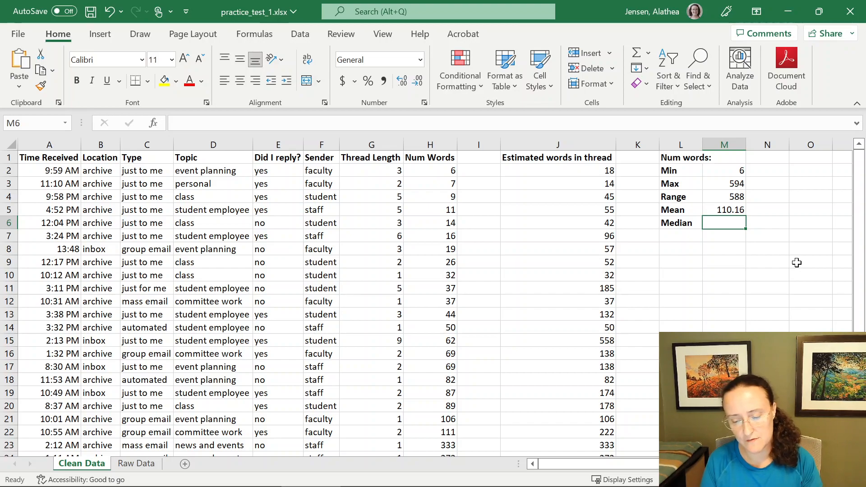
- Enter =median(h2:h26) in M6 to compute the median word count
text(=median()
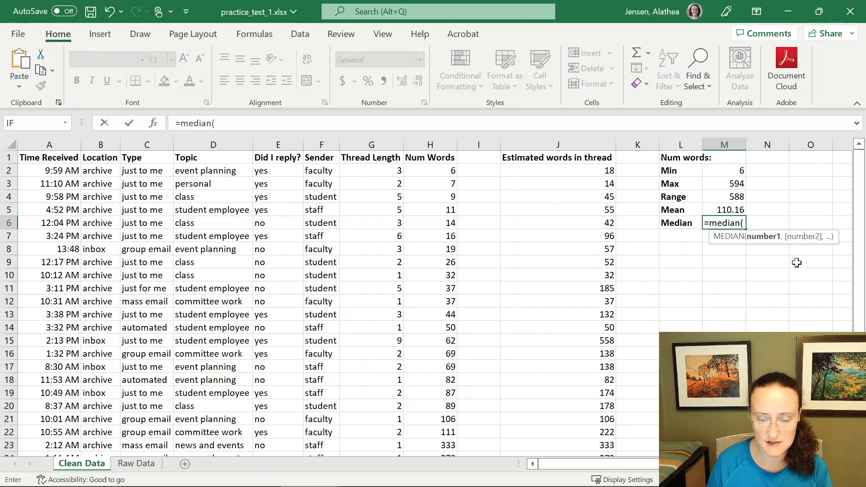
text(h2)
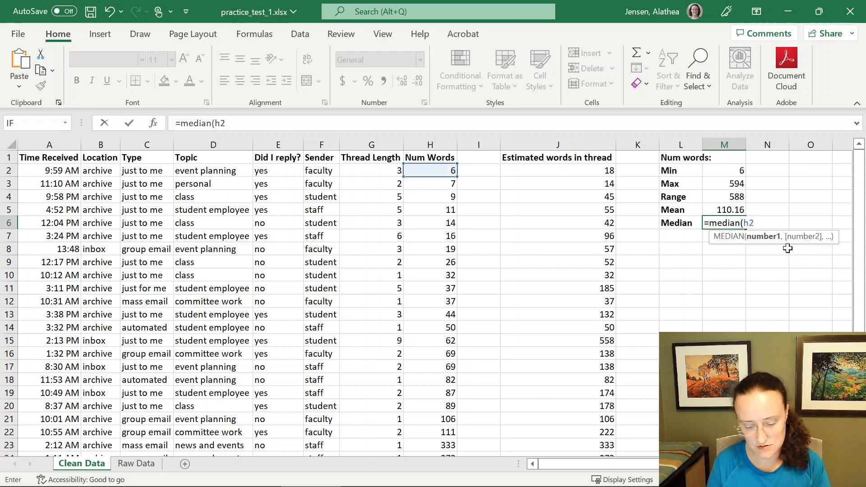
text(:h26)
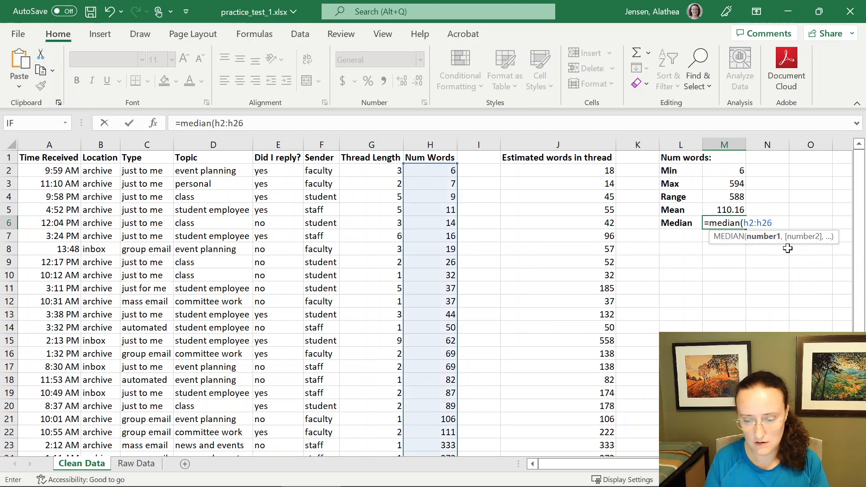
text())
key(Return)
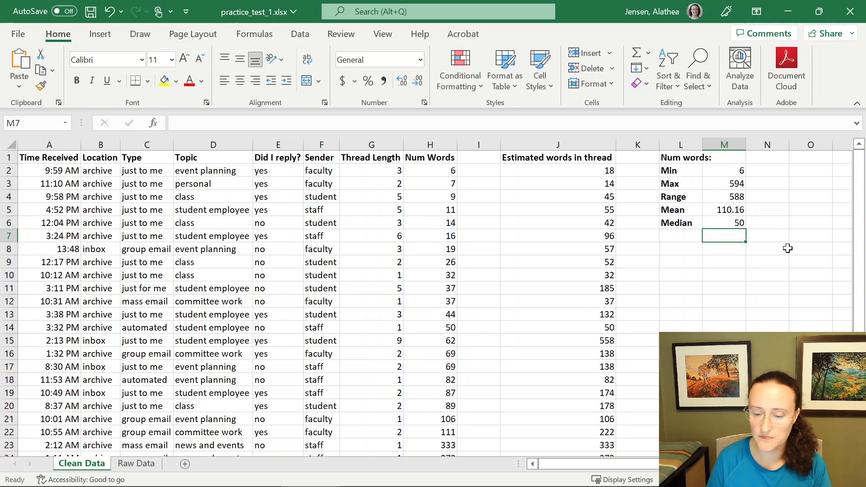
- Review the formulas in the summary cells M2 through M6
key(Up)
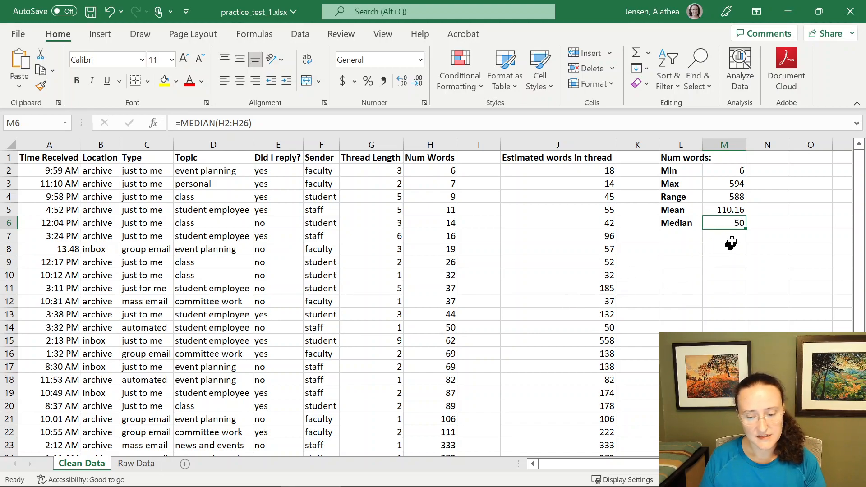
click(738, 171)
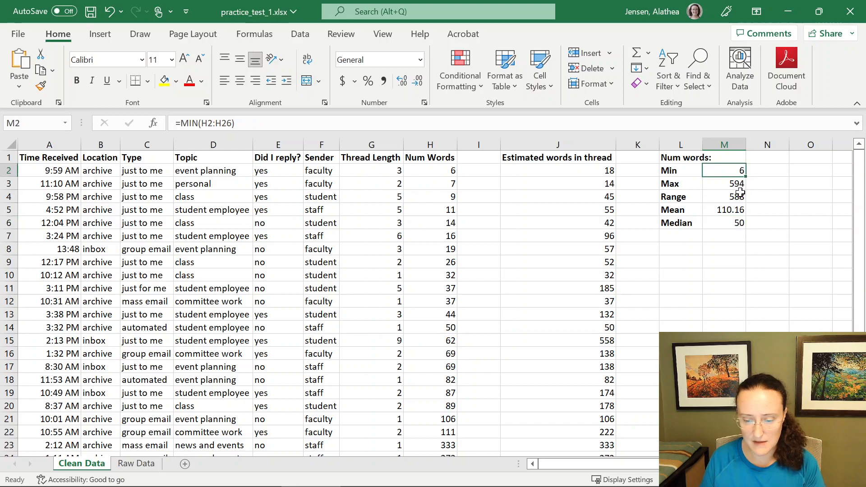
click(734, 182)
click(734, 197)
click(733, 210)
click(731, 222)
click(737, 235)
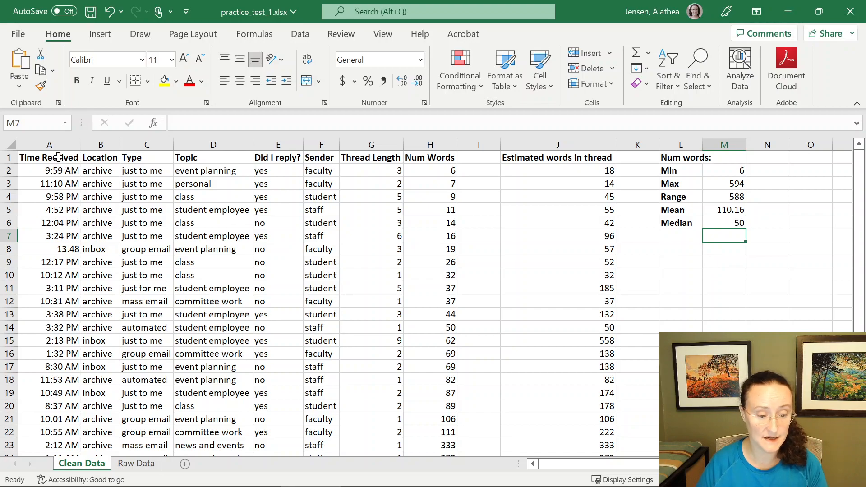
- Try to create a PivotChart on a new worksheet from the data range A1:J26
click(8, 146)
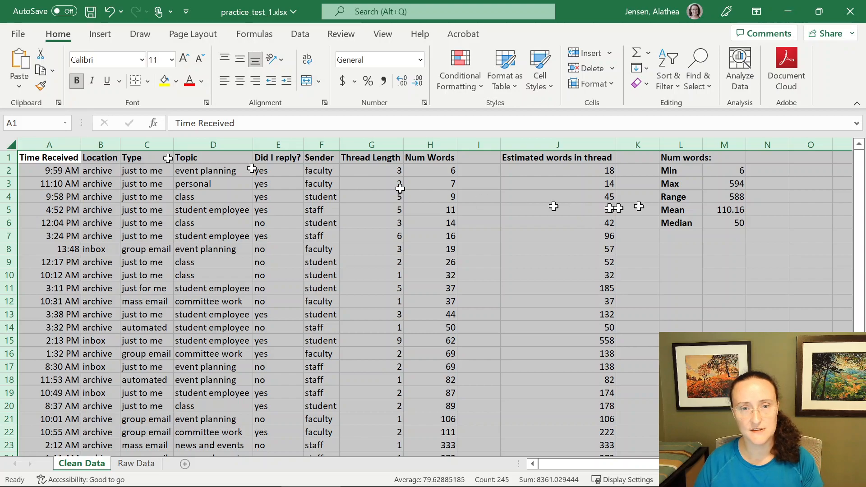
drag(694, 161, 726, 222)
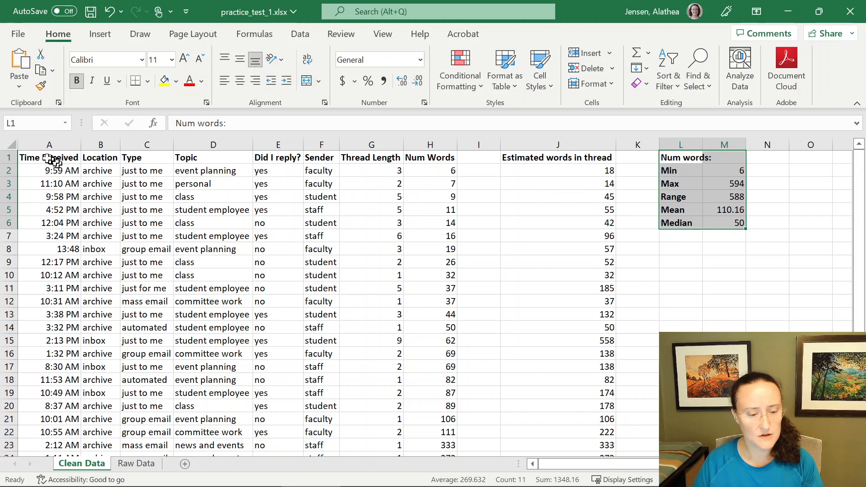
drag(46, 156, 584, 417)
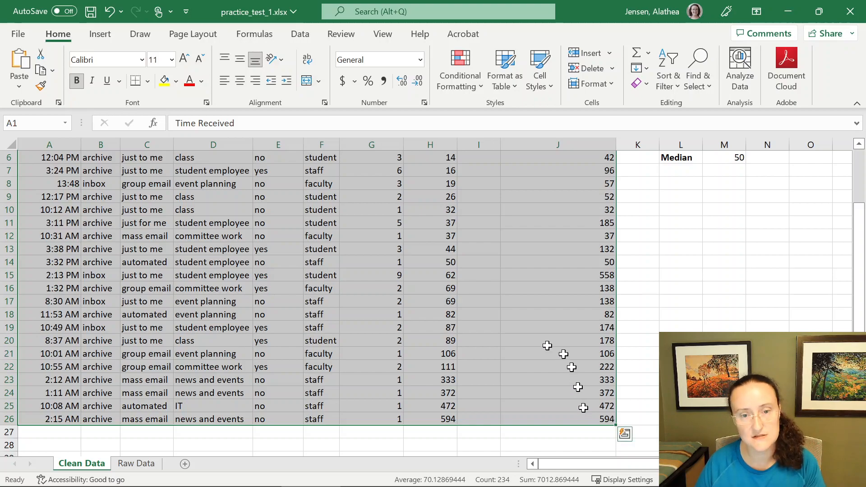
scroll(535, 338, up, 2)
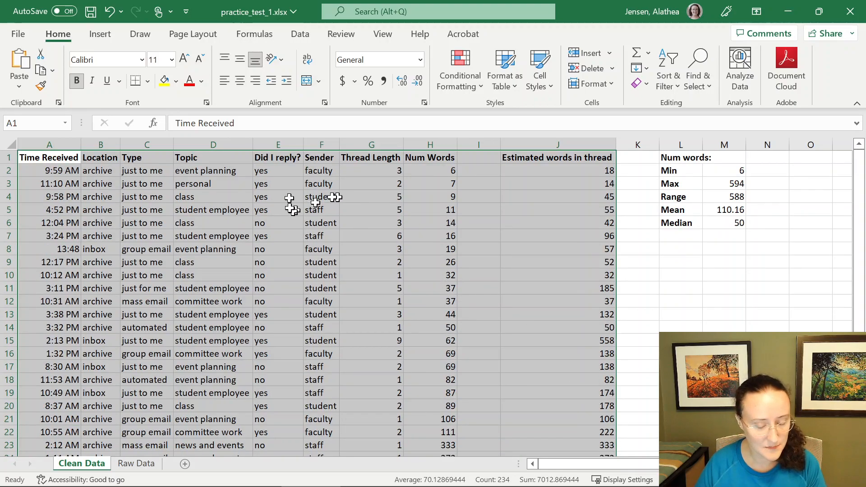
click(109, 39)
click(31, 68)
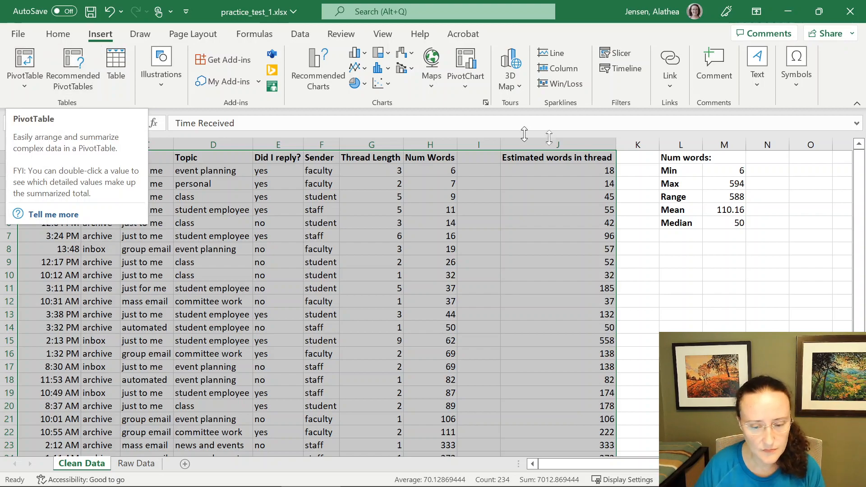
click(475, 58)
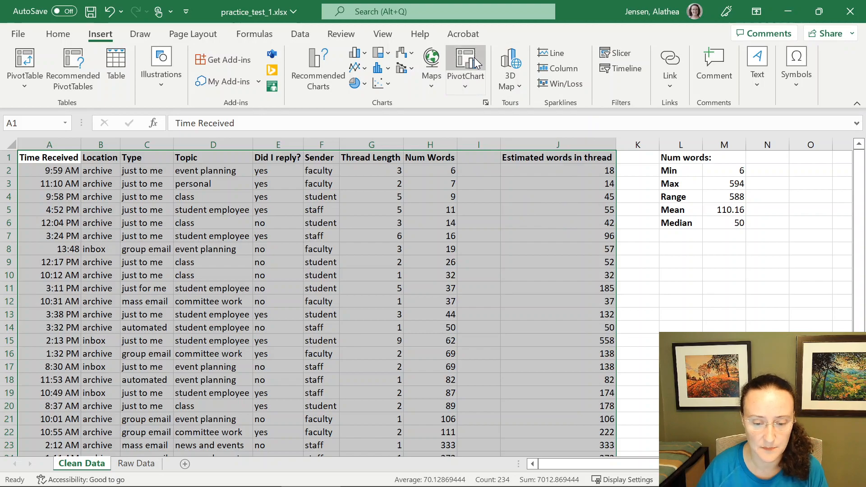
drag(334, 74, 408, 198)
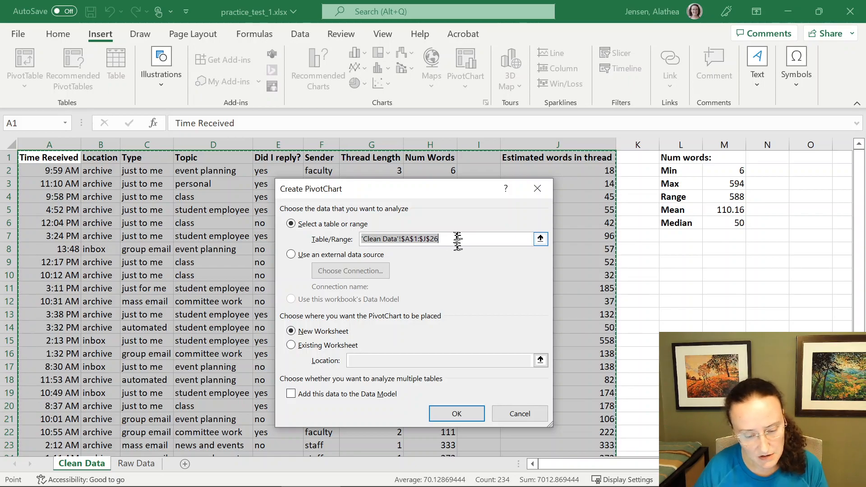
click(334, 334)
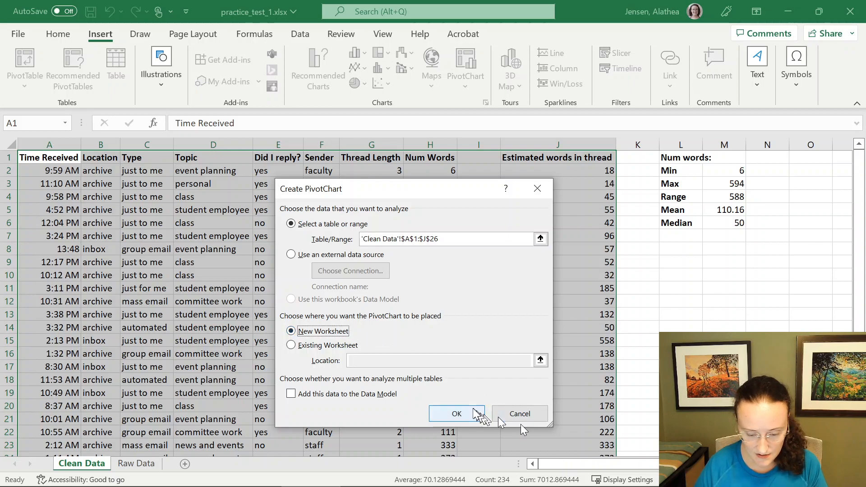
click(458, 420)
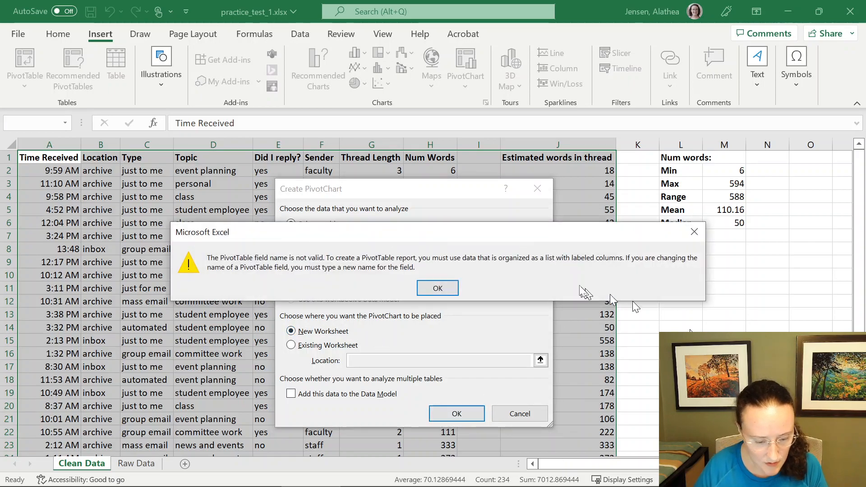
drag(416, 234, 396, 109)
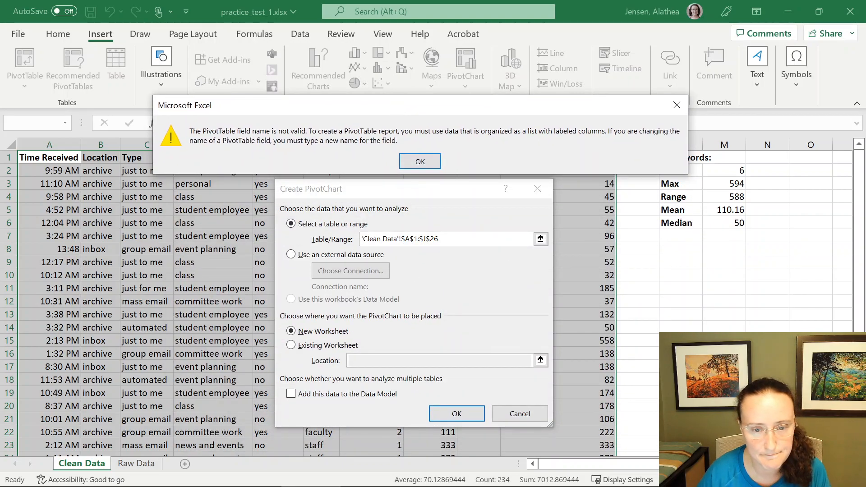
key(Return)
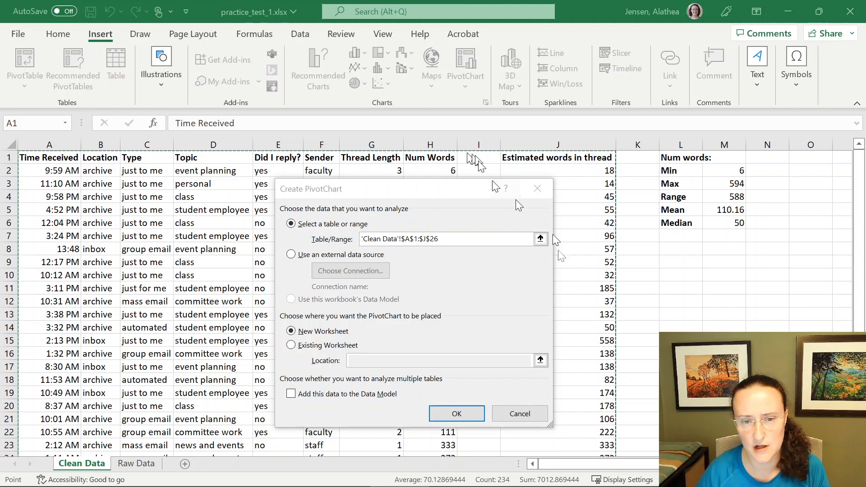
click(515, 418)
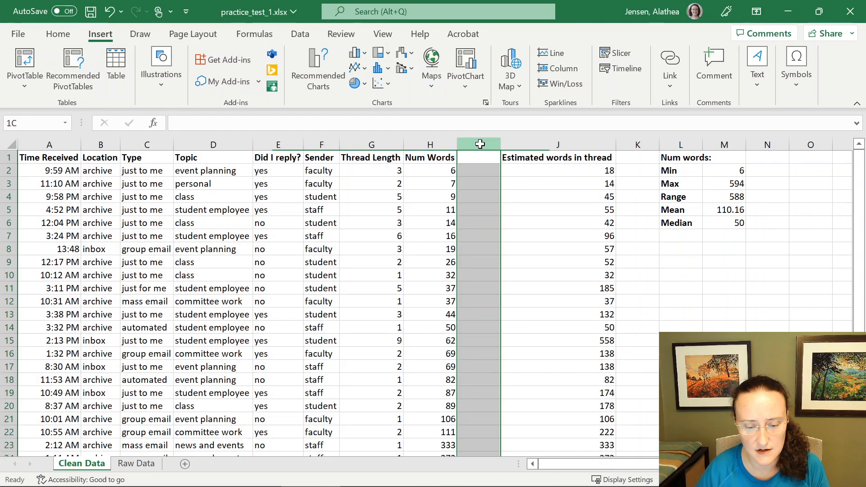
- Delete the empty column I between Num Words and Estimated words in thread
click(480, 142)
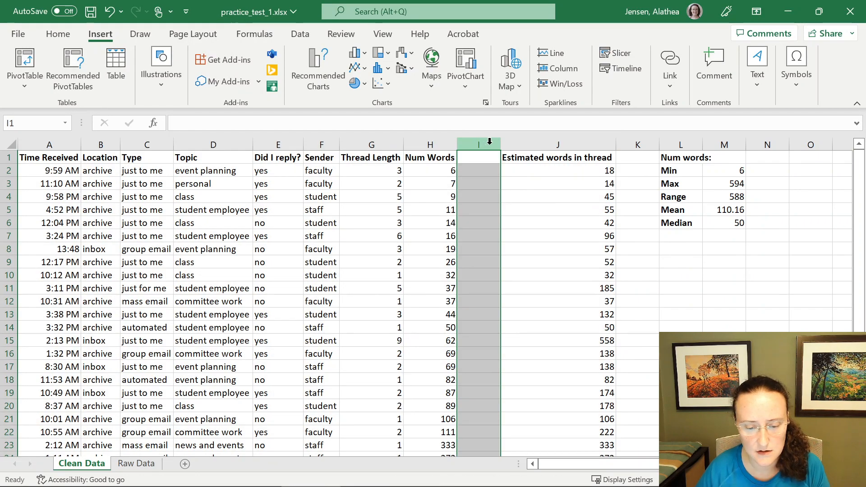
right_click(489, 142)
click(524, 305)
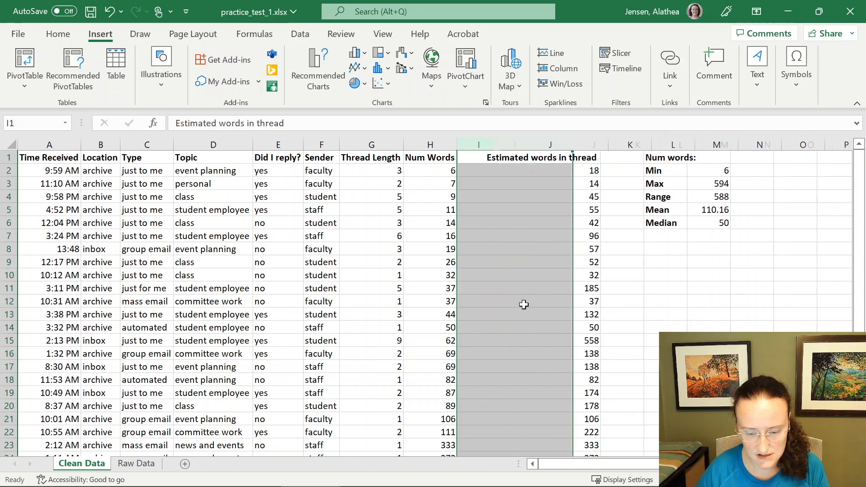
- Insert a PivotChart on a new worksheet from the data range A1:I26
drag(79, 159, 518, 426)
scroll(516, 419, up, 2)
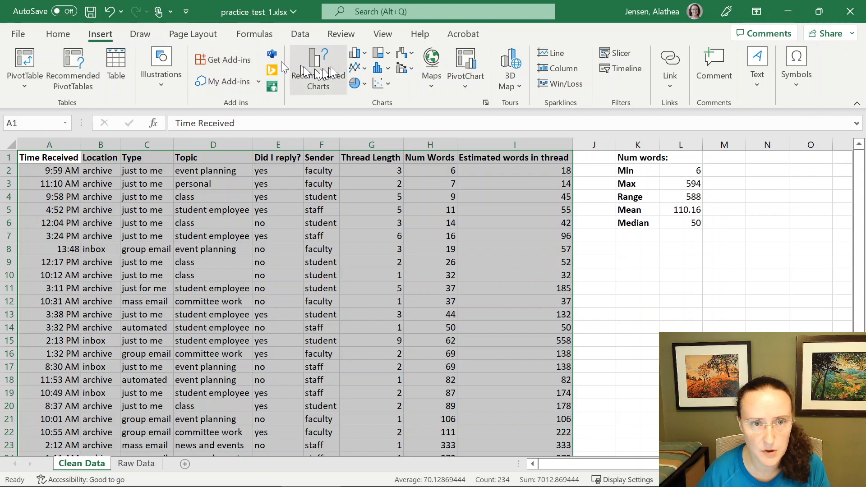
click(465, 63)
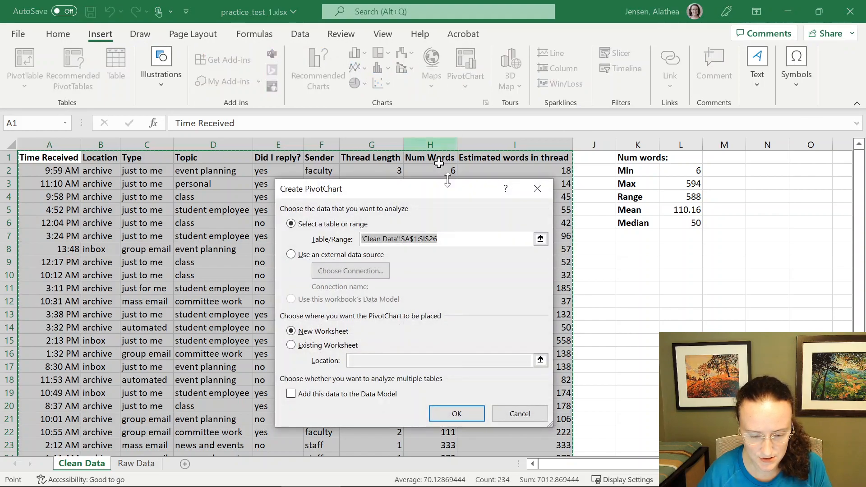
click(465, 413)
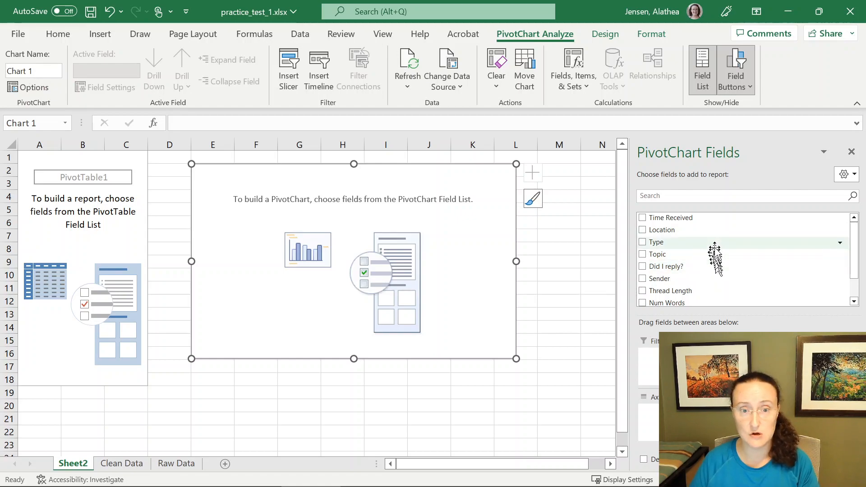
- Add Sender as the rows field and Type as the columns field of the PivotTable
drag(698, 259, 585, 206)
click(585, 206)
click(587, 276)
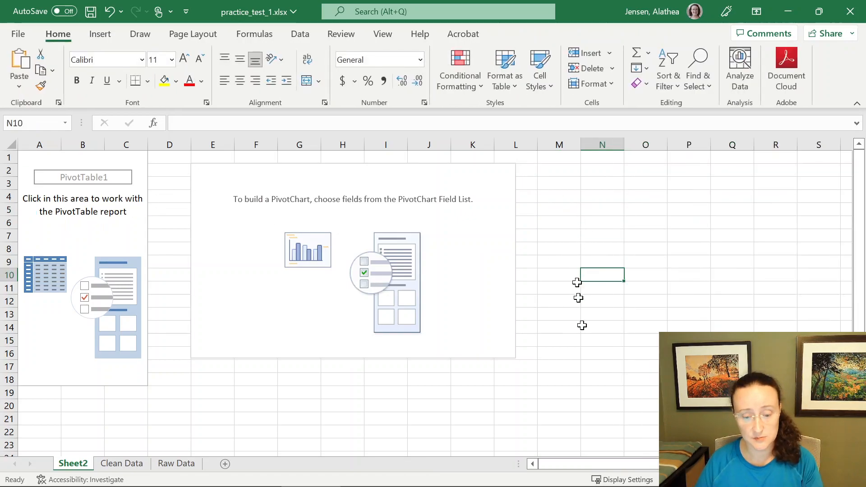
click(548, 371)
click(357, 401)
click(226, 242)
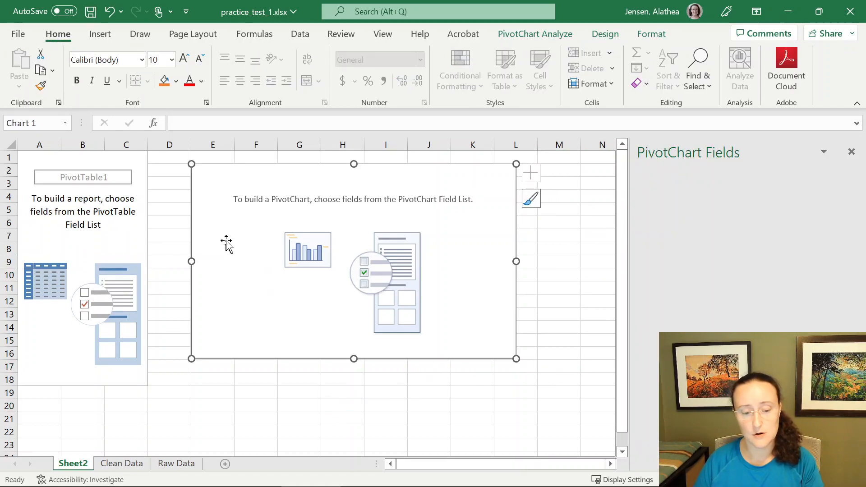
click(124, 235)
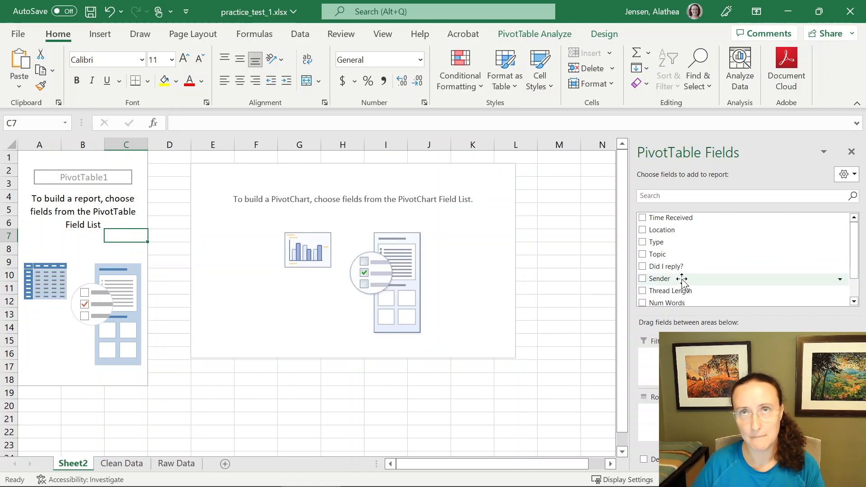
drag(679, 278, 689, 357)
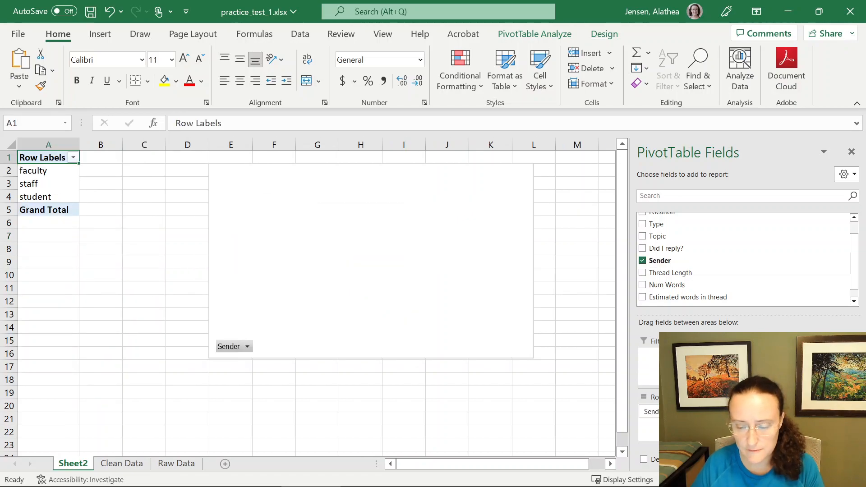
drag(660, 225, 802, 366)
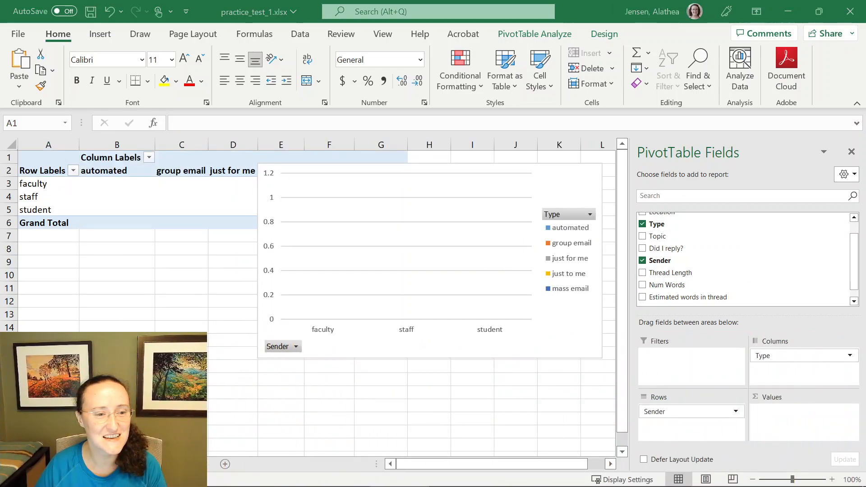
- Remove the Sender rows and Type columns fields from the PivotTable and add them back again
click(677, 412)
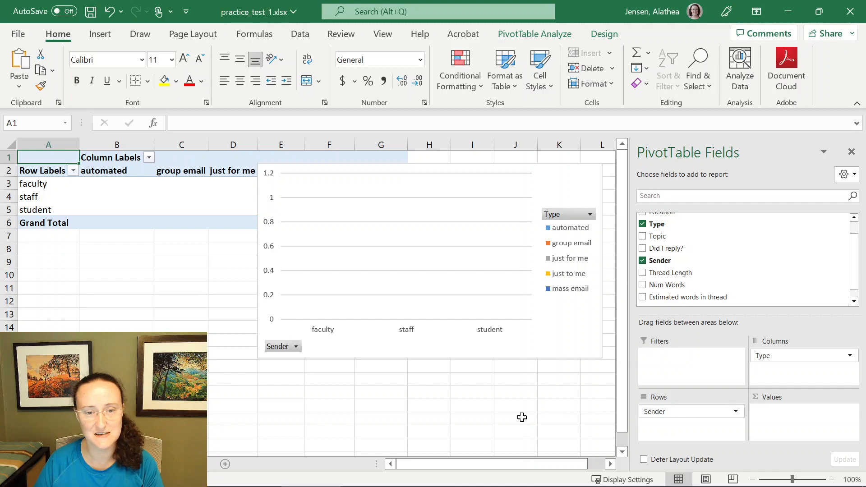
drag(695, 411, 528, 410)
drag(826, 355, 566, 386)
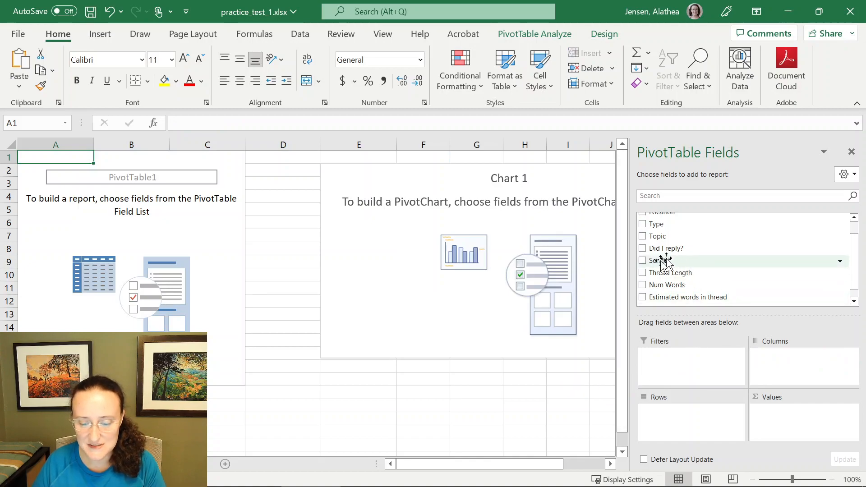
drag(664, 261, 719, 418)
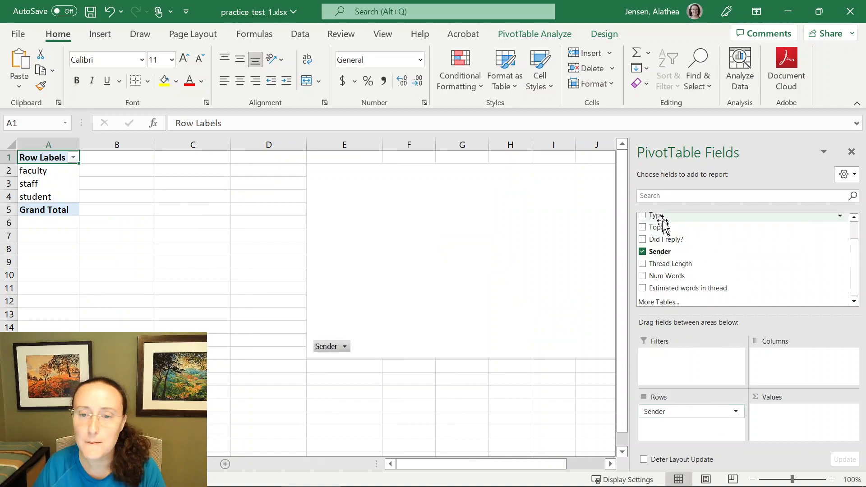
drag(663, 221, 784, 374)
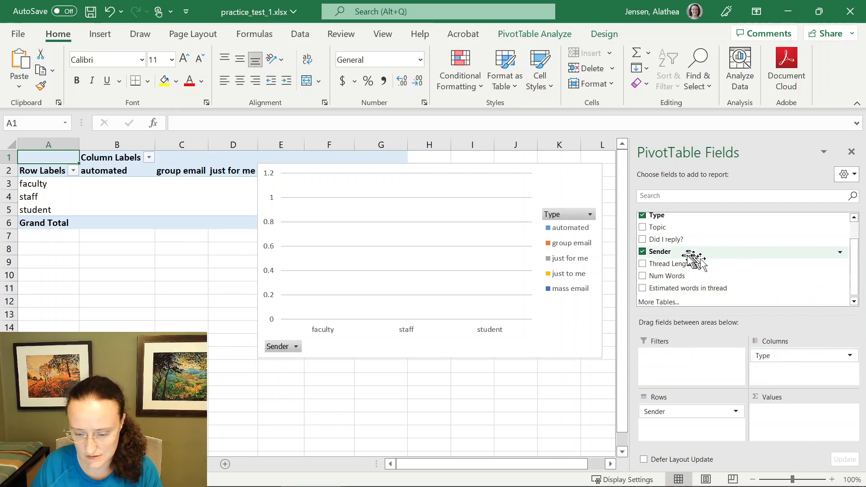
- Add Sender to the Values area to count emails by sender and type, and move the chart below the PivotTable
drag(686, 254, 792, 421)
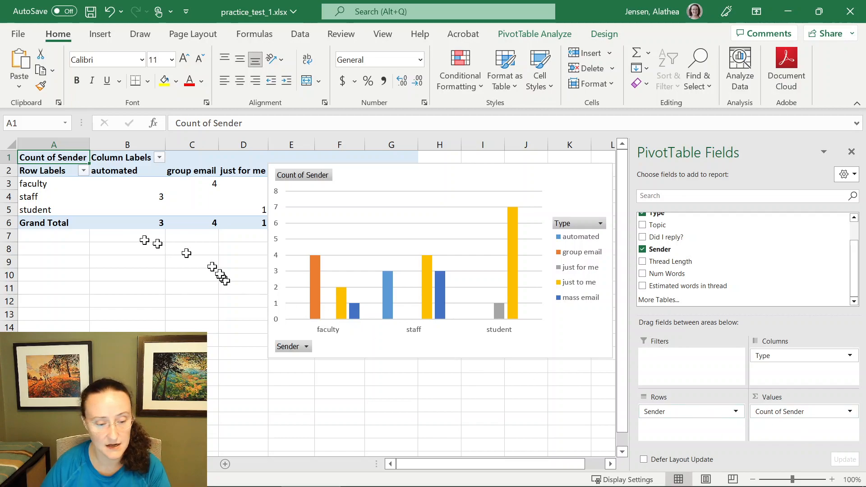
drag(49, 183, 54, 222)
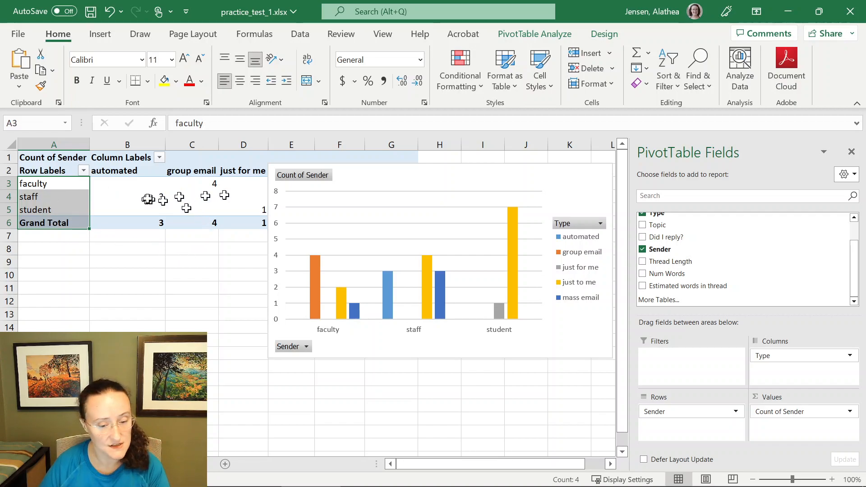
drag(418, 175, 361, 249)
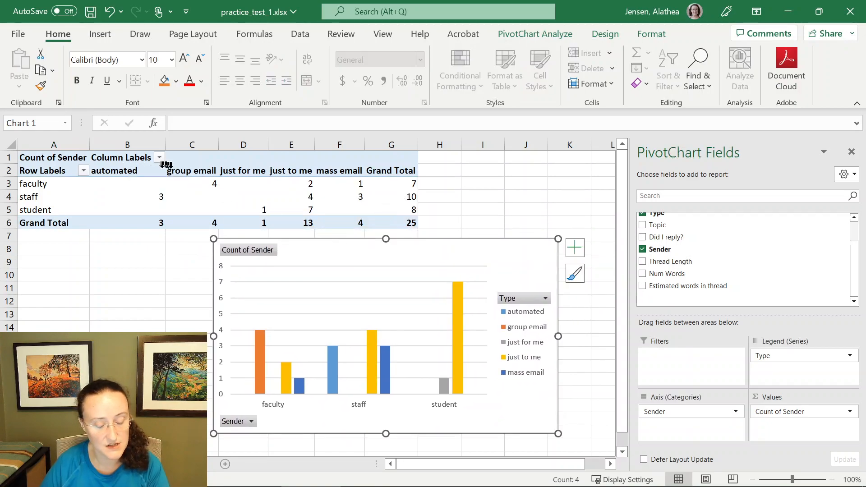
- Examine the just for me and just to me Type column labels in the PivotTable
drag(151, 170, 333, 174)
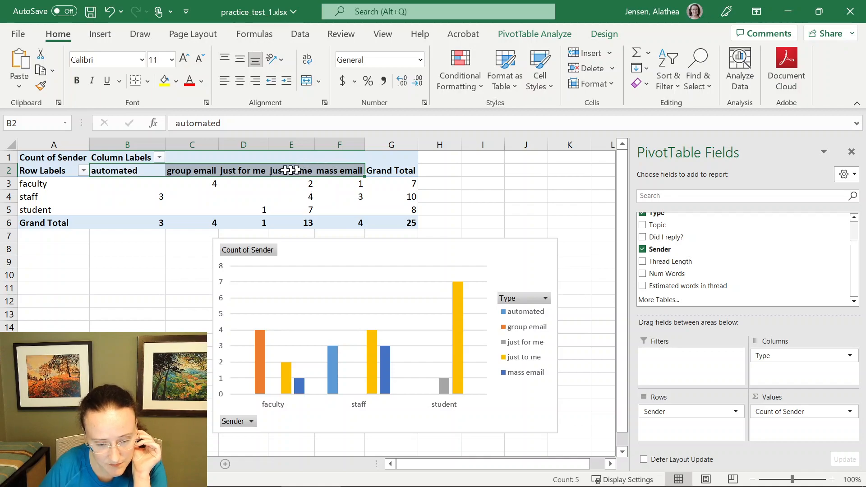
drag(281, 168, 245, 165)
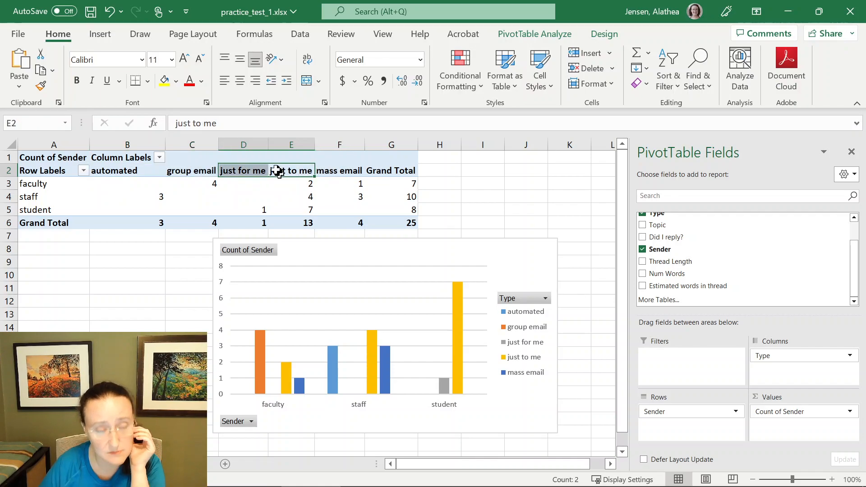
click(248, 170)
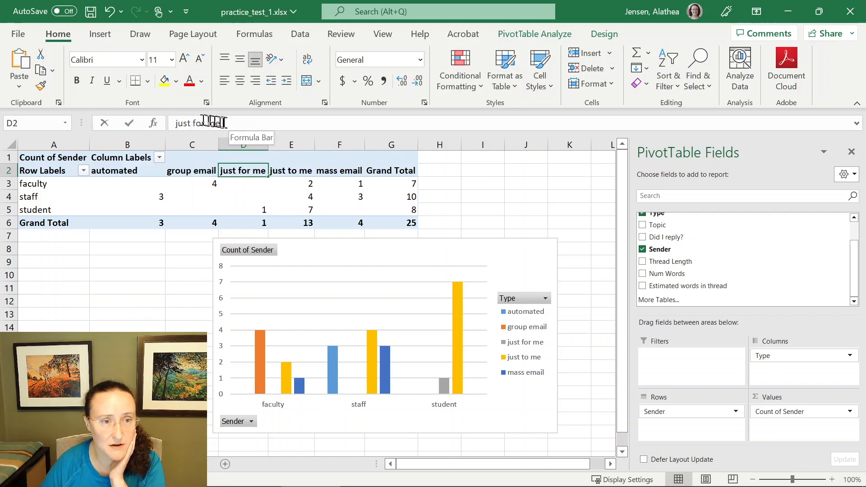
drag(207, 122, 181, 125)
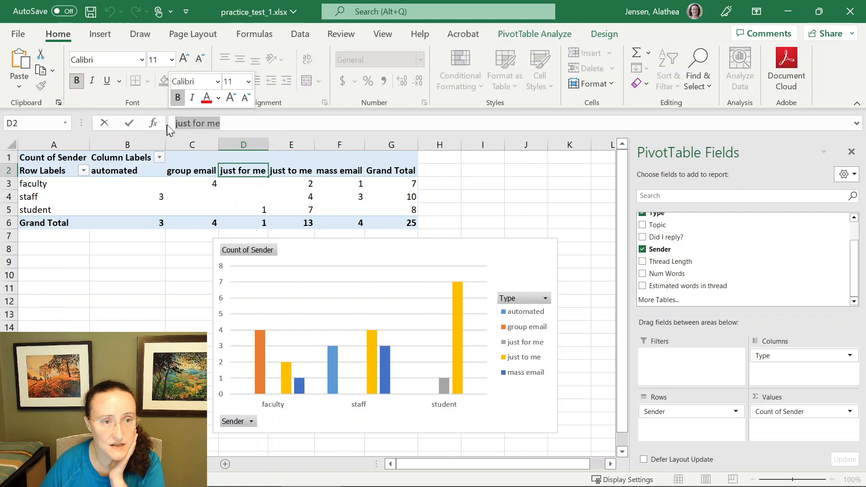
click(282, 172)
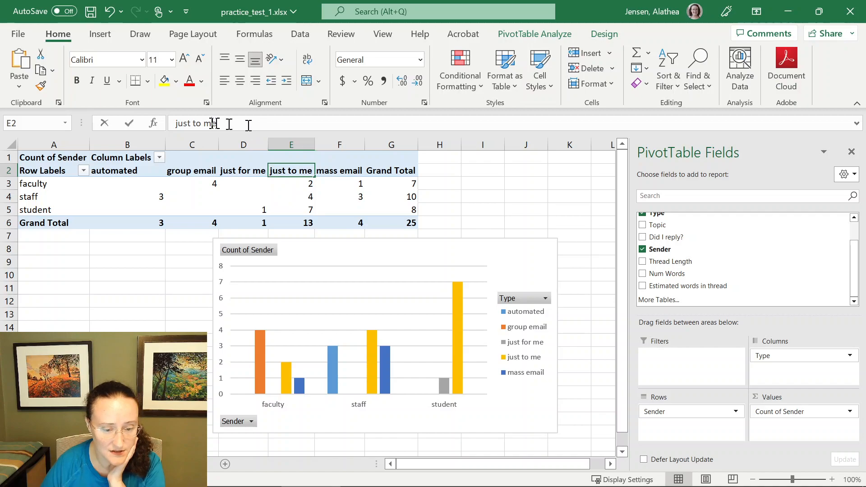
drag(217, 123, 157, 122)
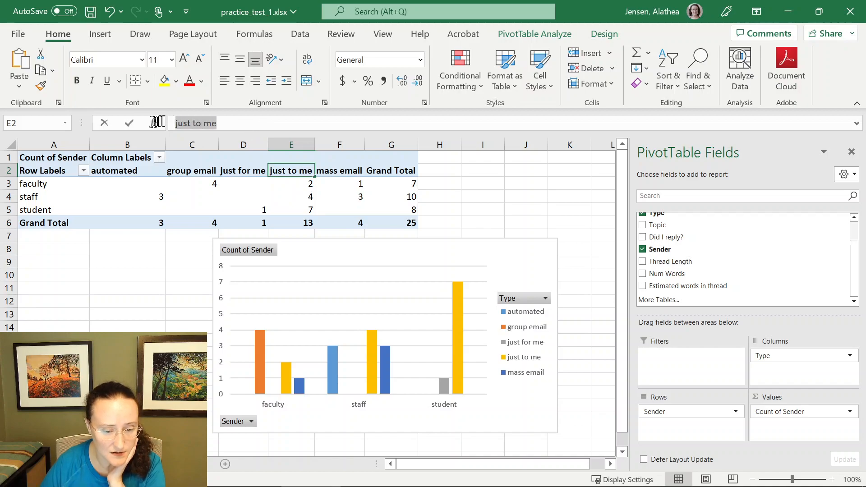
click(244, 174)
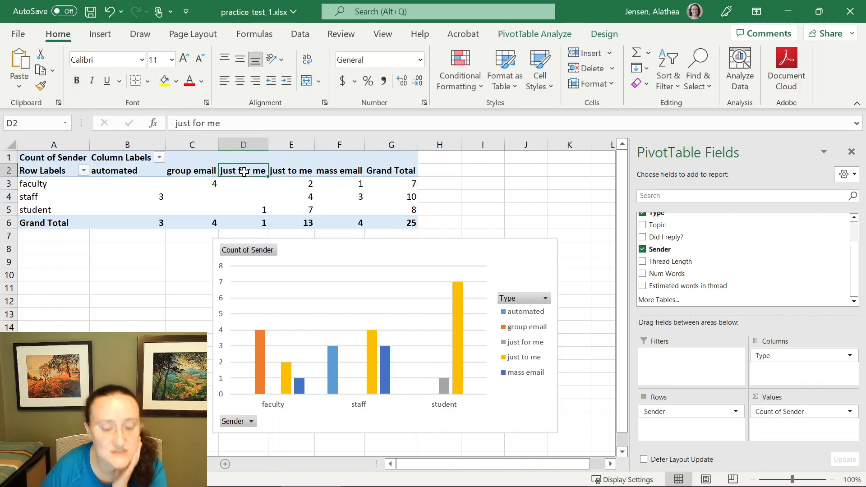
click(289, 164)
click(289, 170)
click(245, 173)
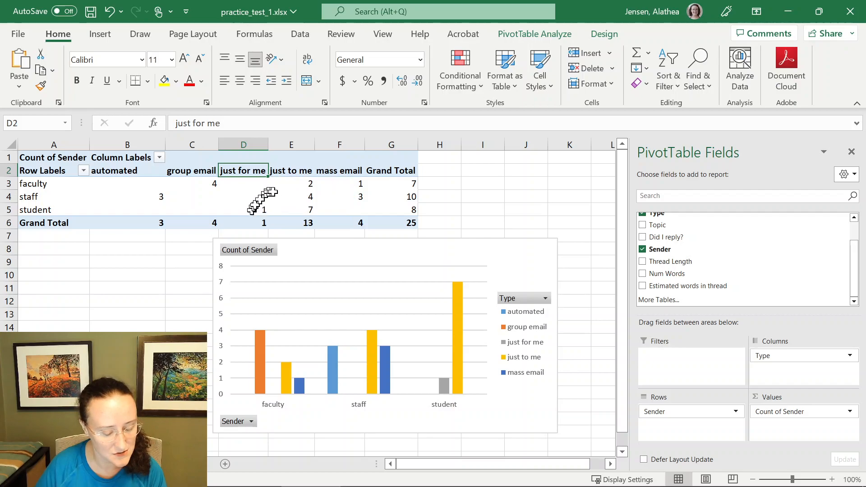
- Delete the worksheet holding this PivotTable and PivotChart
right_click(72, 464)
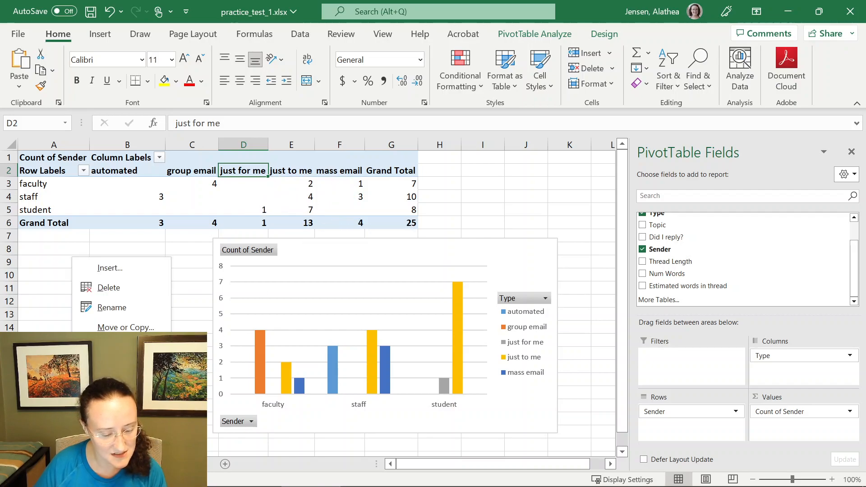
click(121, 287)
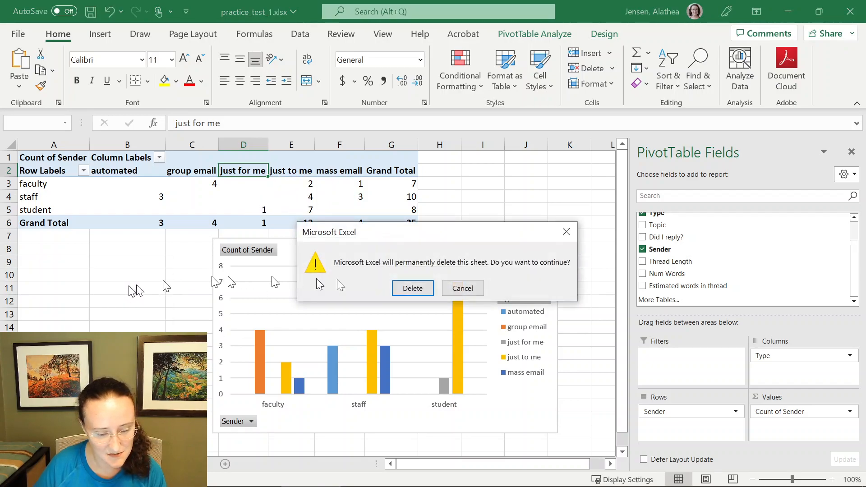
click(410, 286)
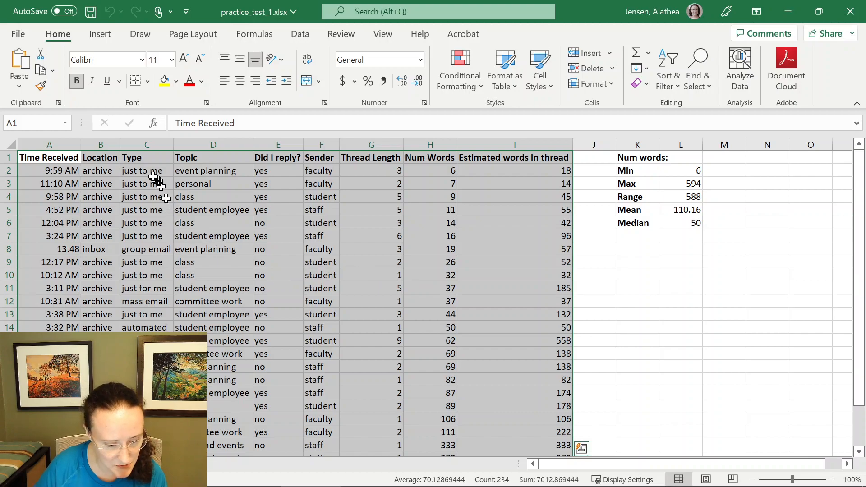
- Set the Type in cell C11 to just to me by copying cell C10 into it
click(151, 170)
drag(151, 170, 145, 381)
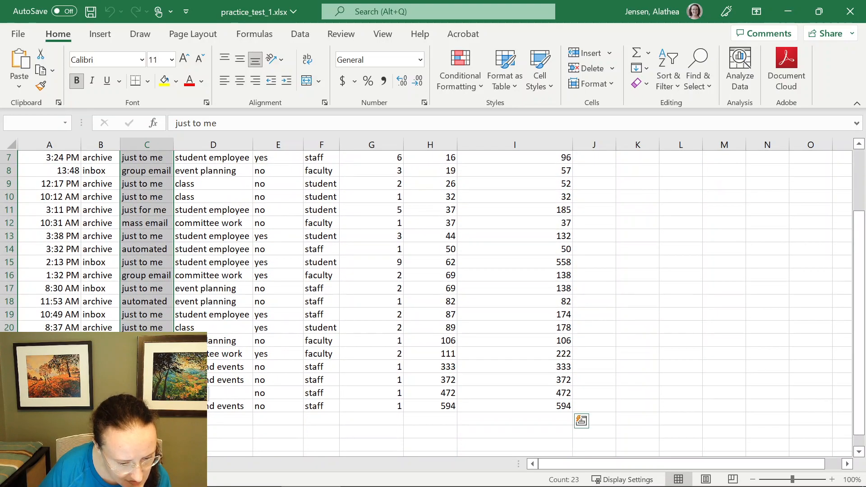
click(160, 199)
click(148, 213)
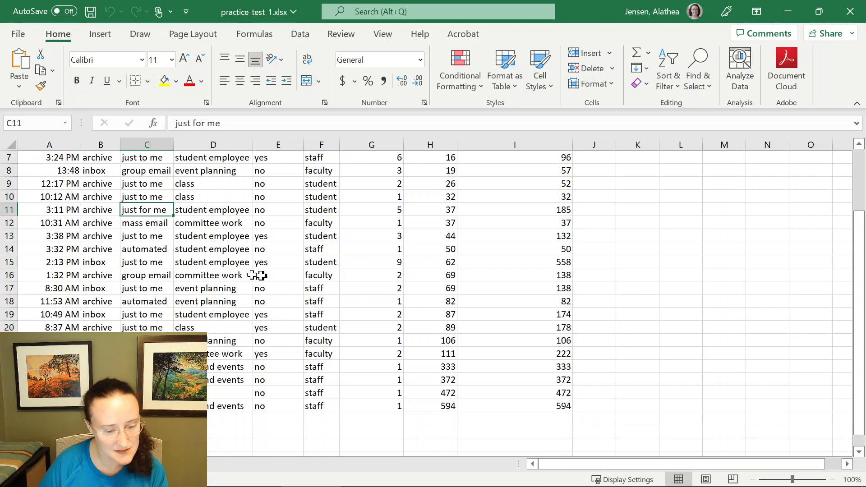
click(156, 197)
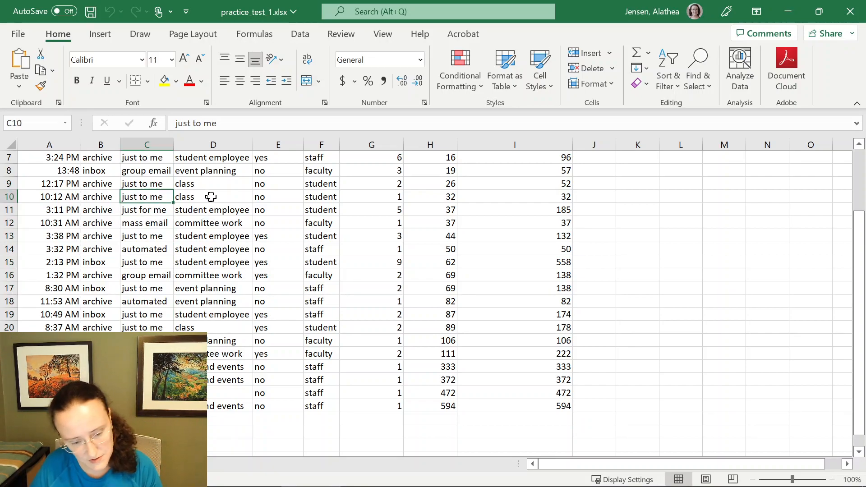
key(ctrl+c)
click(153, 209)
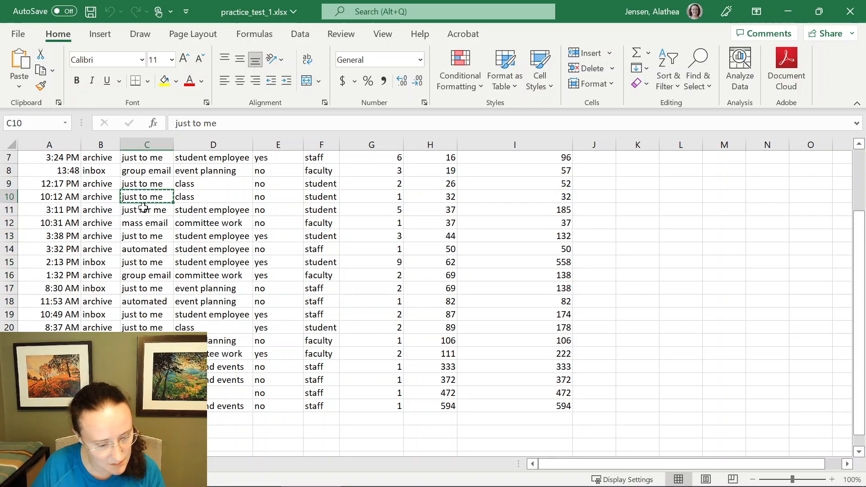
key(ctrl+v)
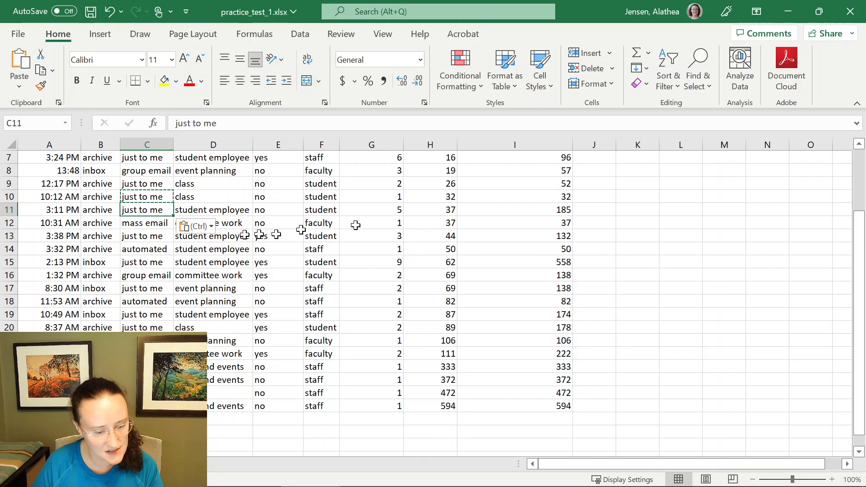
- Insert a PivotChart on a new worksheet from the data range A1:I26
scroll(161, 242, up, 2)
click(144, 183)
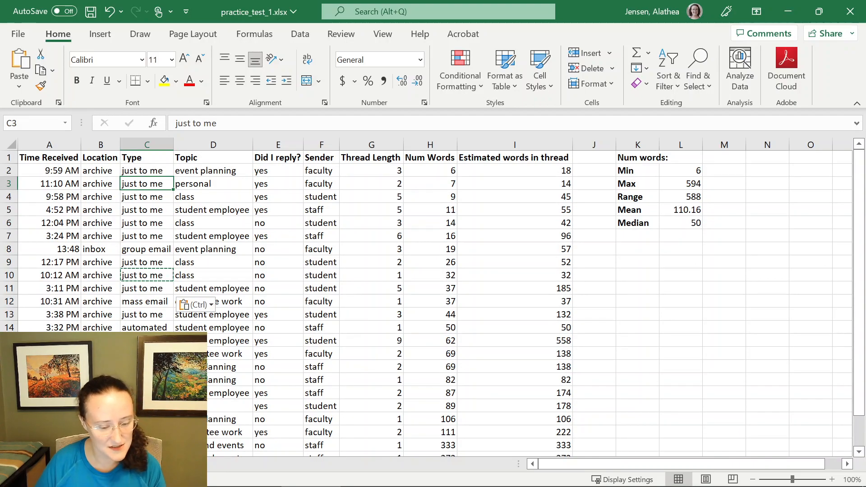
drag(39, 156, 521, 375)
scroll(521, 376, up, 3)
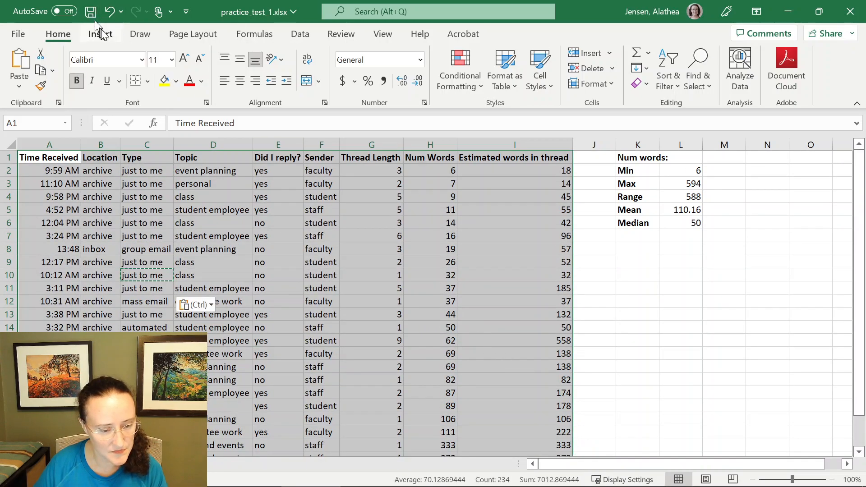
click(101, 34)
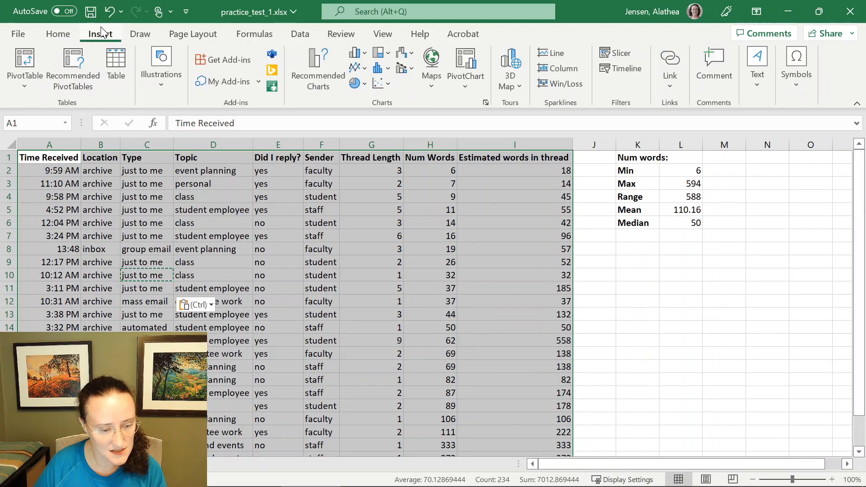
click(479, 60)
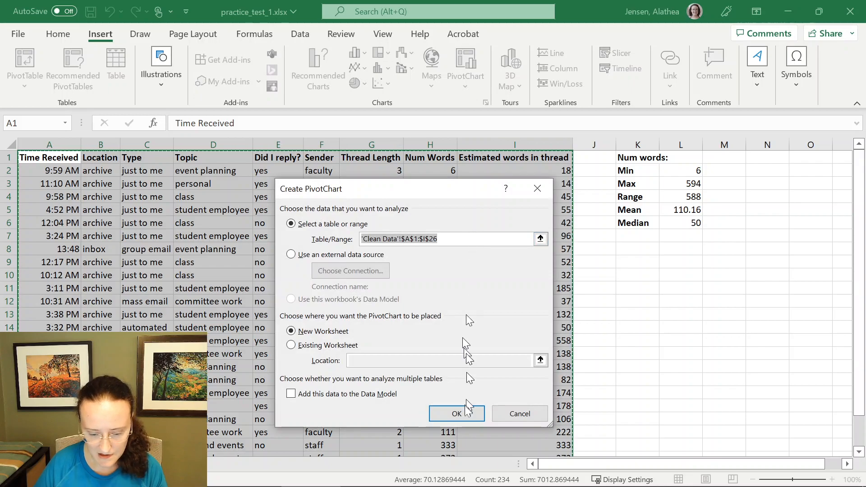
click(463, 419)
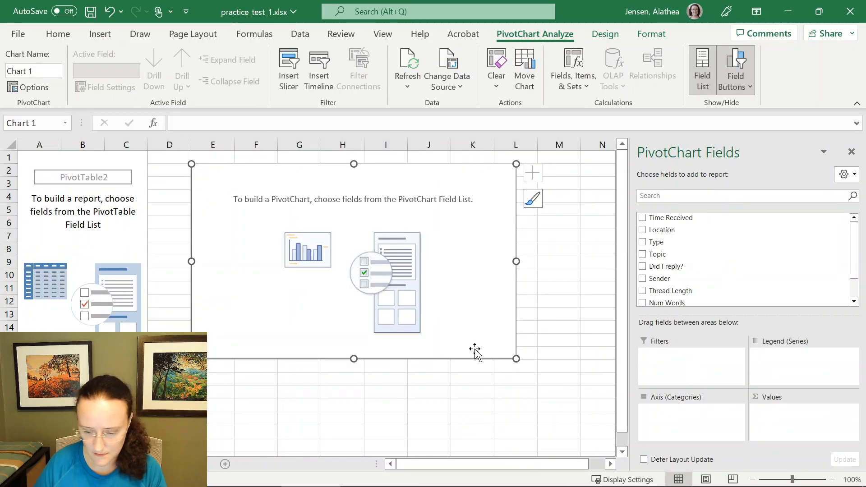
- Build the PivotChart with Sender on the axis, Type as the legend, and Count of Sender as values
drag(673, 281, 680, 417)
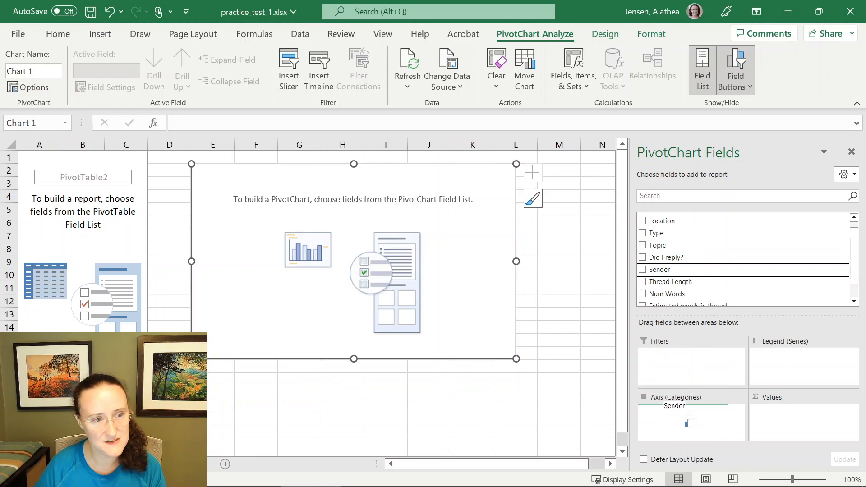
mouse_move(685, 415)
mouse_down()
mouse_move(694, 420)
mouse_move(667, 326)
mouse_move(703, 423)
mouse_move(694, 413)
mouse_up()
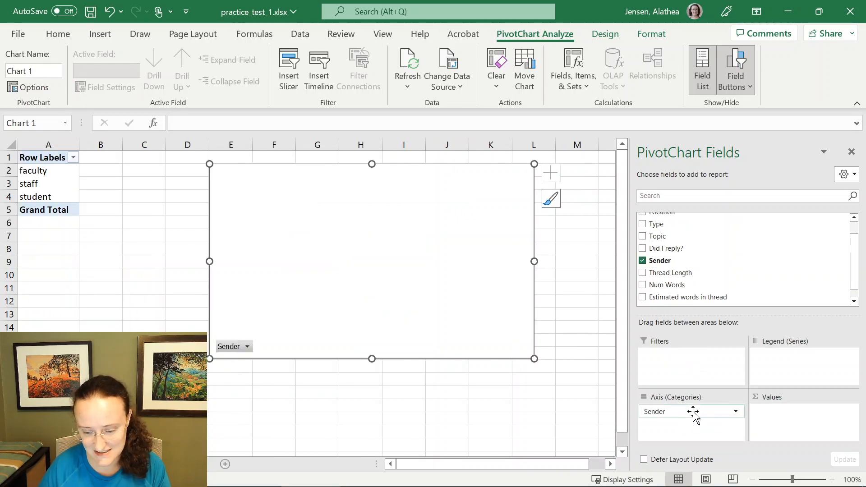
drag(667, 223, 775, 376)
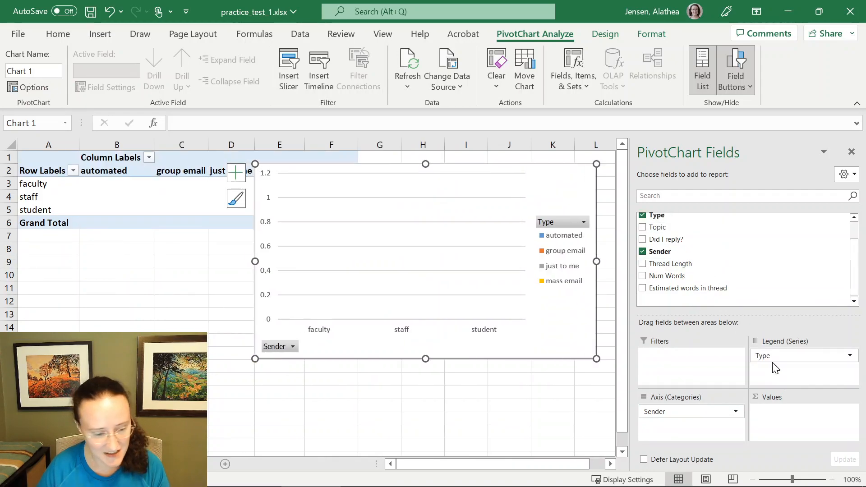
drag(654, 251, 763, 411)
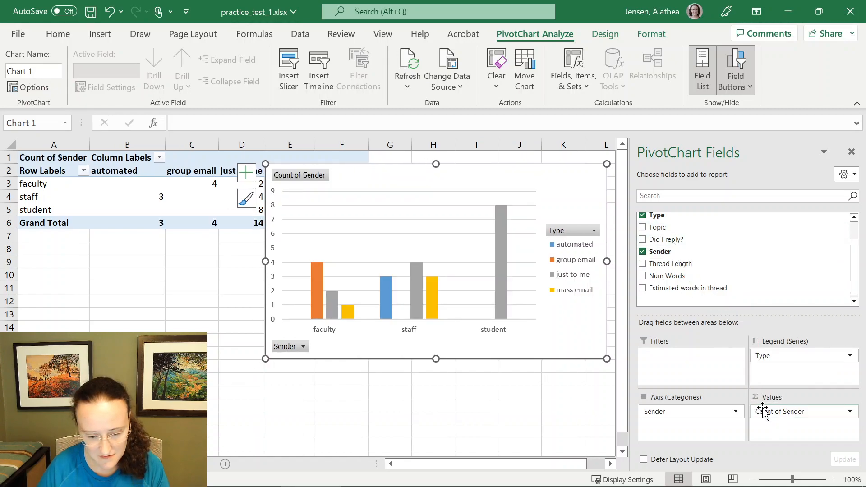
- Reposition the PivotChart below the PivotTable
drag(589, 174, 538, 241)
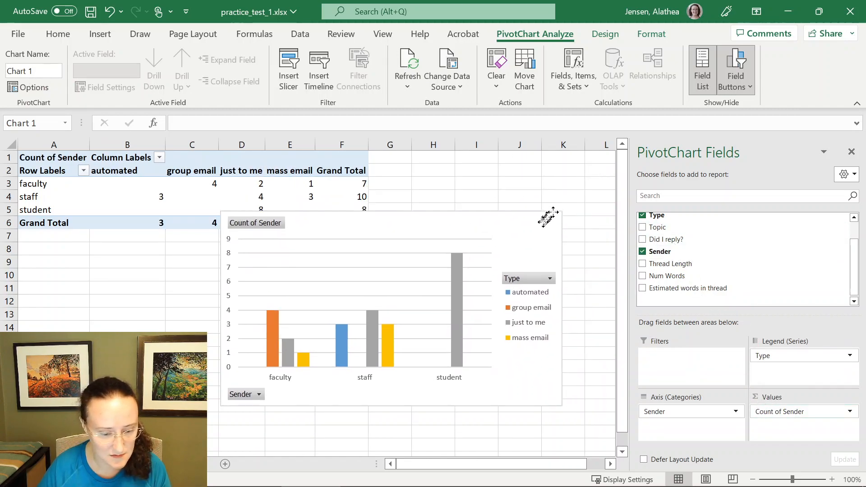
click(246, 170)
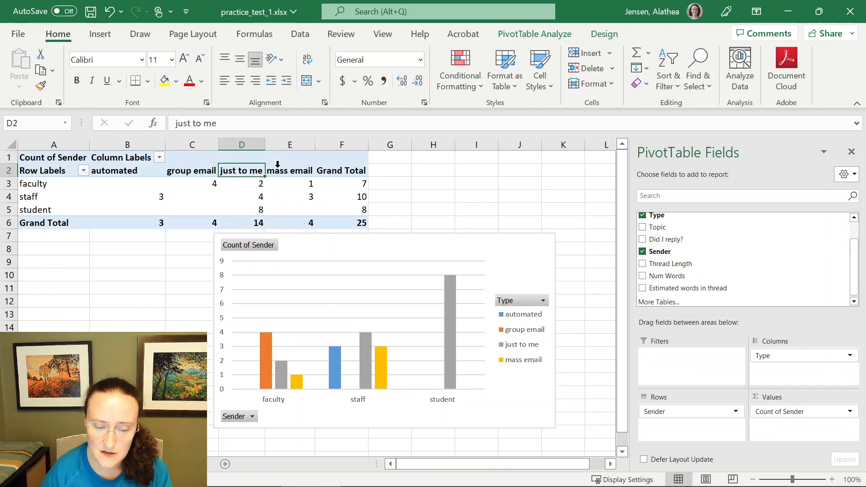
drag(514, 248, 510, 253)
click(510, 254)
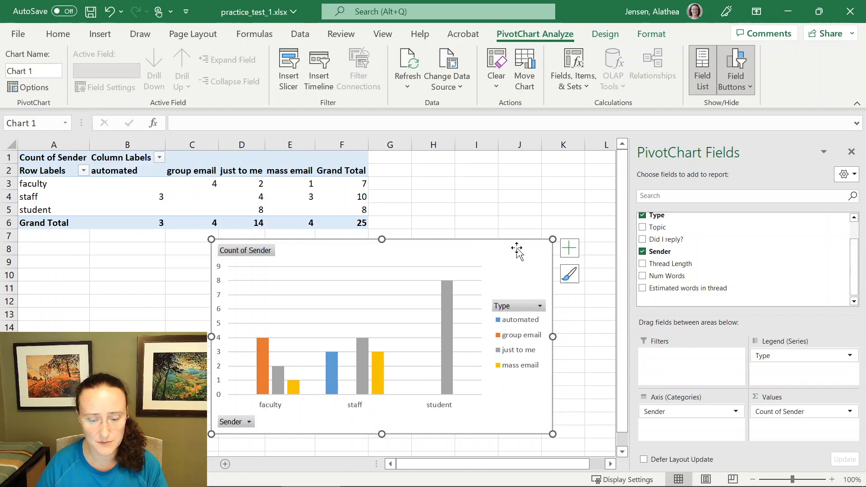
- Delete the existing PivotChart
key(Delete)
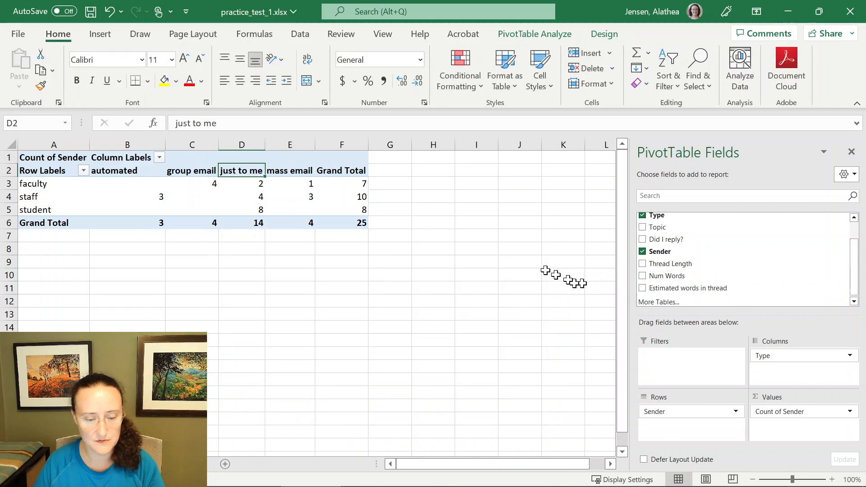
click(259, 210)
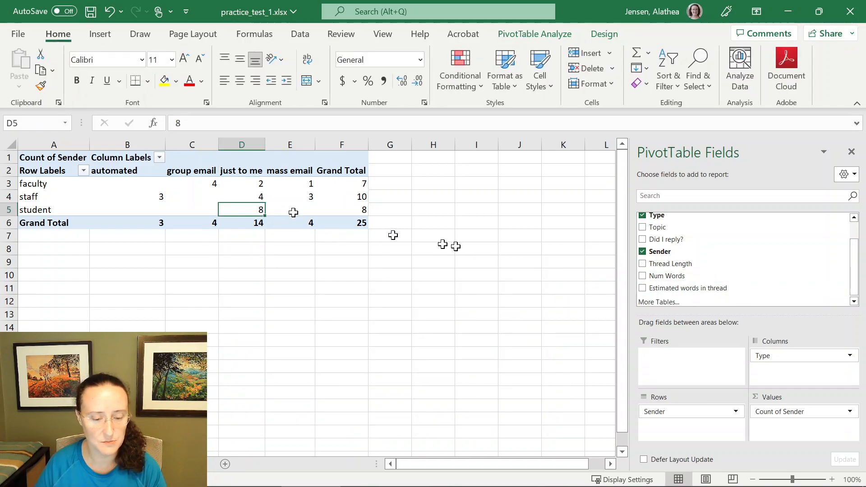
click(544, 37)
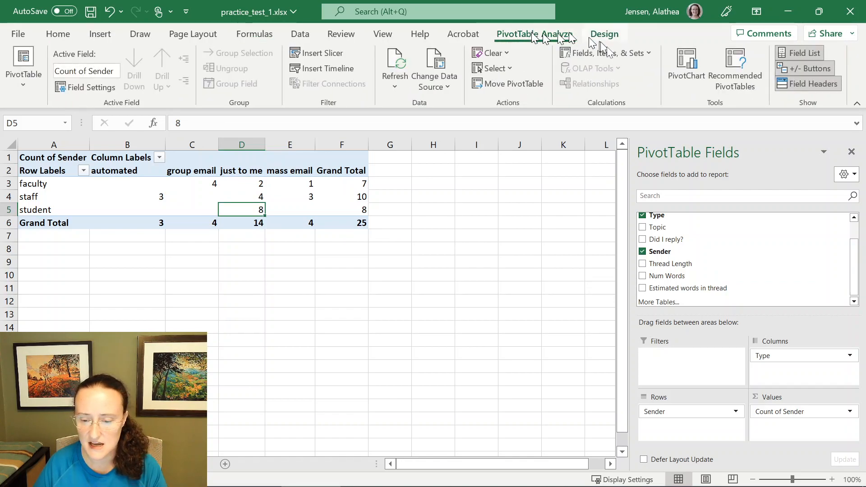
click(681, 67)
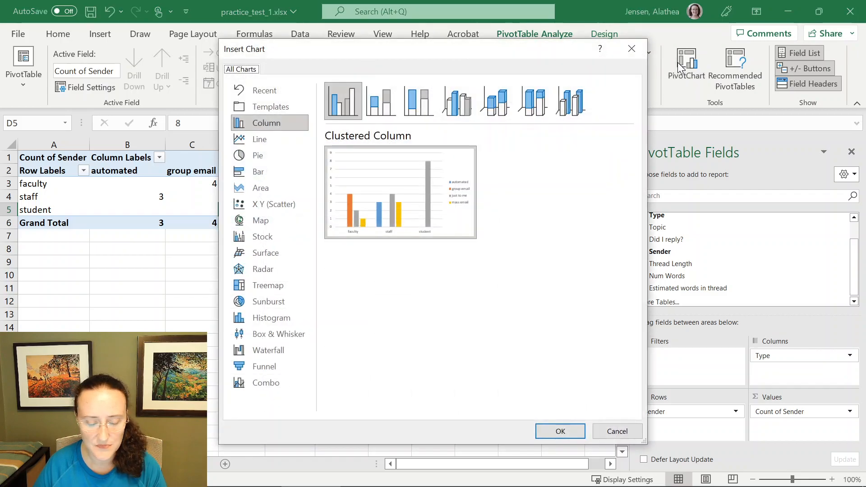
key(Escape)
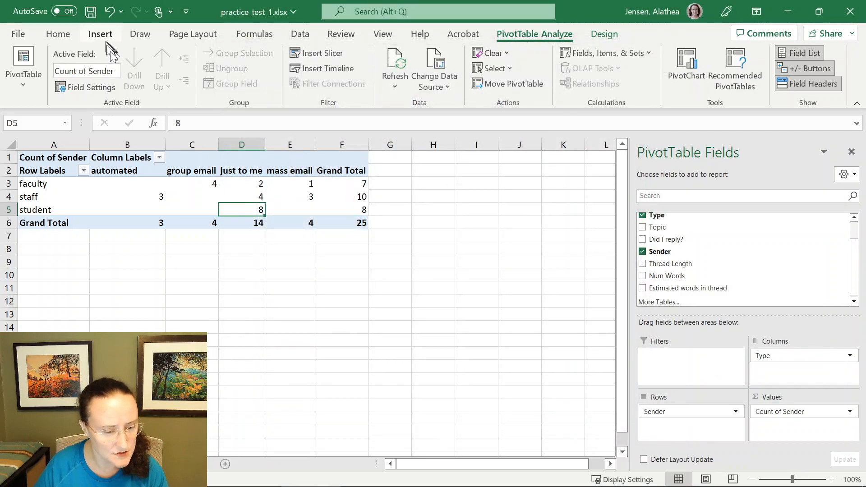
- Insert a clustered column chart from the PivotTable and move it below the table
click(290, 185)
click(101, 36)
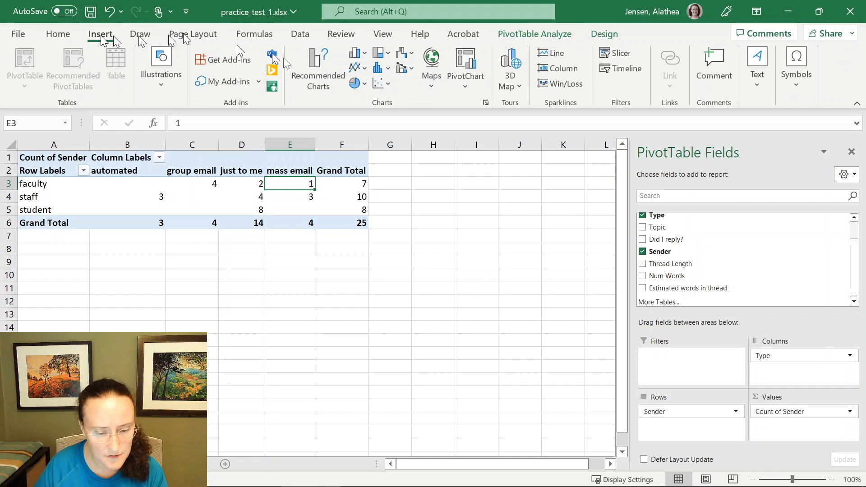
click(361, 53)
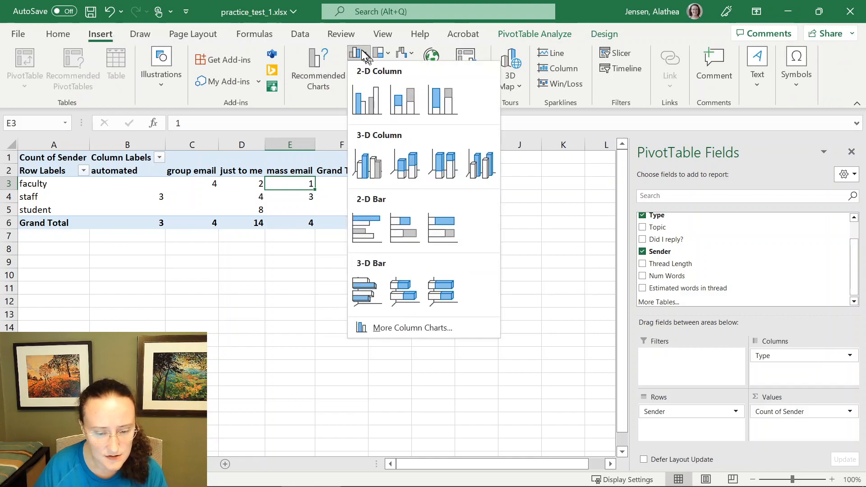
click(370, 92)
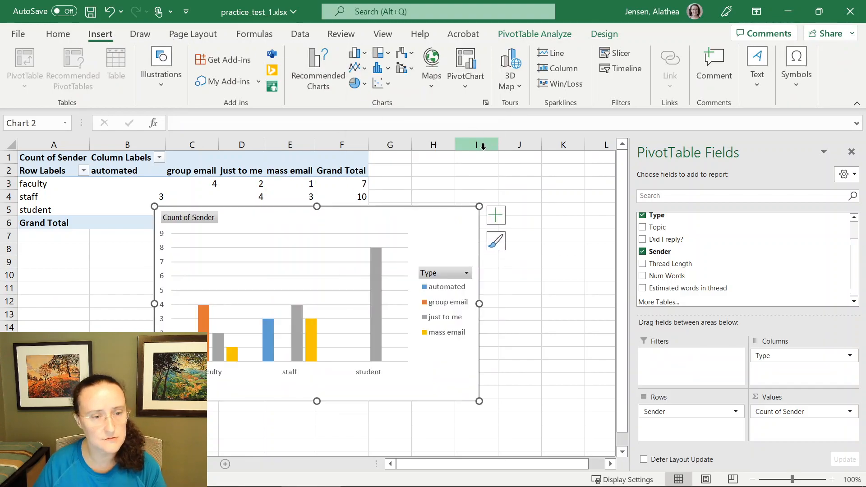
drag(443, 229, 510, 271)
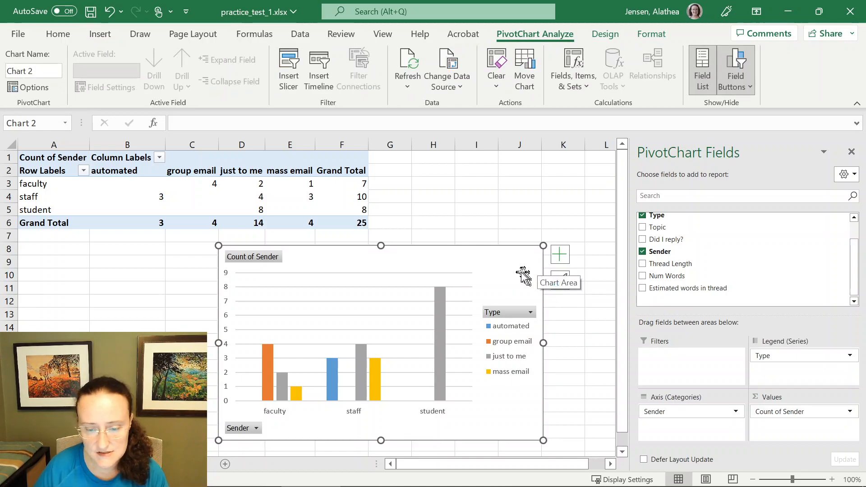
- Change the PivotChart's type to Stacked Column after comparing the bar and pie options
click(611, 38)
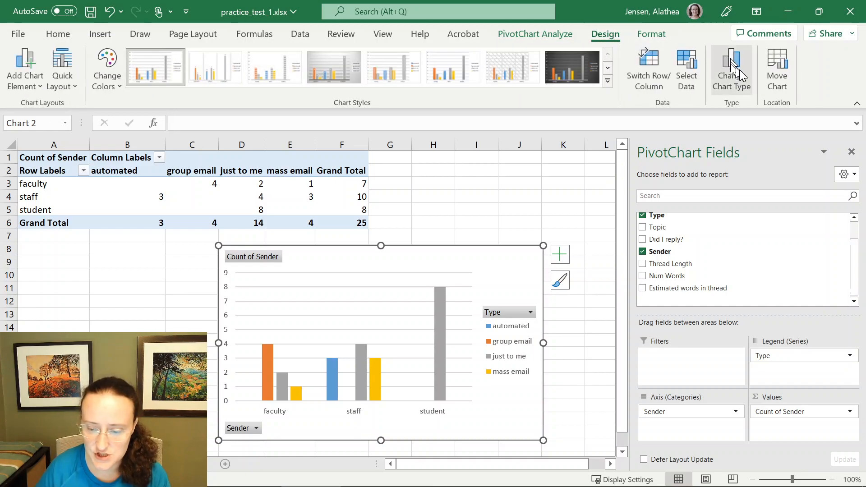
right_click(506, 281)
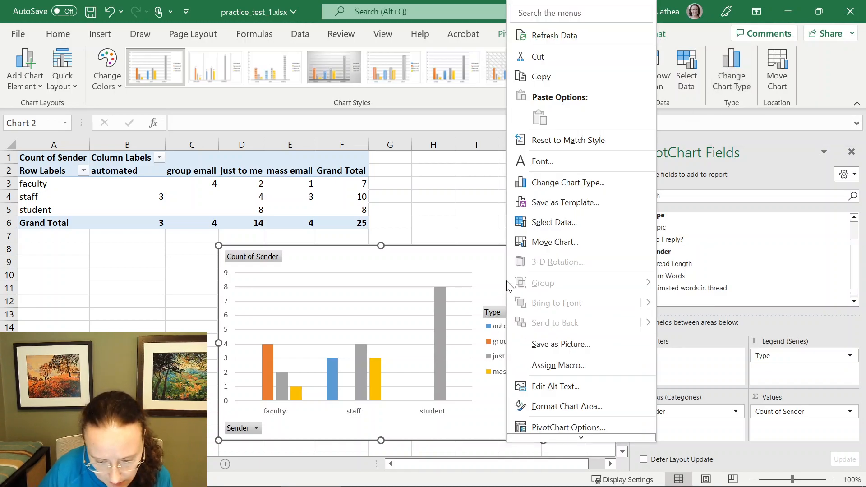
click(567, 183)
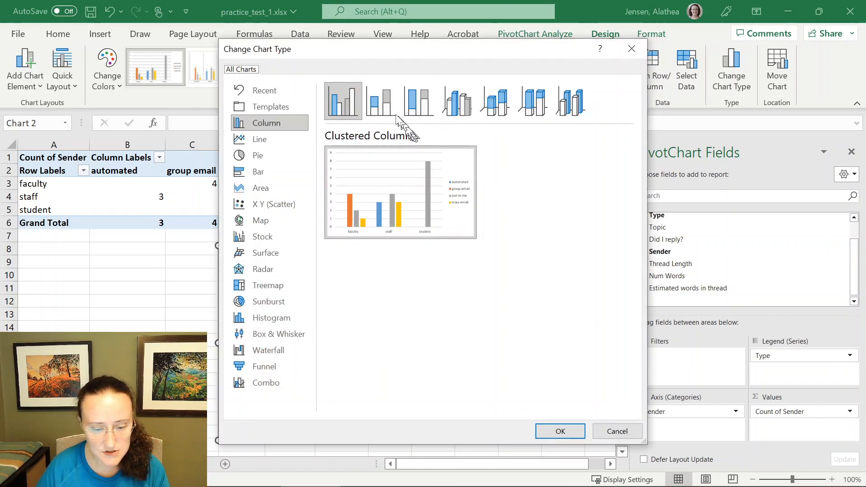
click(383, 107)
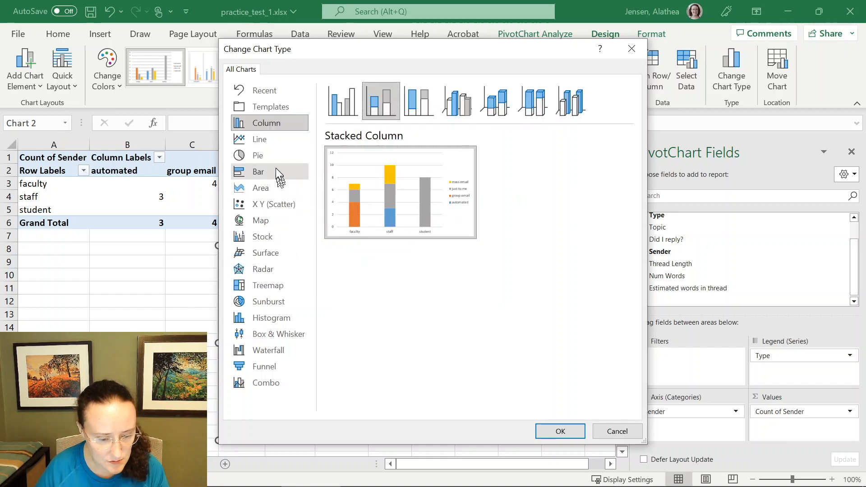
click(275, 171)
click(389, 111)
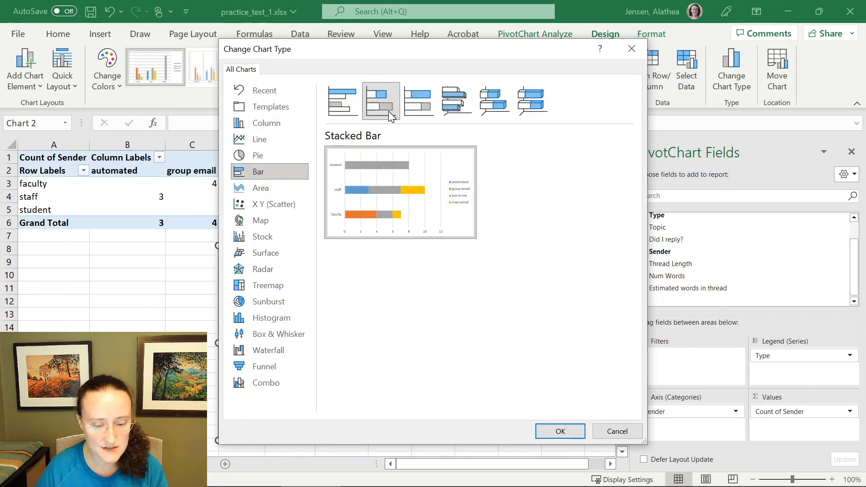
click(283, 152)
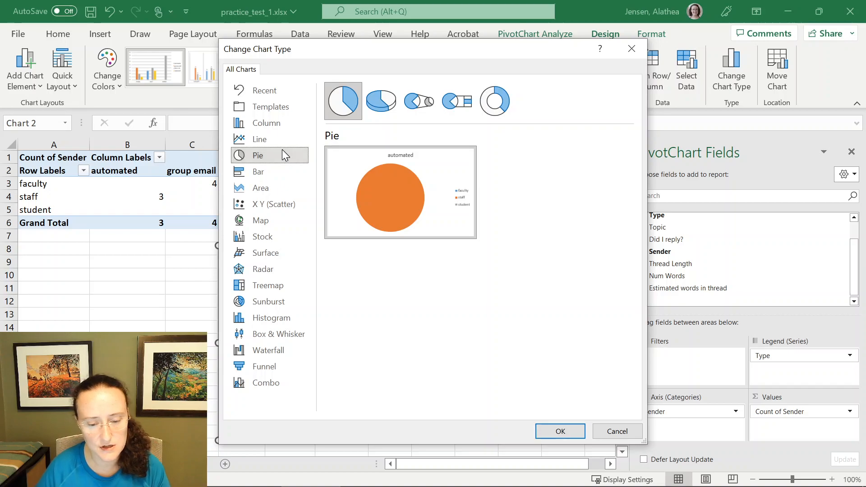
click(379, 101)
click(349, 99)
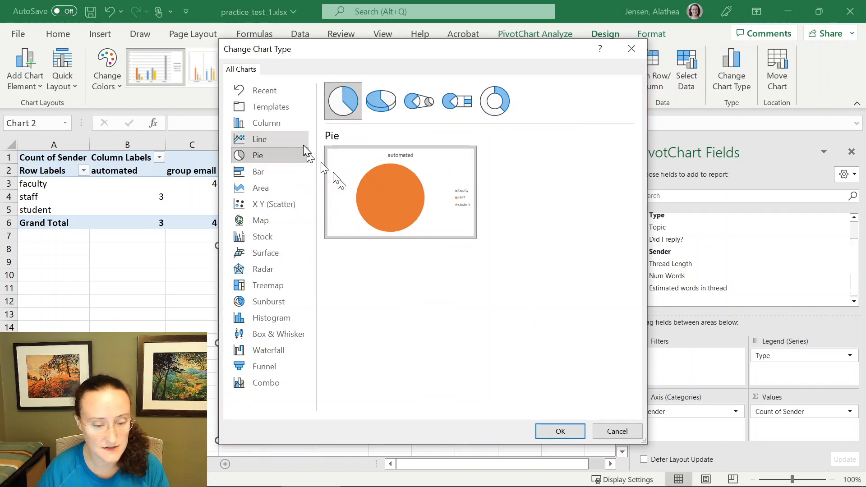
click(268, 120)
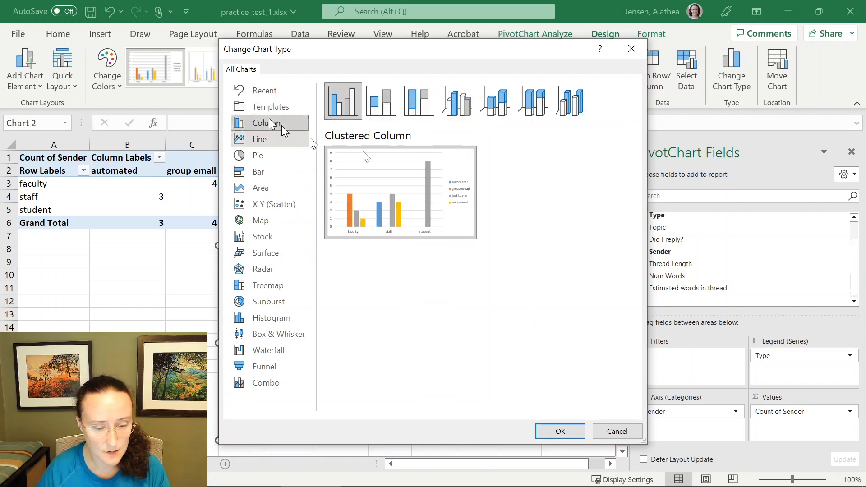
click(387, 102)
click(561, 431)
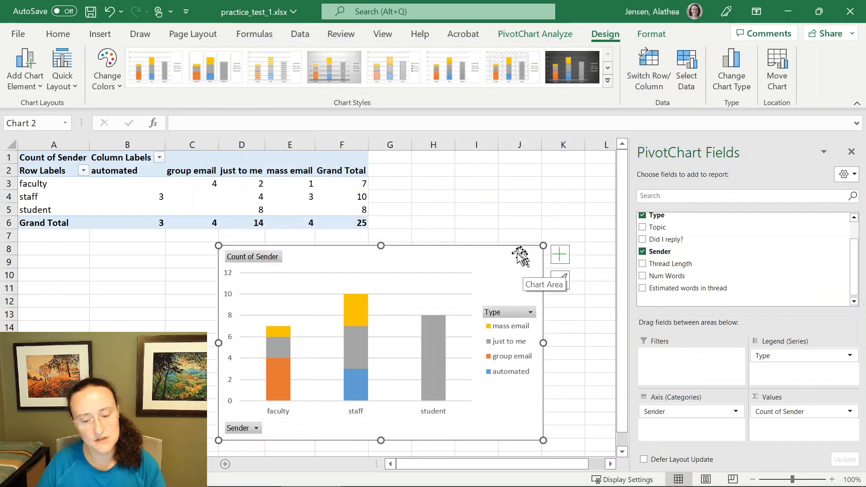
- Nudge the stacked column chart so it sits just below the PivotTable
mouse_move(511, 259)
mouse_down()
mouse_move(502, 249)
mouse_move(496, 257)
mouse_up()
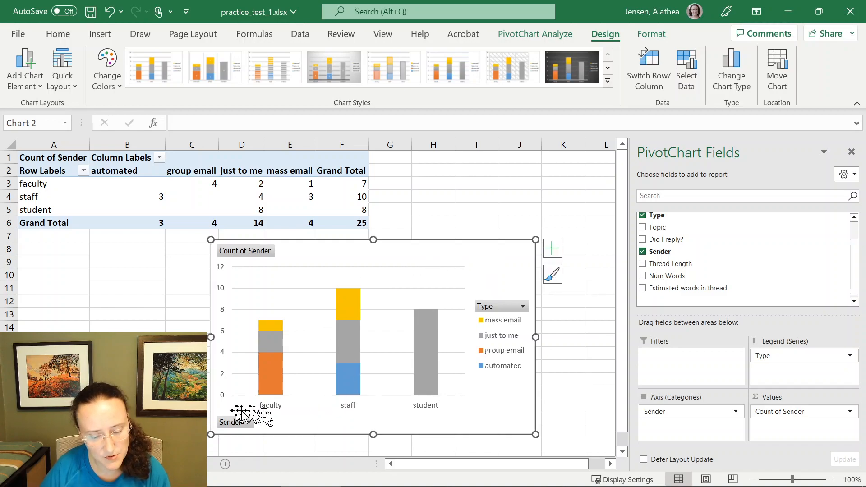
mouse_move(350, 319)
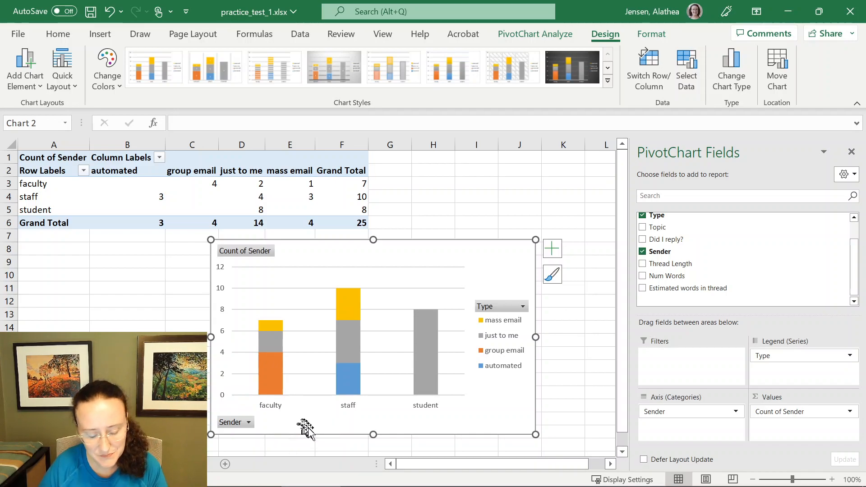
drag(315, 425, 310, 422)
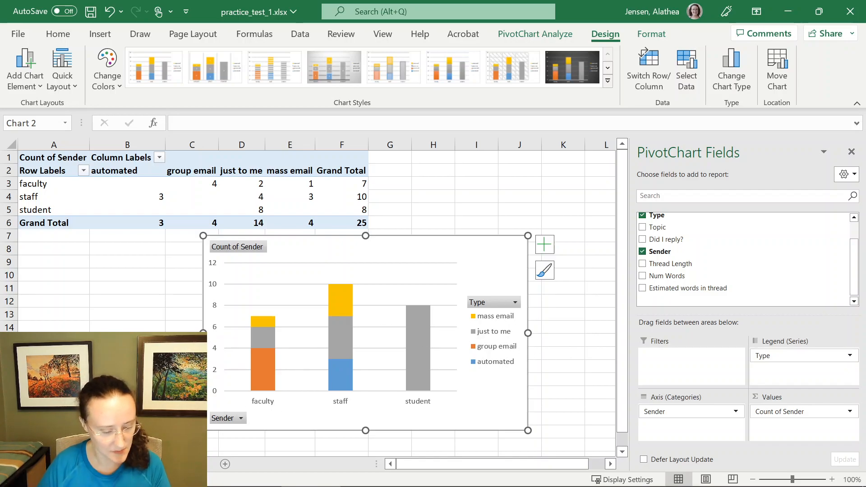
- Insert a histogram of the Thread Length column on the data worksheet
click(176, 464)
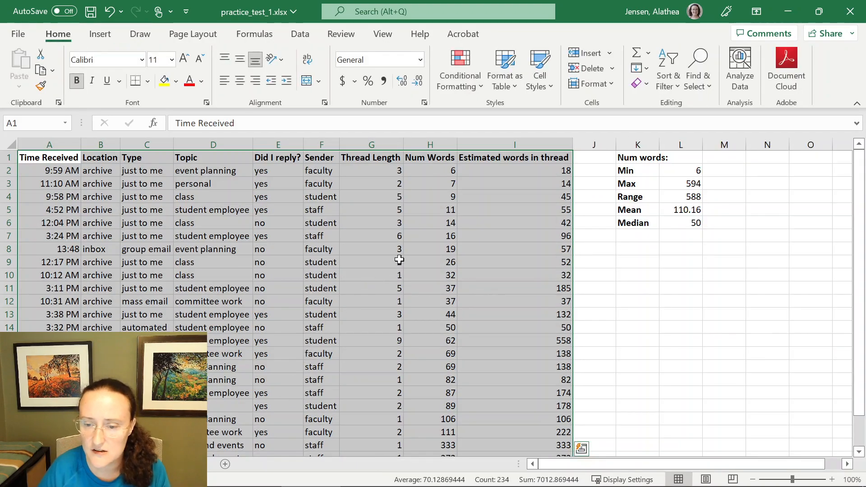
click(380, 145)
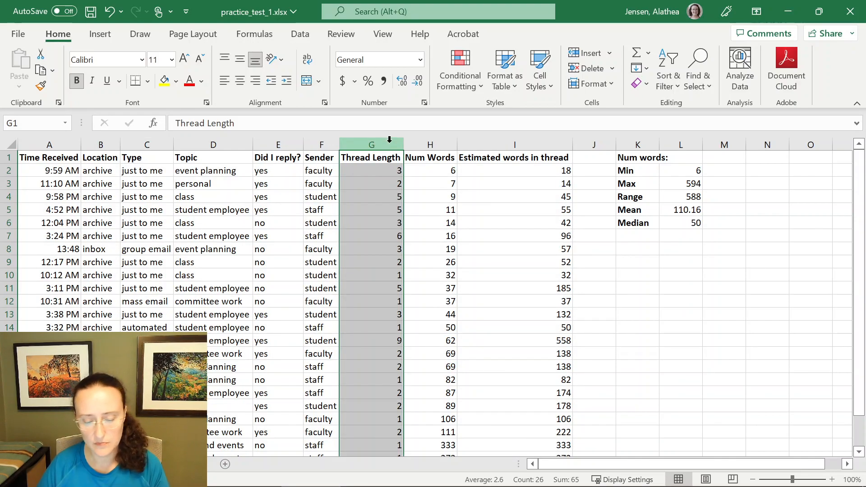
click(112, 31)
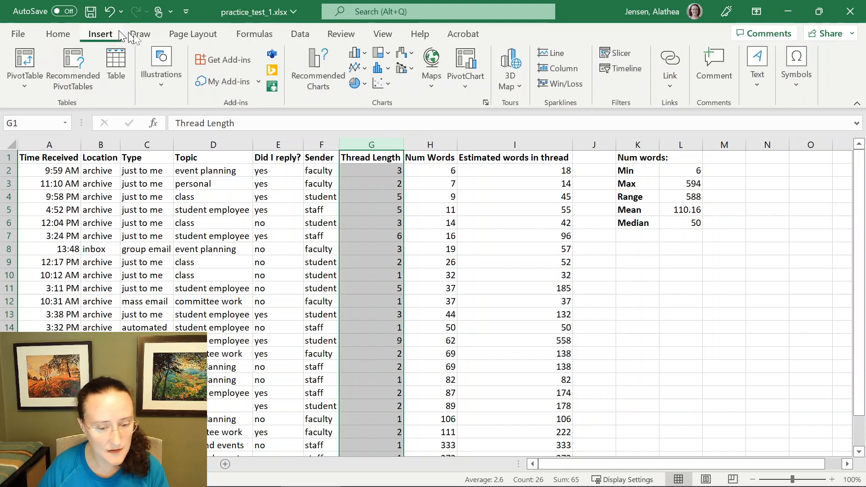
click(383, 70)
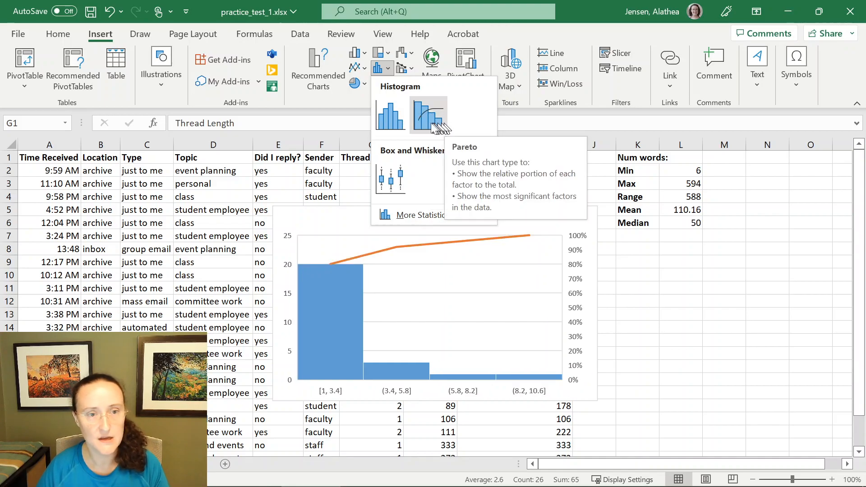
click(384, 120)
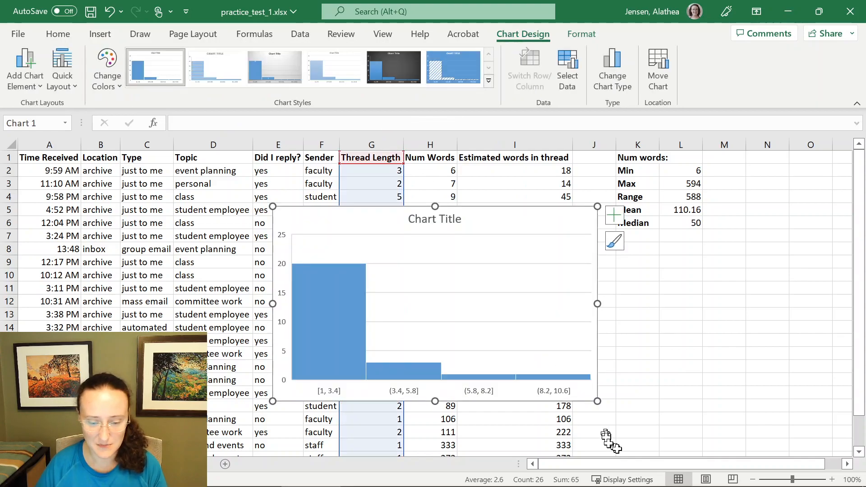
- Retitle the histogram as Thread Length
click(444, 220)
double_click(464, 219)
drag(464, 219, 437, 219)
click(430, 220)
double_click(428, 219)
key(BackSpace)
key(BackSpace)
key(BackSpace)
key(BackSpace)
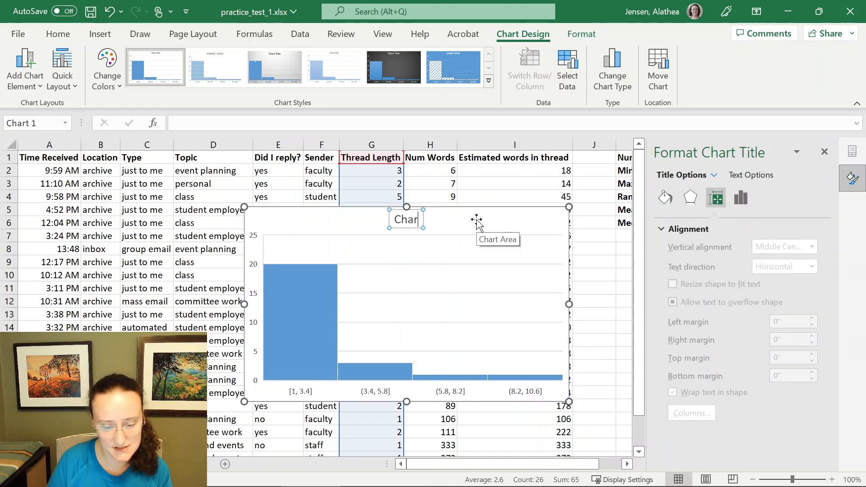
key(BackSpace)
key(BackSpace)
key(BackSpace)
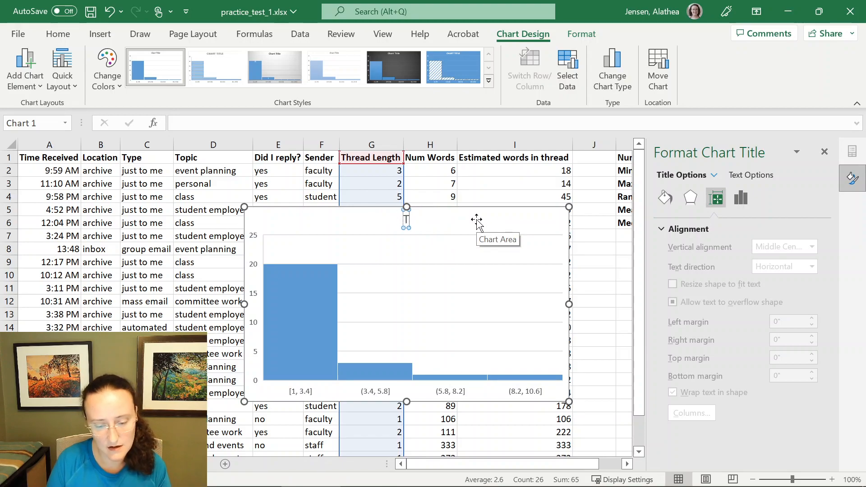
text(Thread Length)
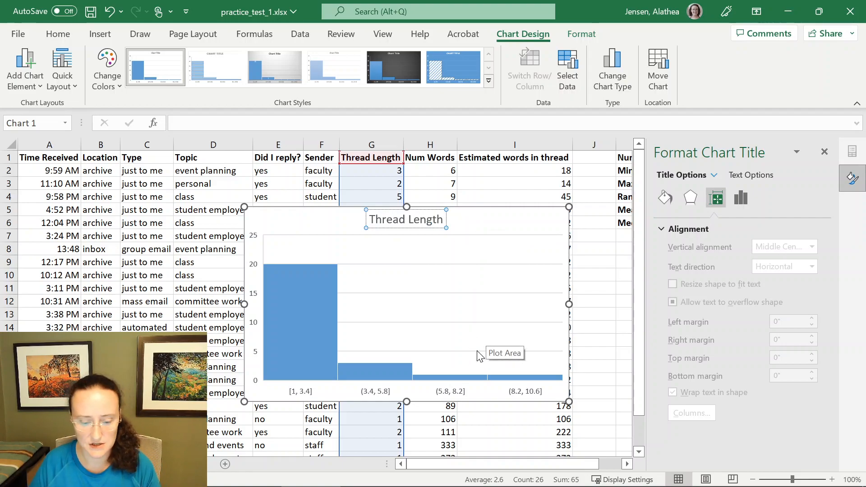
- Format the histogram's horizontal axis to use bins by a bin width of 2.0
click(462, 393)
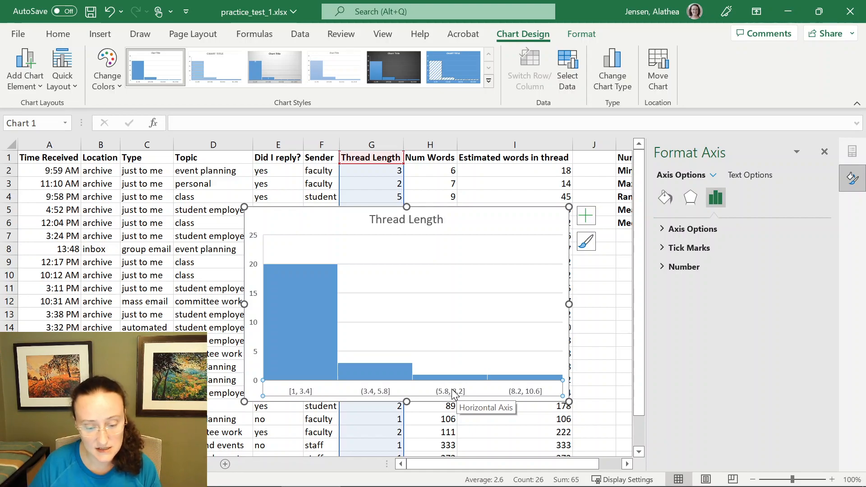
right_click(454, 393)
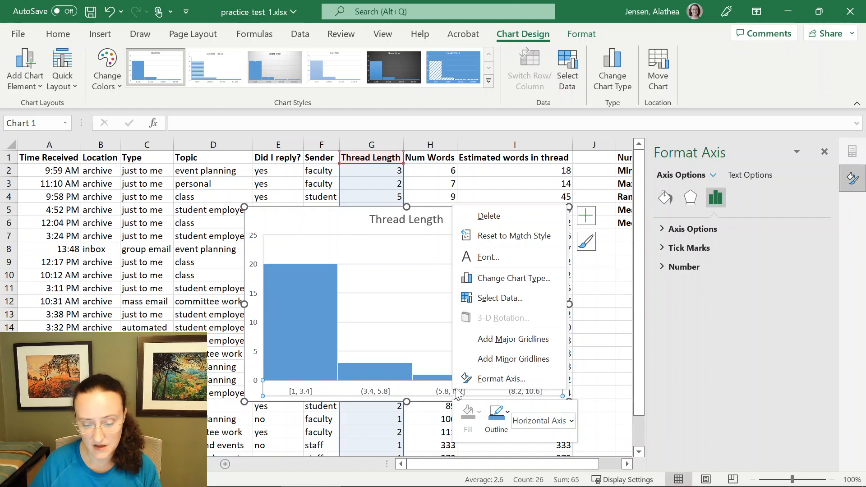
click(478, 379)
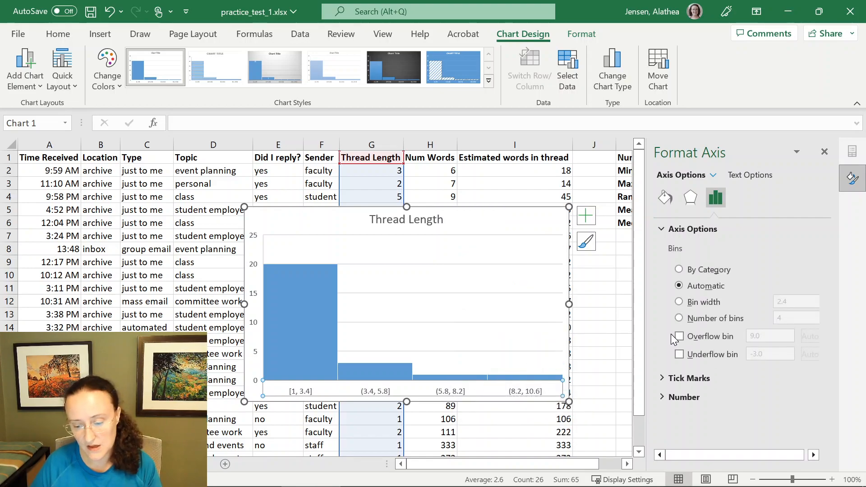
click(716, 306)
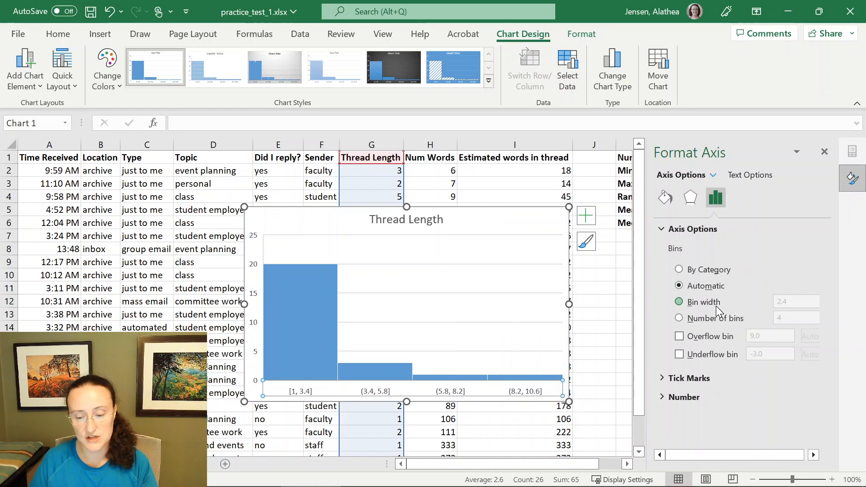
click(701, 316)
click(707, 301)
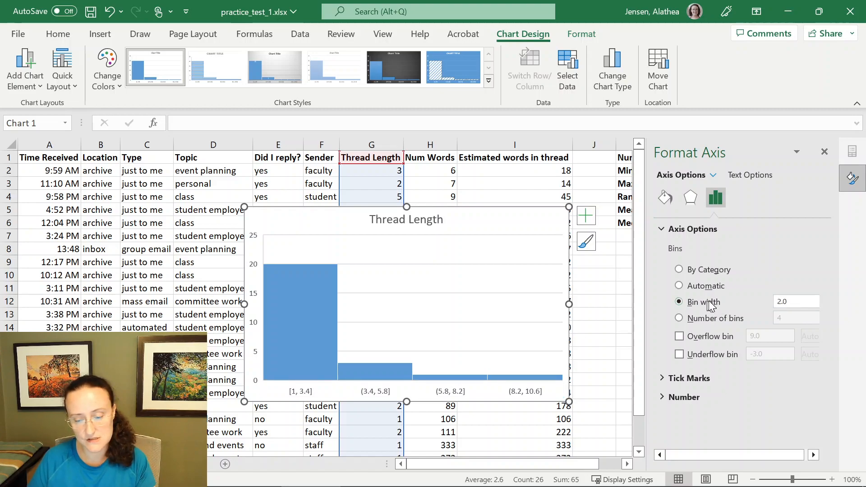
click(798, 302)
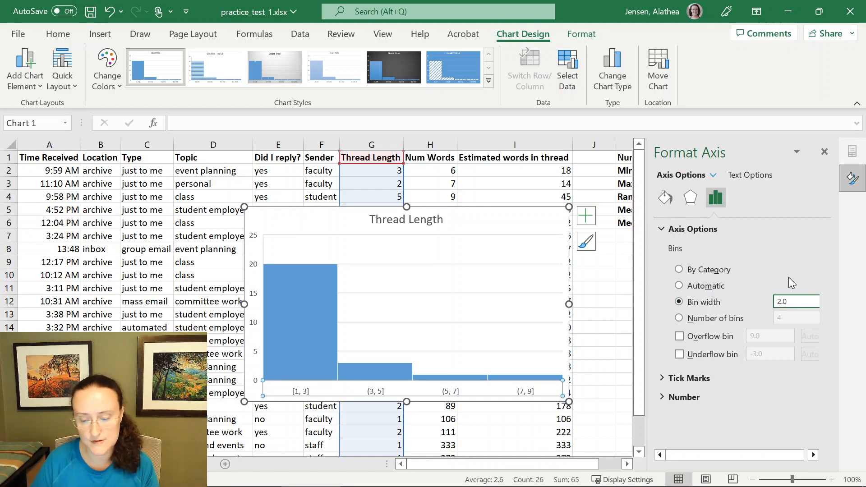
- Set the histogram's horizontal axis to 6 bins
click(736, 319)
key(Tab)
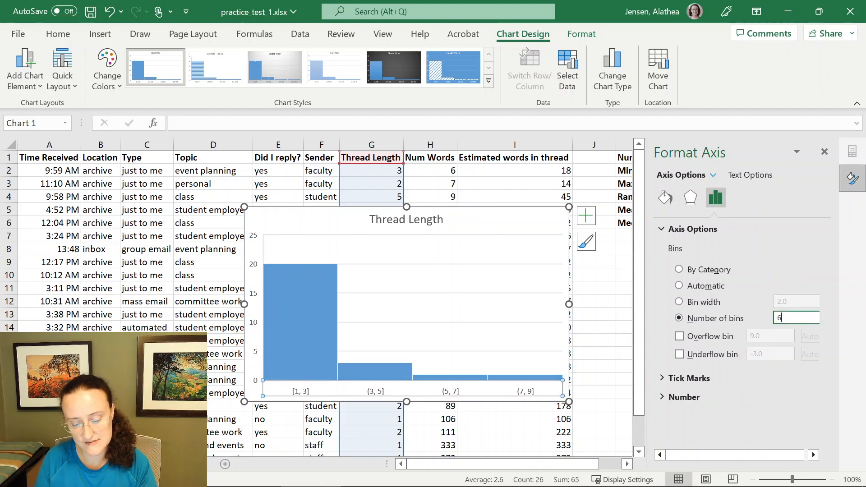
text(6)
key(Return)
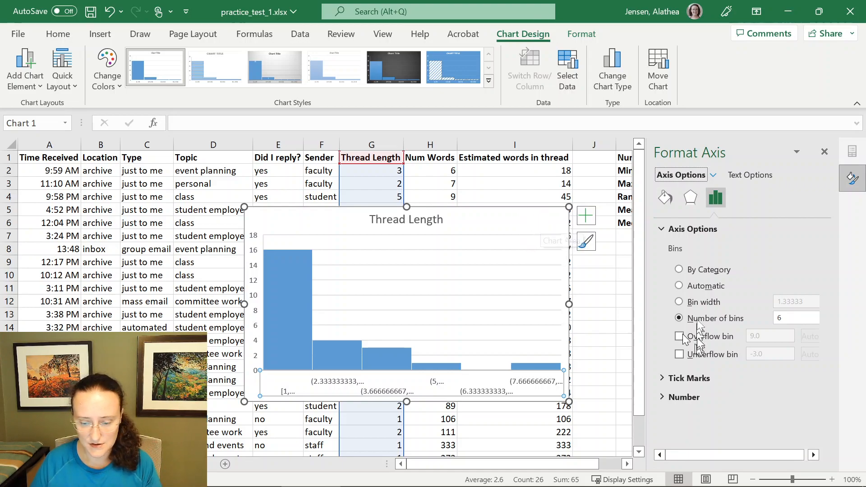
- Switch the histogram's binning back to Automatic and move the histogram toward the left of the sheet
click(705, 286)
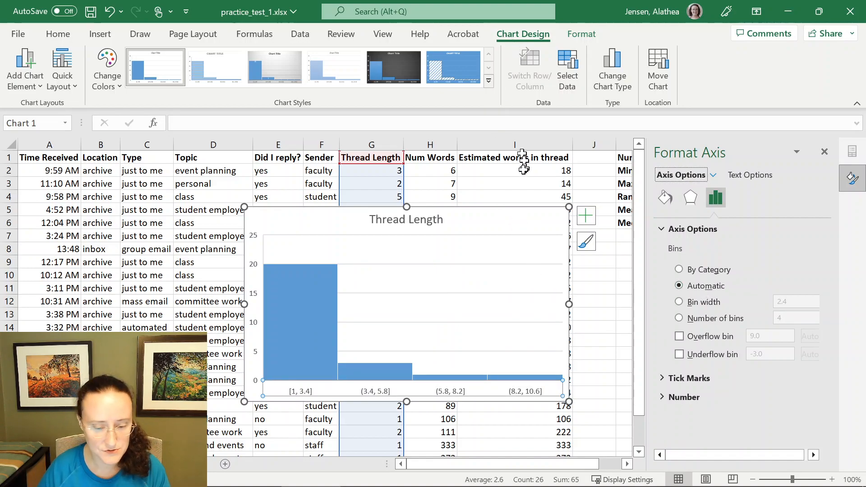
click(512, 225)
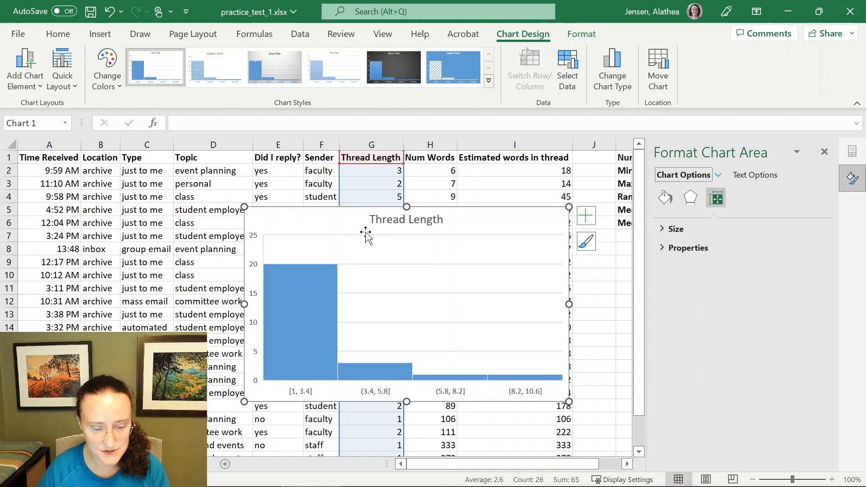
mouse_move(493, 212)
mouse_down()
mouse_move(356, 241)
mouse_move(295, 245)
mouse_move(277, 228)
mouse_move(286, 234)
mouse_up()
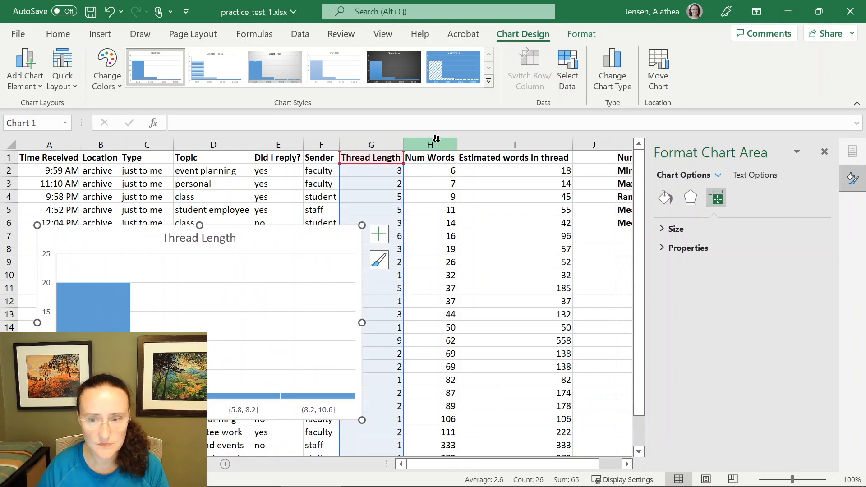
click(379, 147)
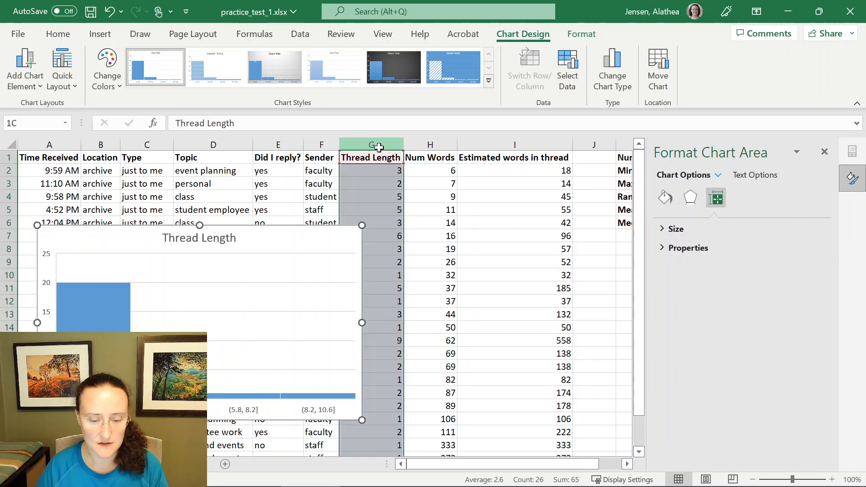
drag(386, 146, 424, 147)
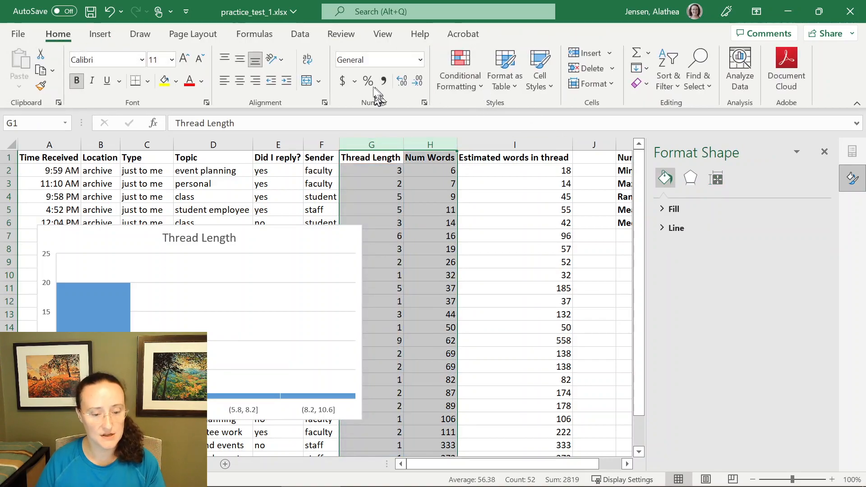
click(100, 34)
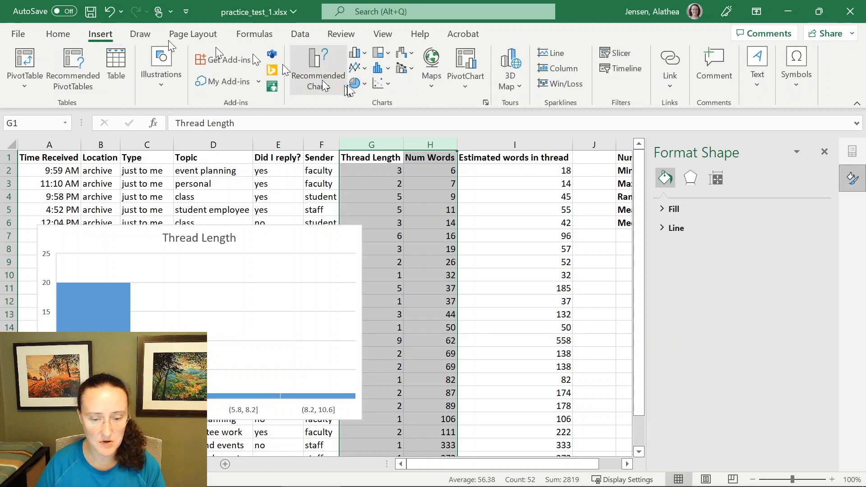
click(383, 86)
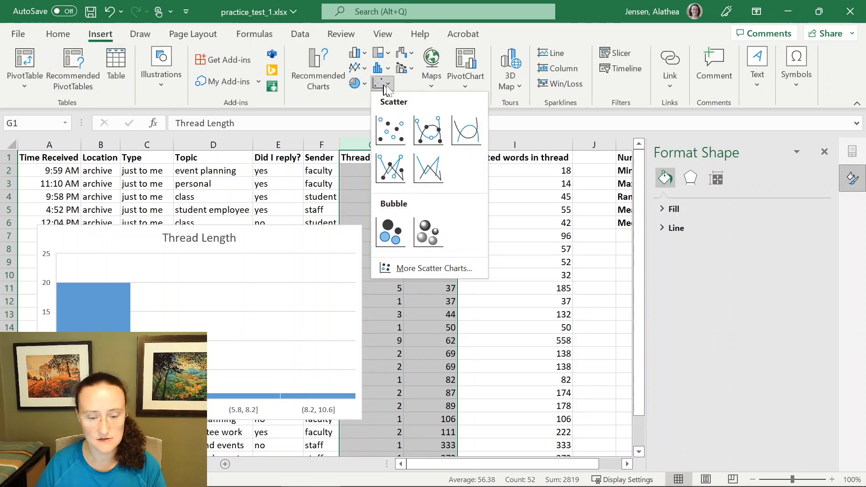
click(391, 132)
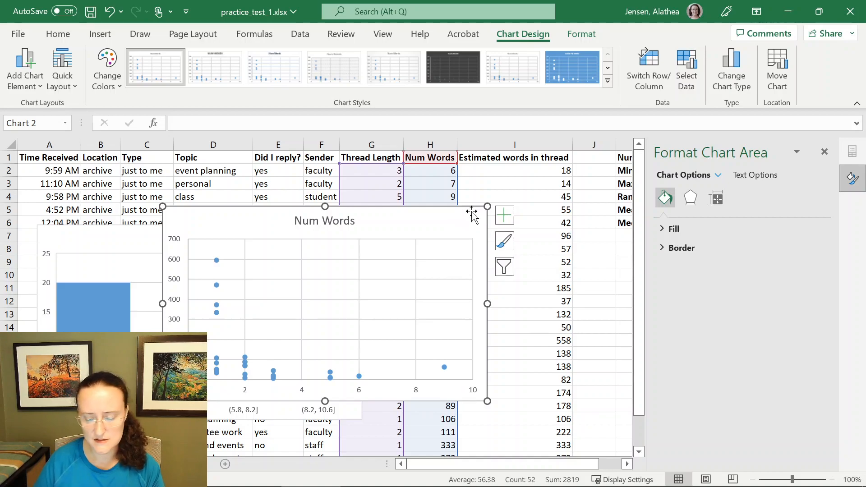
key(Delete)
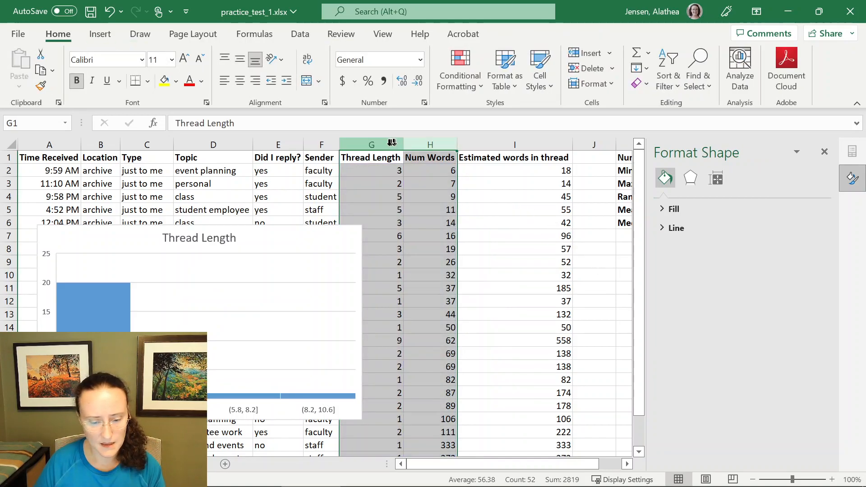
click(389, 144)
ctrl+click(437, 143)
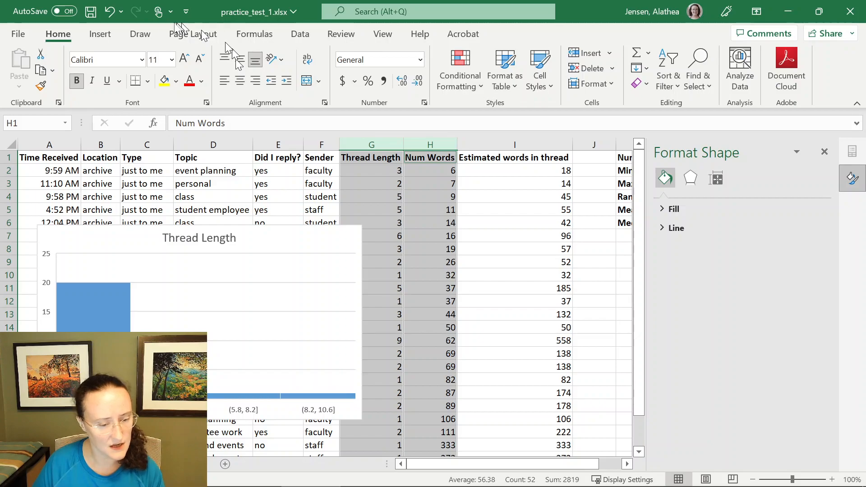
click(100, 33)
click(382, 84)
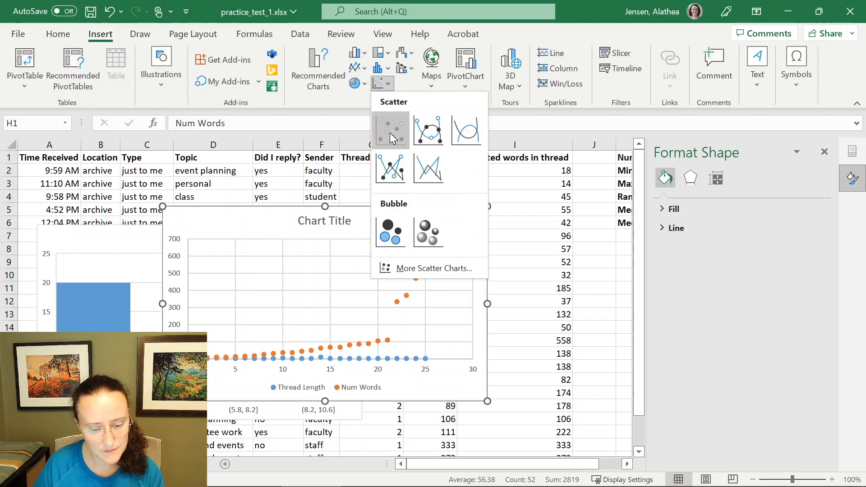
click(390, 130)
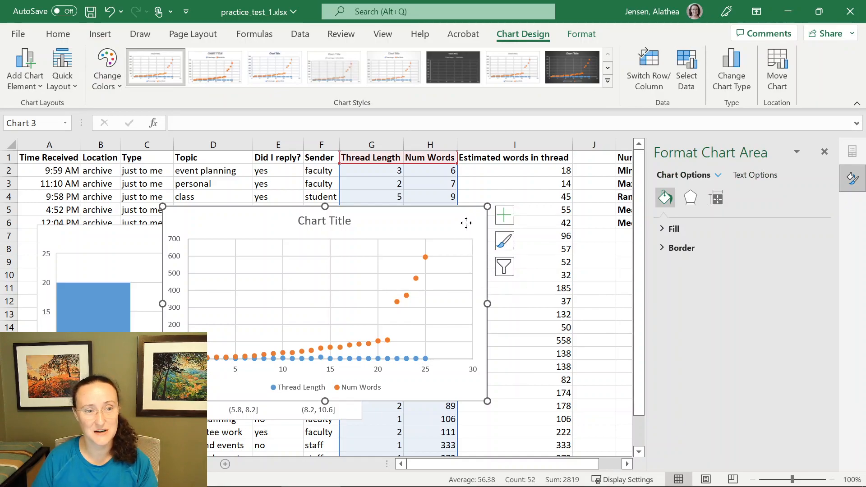
key(Delete)
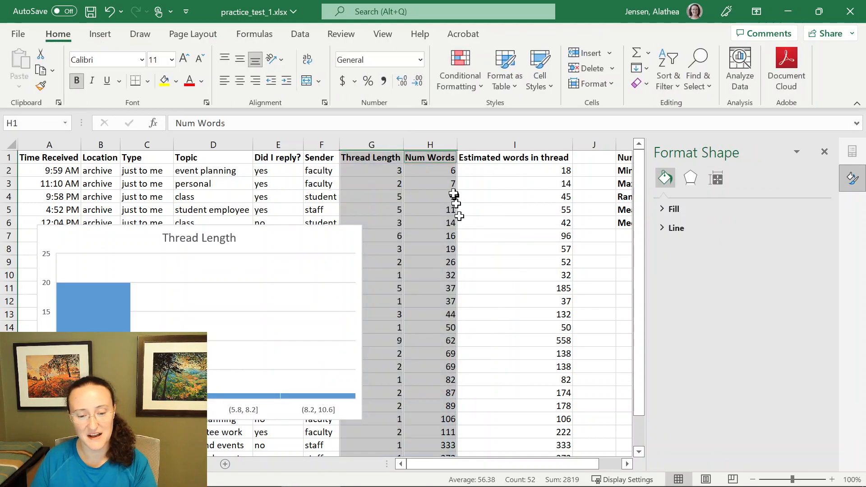
- Insert a scatter chart of the Thread Length and Num Words columns and move it beside the data
click(381, 144)
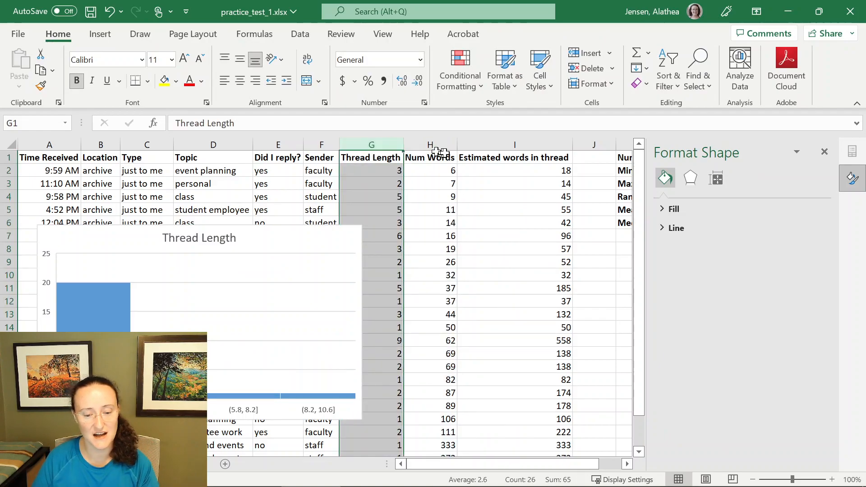
ctrl+click(447, 156)
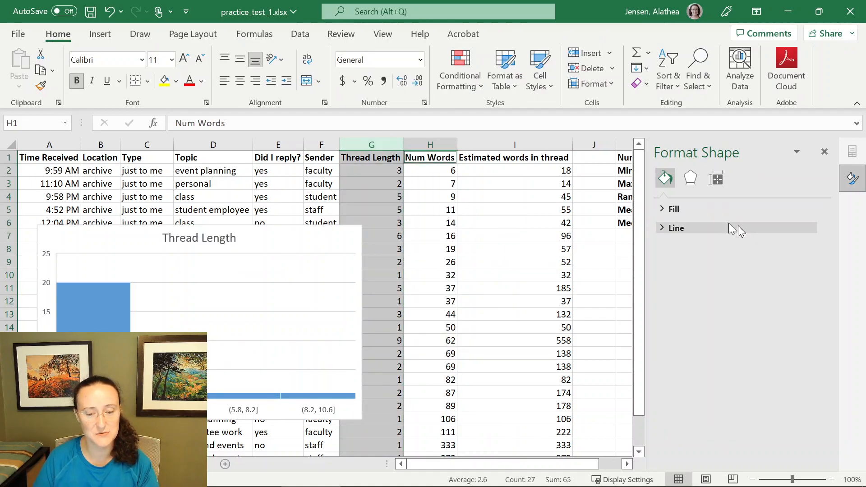
ctrl+click(439, 135)
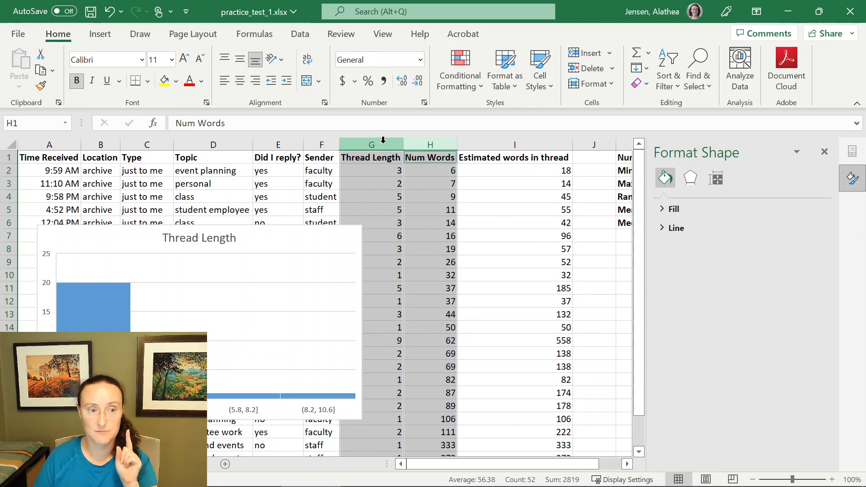
drag(383, 140, 414, 144)
click(100, 33)
click(381, 83)
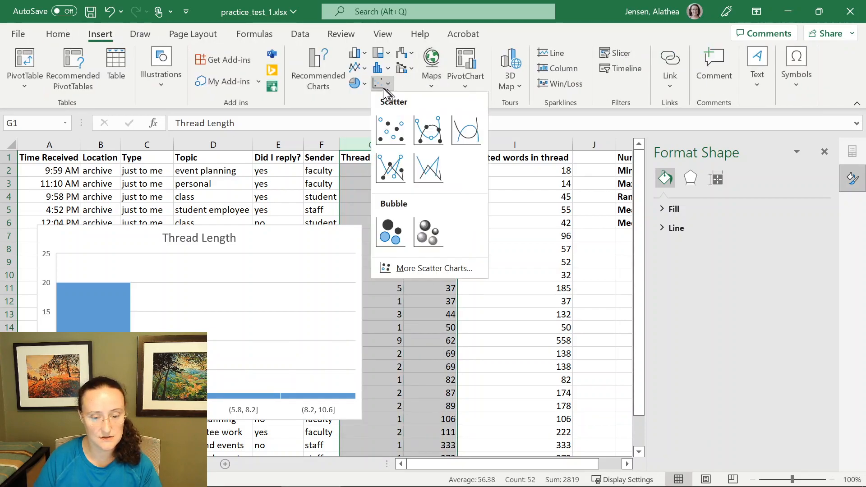
click(405, 136)
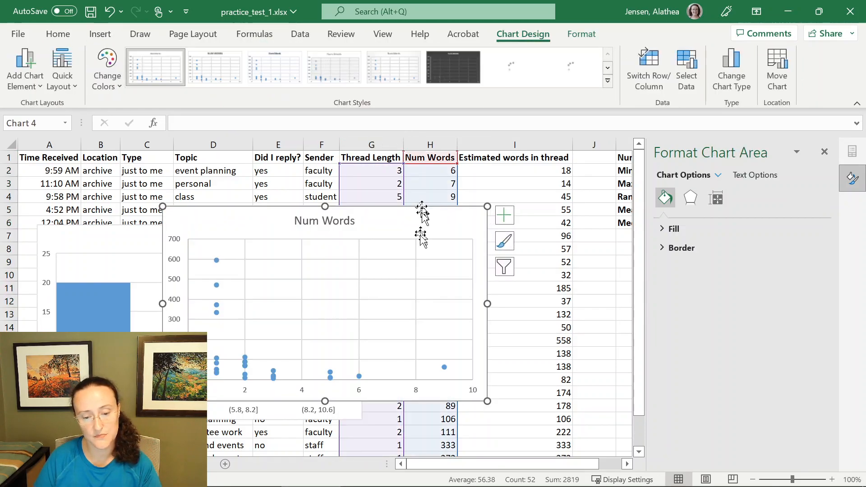
drag(428, 220, 545, 203)
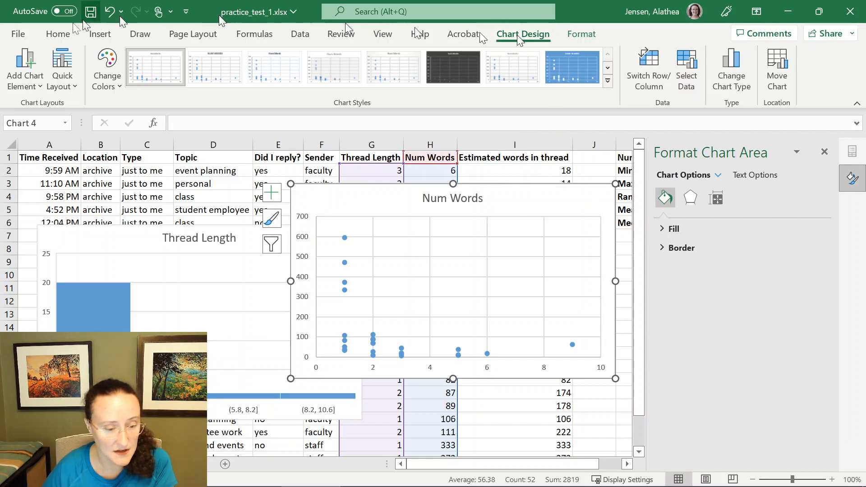
- Add primary horizontal and vertical axis titles to the scatter chart
click(31, 77)
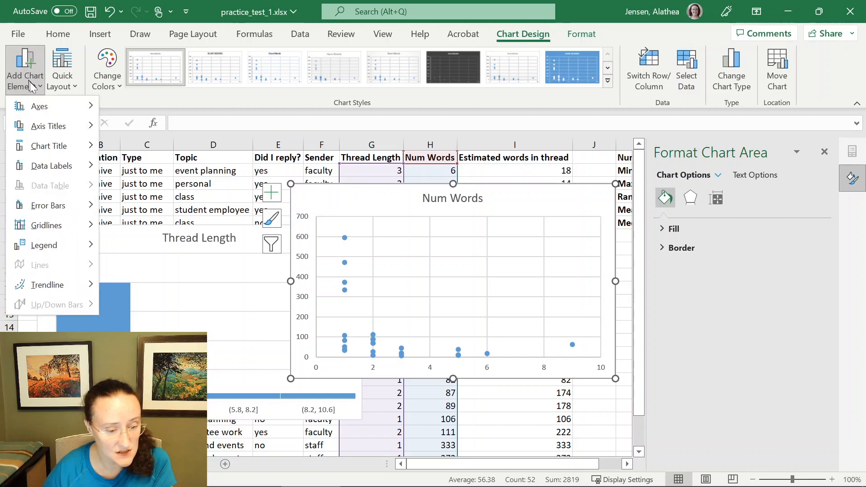
mouse_move(49, 129)
click(139, 144)
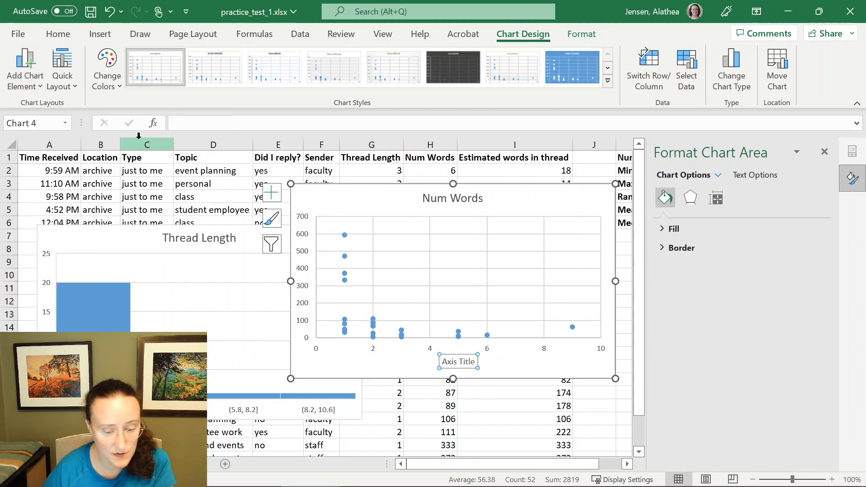
click(12, 85)
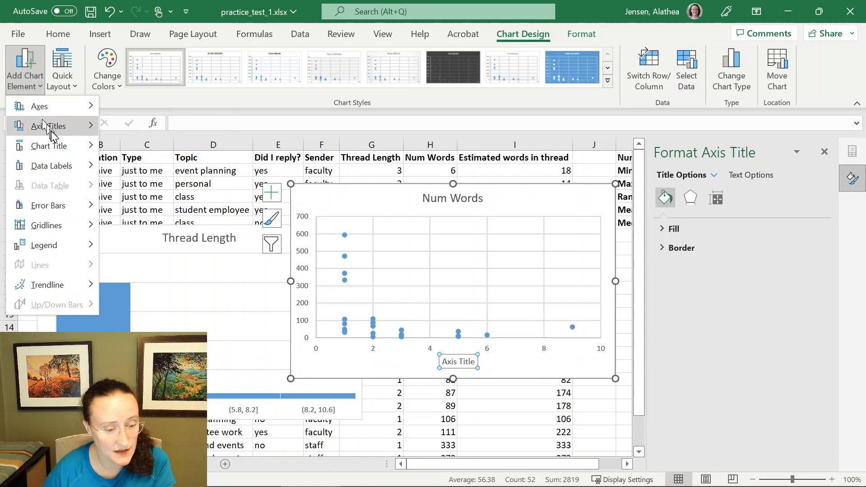
mouse_move(50, 127)
click(171, 163)
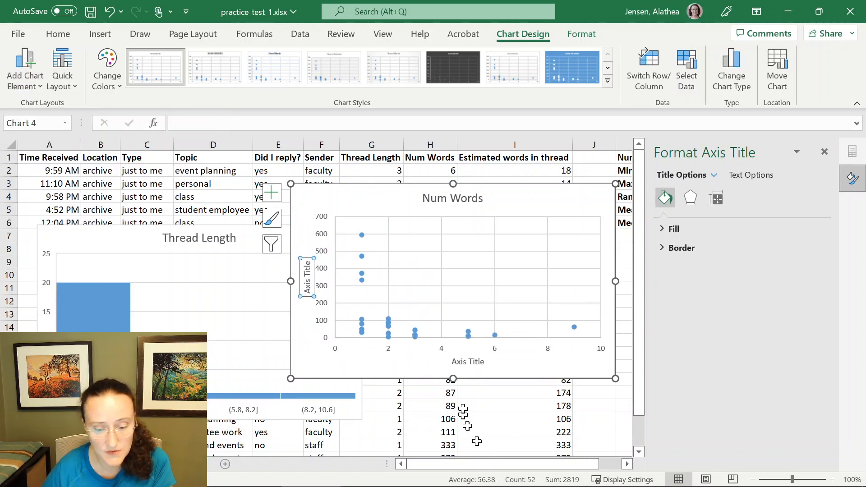
- Rename the scatter chart's horizontal axis title to Thread Length
click(459, 365)
double_click(473, 363)
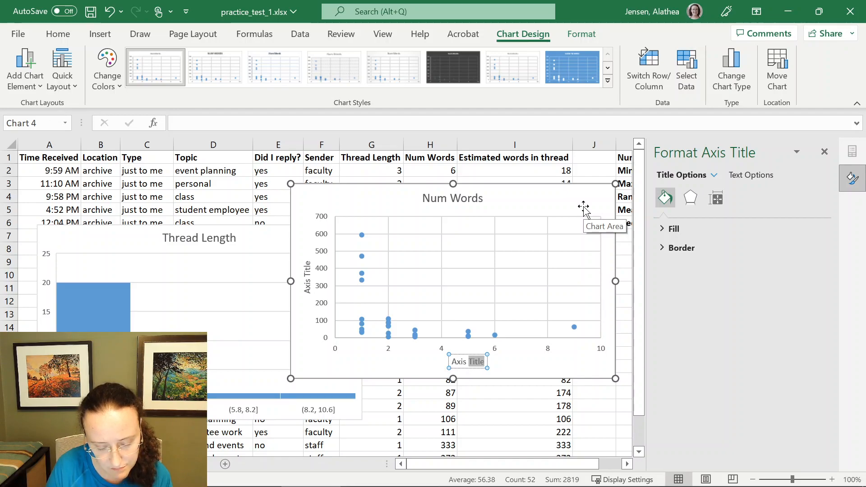
key(BackSpace)
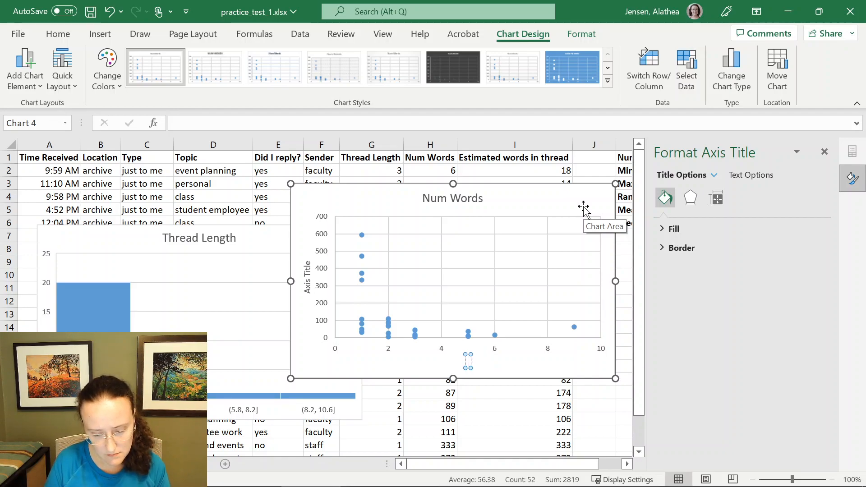
text(Thread Length)
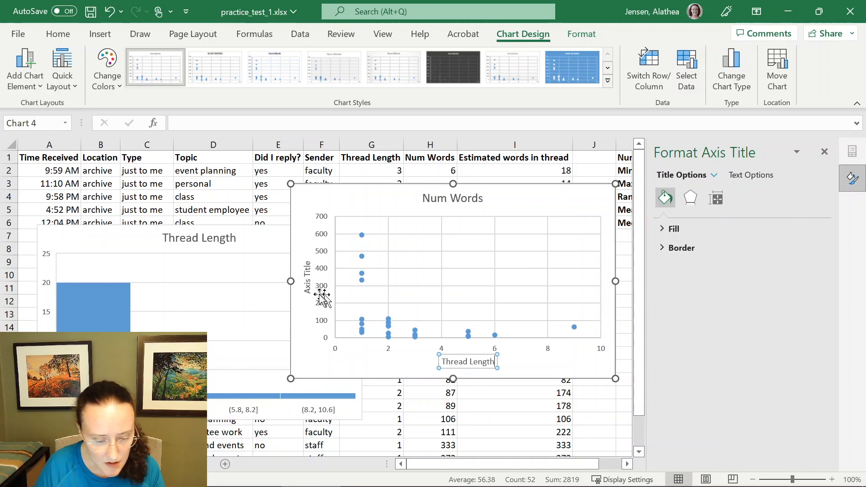
- Rename the scatter chart's vertical axis title to Num Words
click(308, 283)
double_click(312, 270)
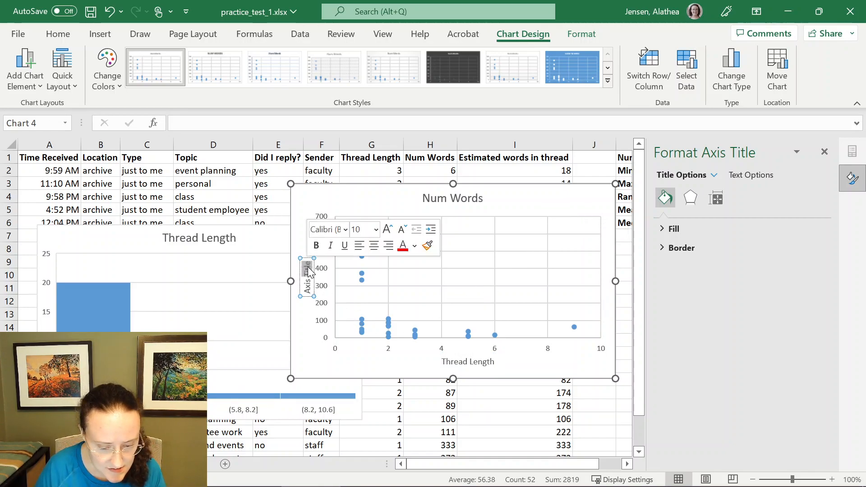
key(BackSpace)
key(BackSpace)
key(BackSpace)
key(BackSpace)
key(BackSpace)
key(BackSpace)
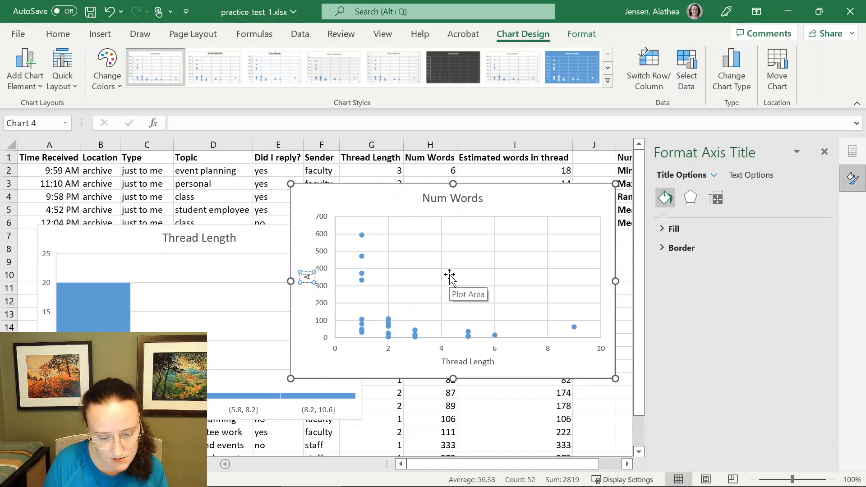
text(M)
key(BackSpace)
text(Num Words)
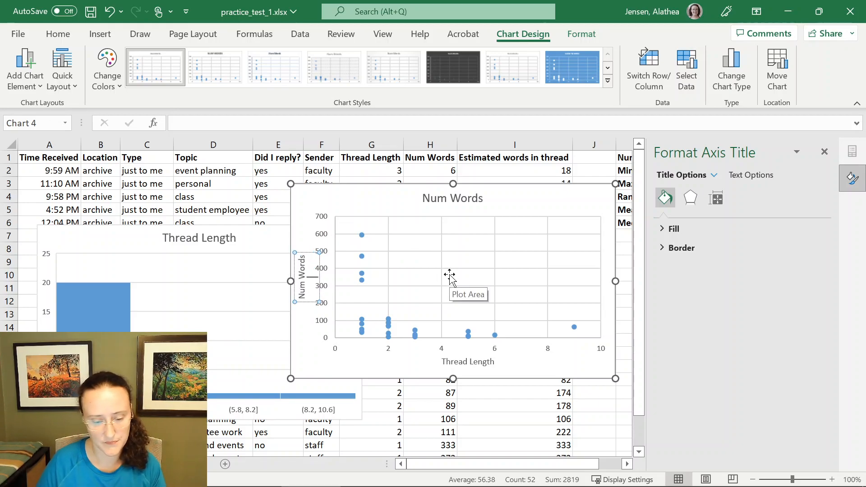
- Delete the scatter chart's title and move the chart down below the histogram
click(455, 196)
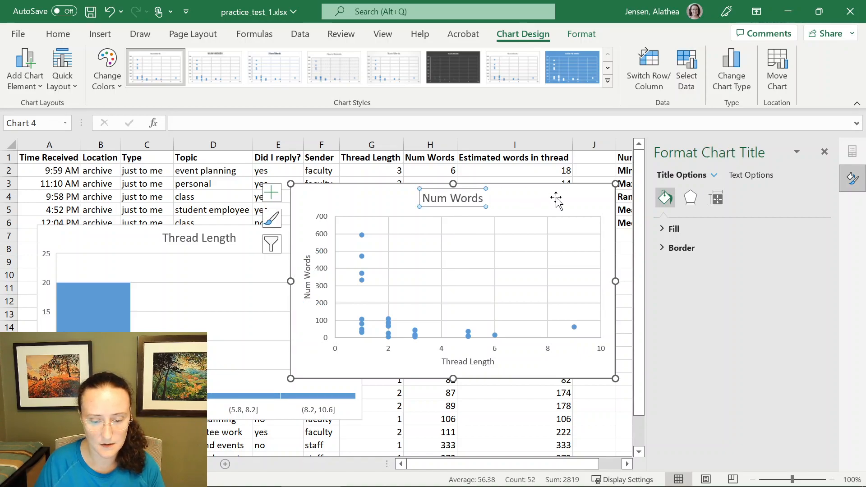
key(Delete)
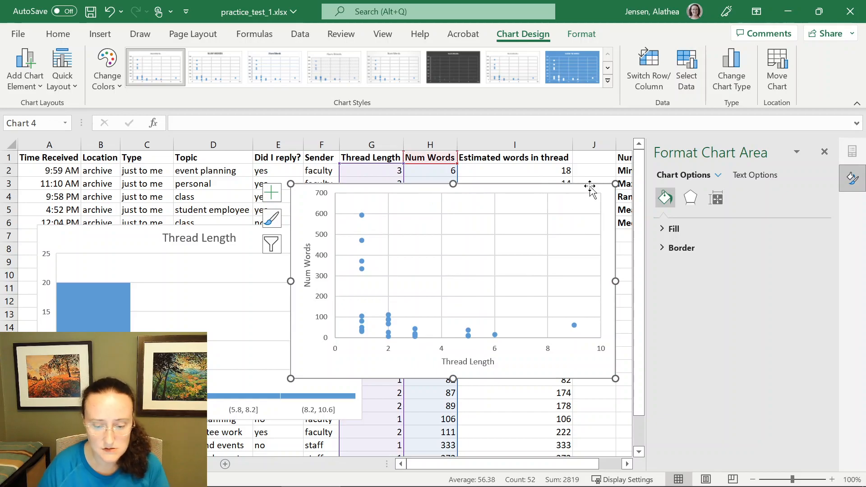
drag(591, 188, 578, 194)
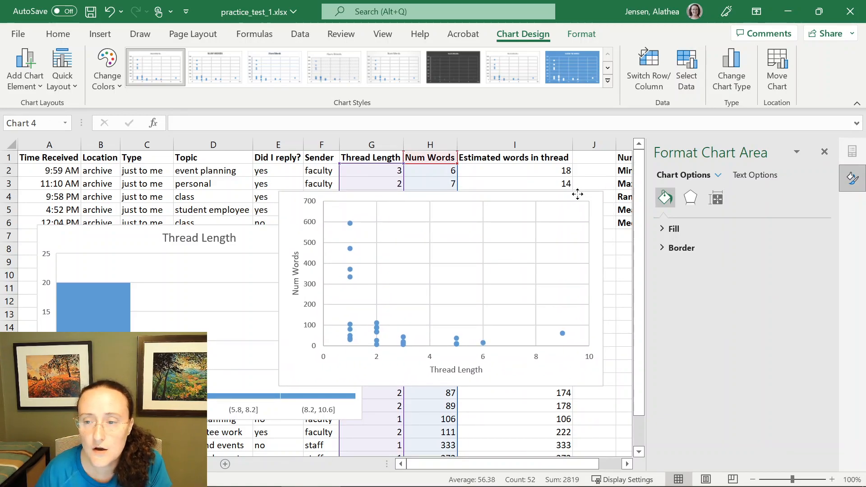
drag(578, 194, 334, 427)
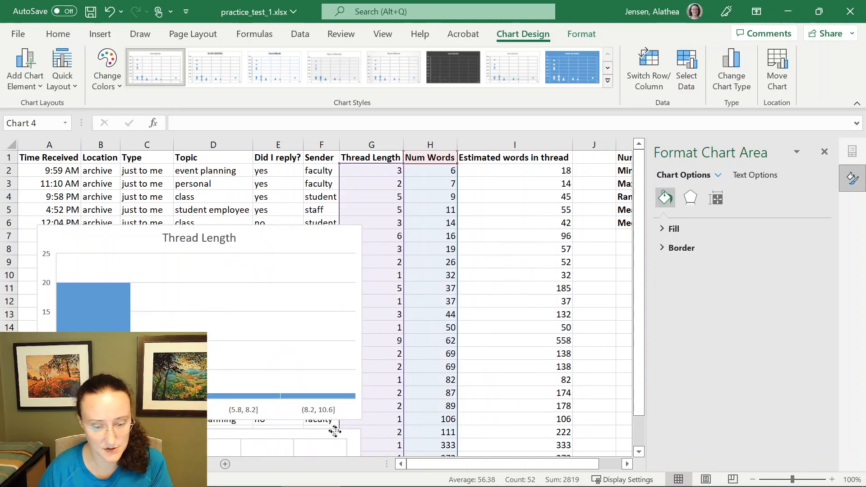
- Deselect the chart and close the Format Shape pane
click(597, 267)
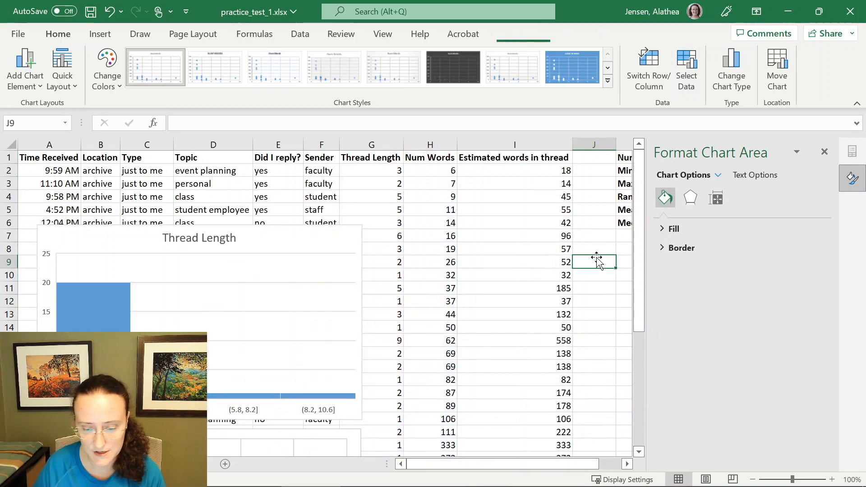
click(829, 149)
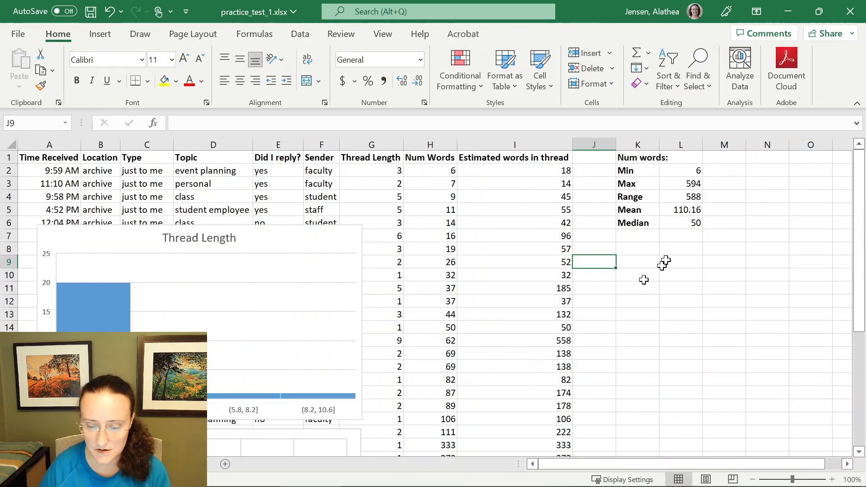
- Label cell K8 as 25th percentile of num words below the Num words statistics
click(646, 259)
click(645, 247)
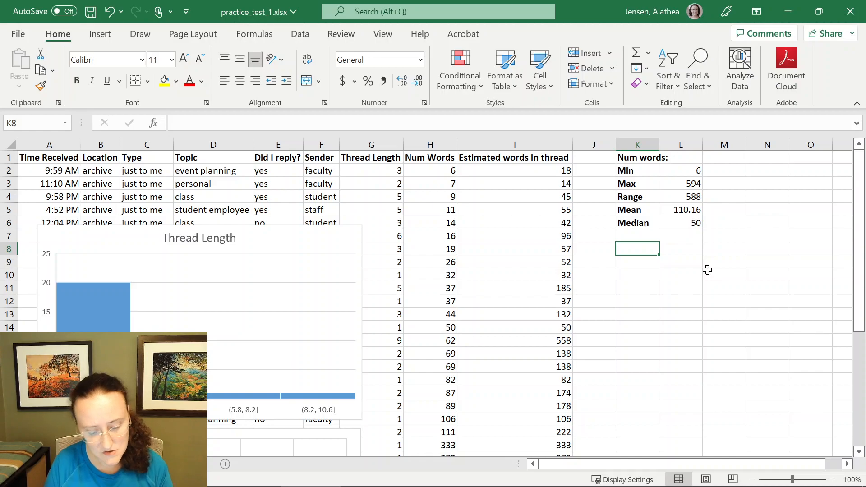
text(25th )
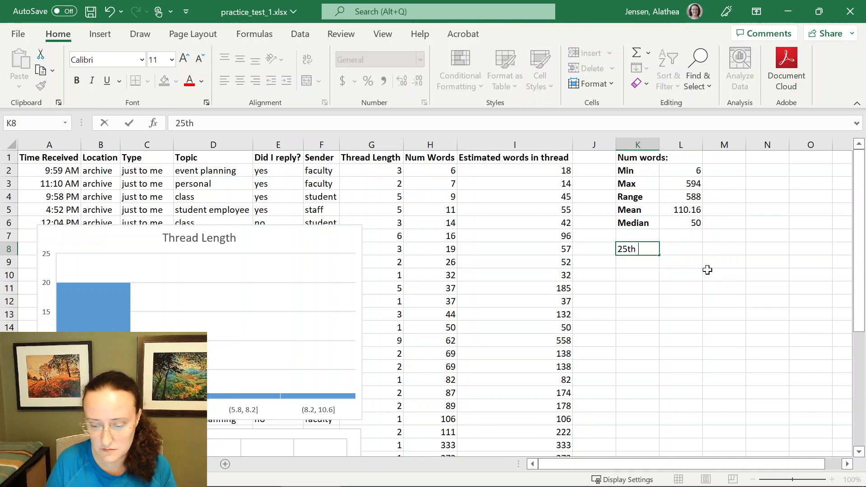
text(percentile of )
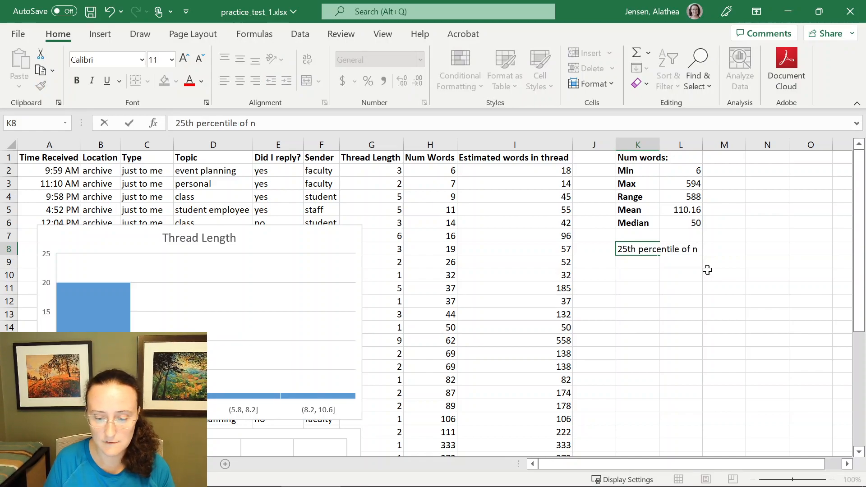
text(num words)
key(Return)
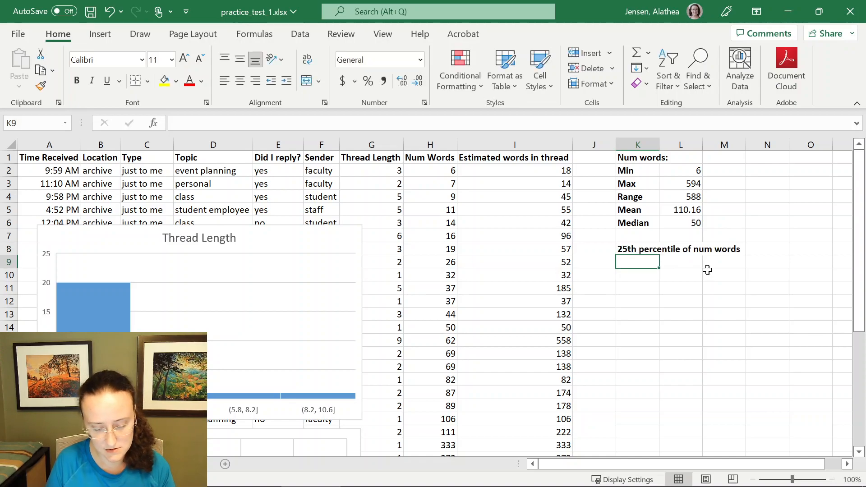
- Label cell K9 as 75th percentile of num words
text(75th percentile of num words)
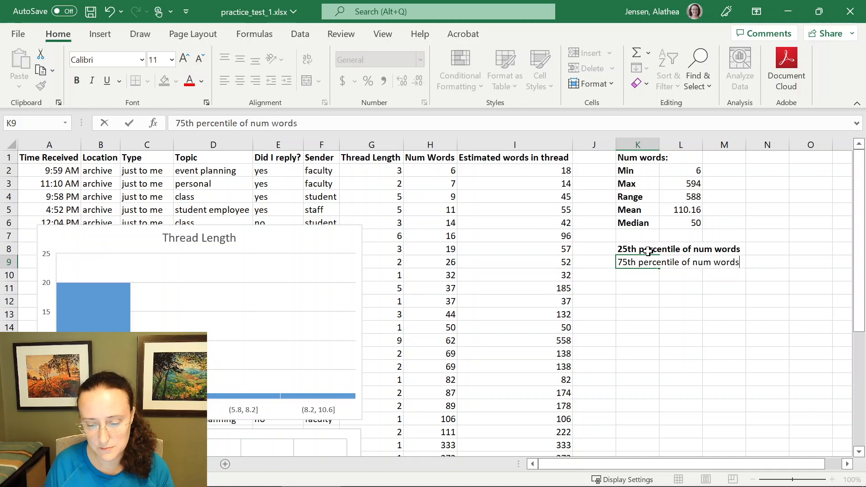
click(649, 250)
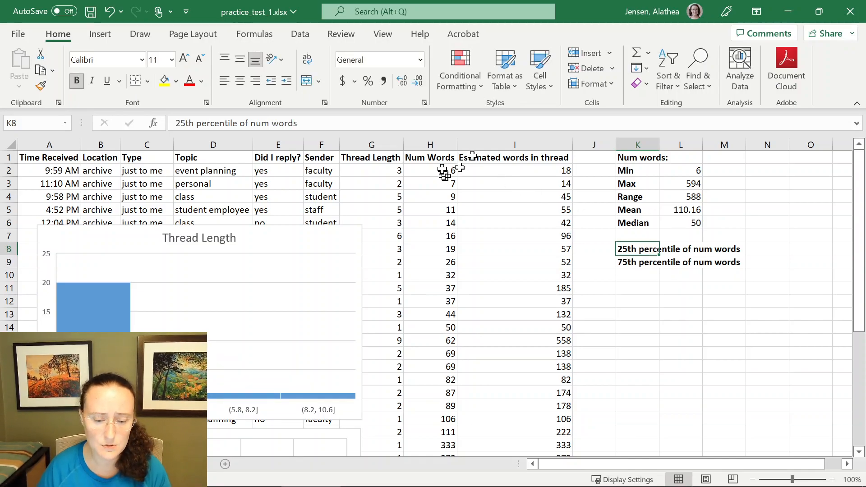
- Examine the Num Words values in column H
drag(446, 158, 446, 404)
scroll(586, 347, up, 2)
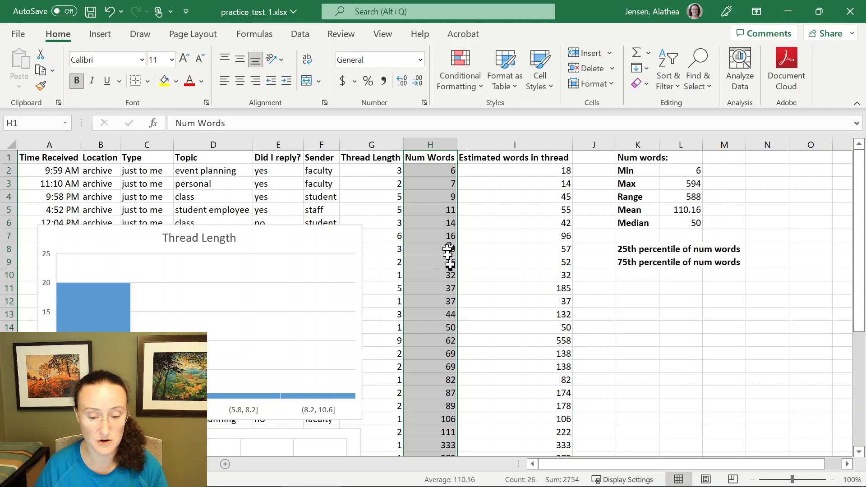
click(448, 234)
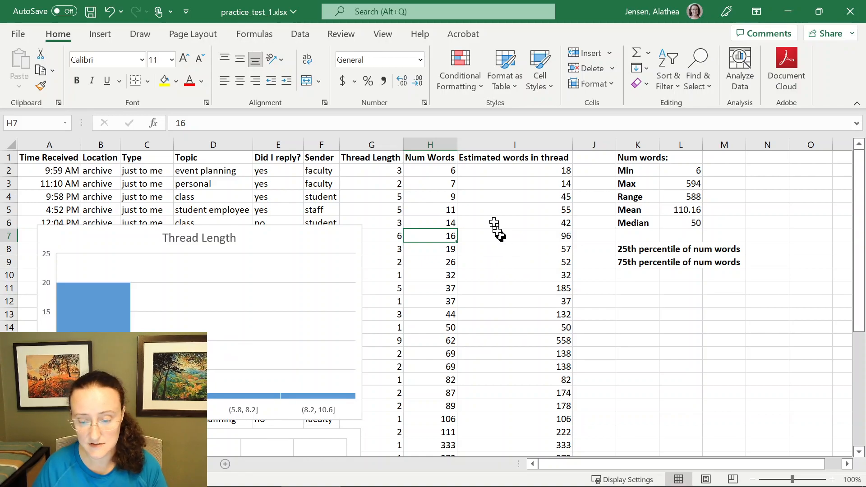
scroll(451, 244, down, 1)
scroll(450, 243, up, 1)
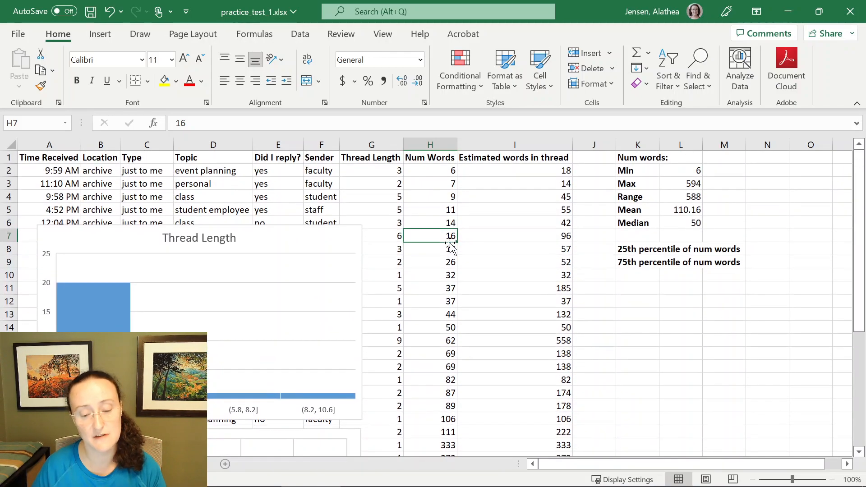
scroll(451, 243, down, 1)
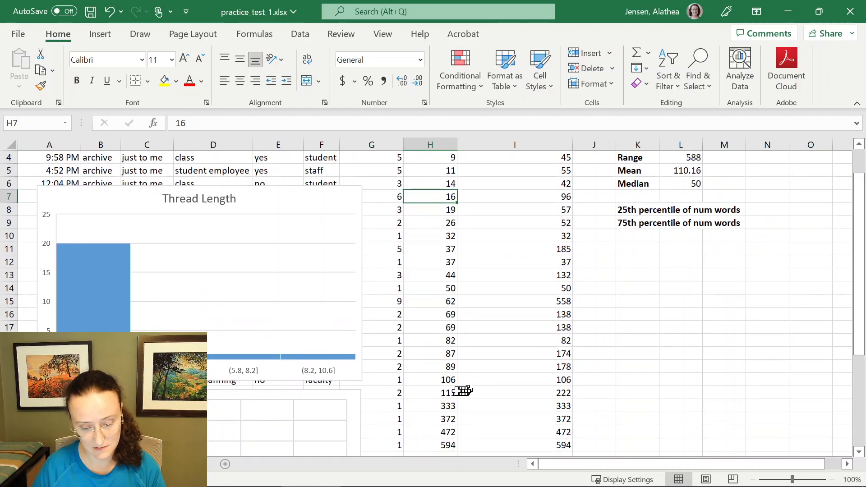
click(451, 379)
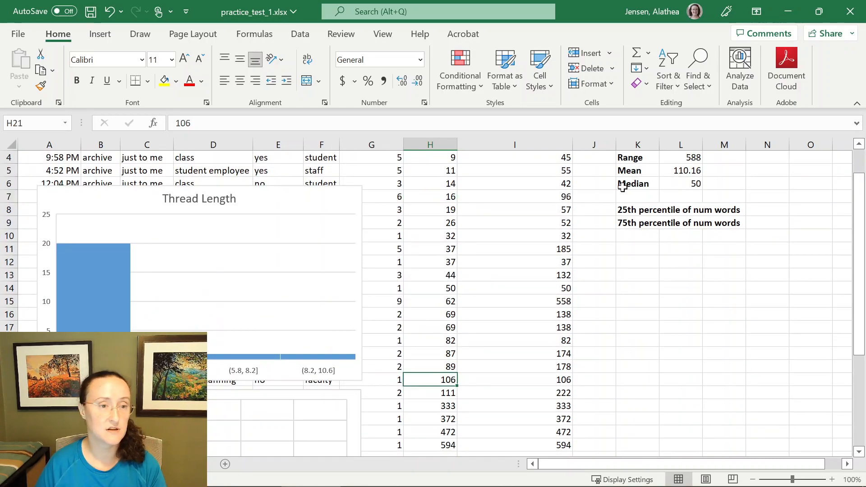
scroll(668, 201, up, 1)
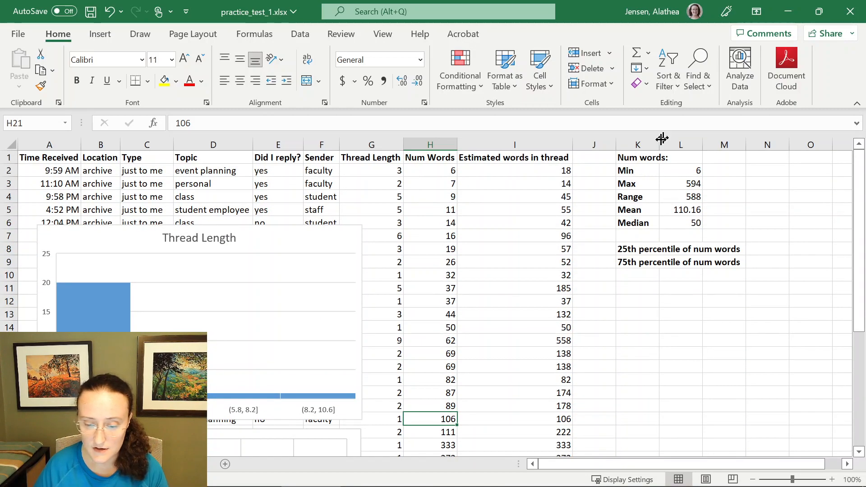
- Autofit column K's width to fit the percentile labels
double_click(660, 140)
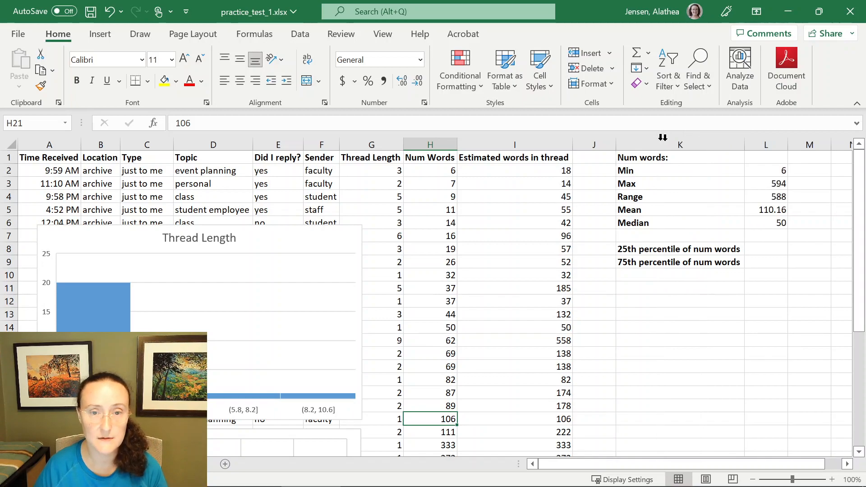
click(774, 249)
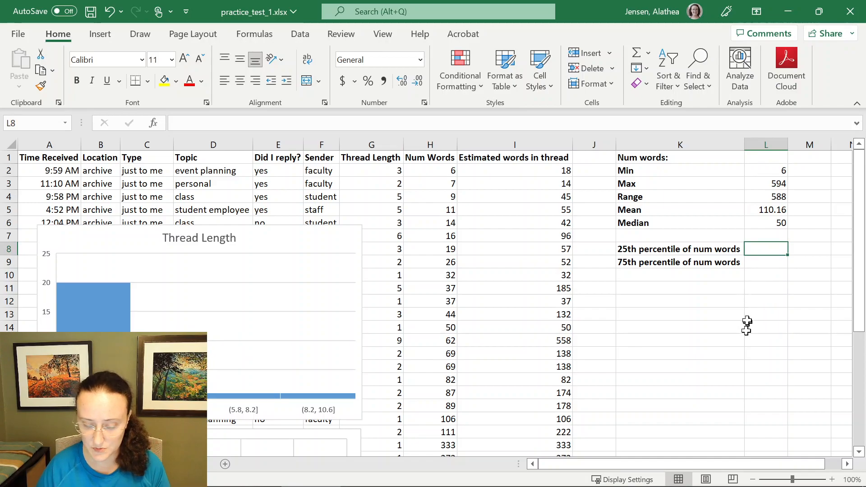
- Start a PERCENTILE.EXC formula in L8 for the 25th percentile of num words
text(=per)
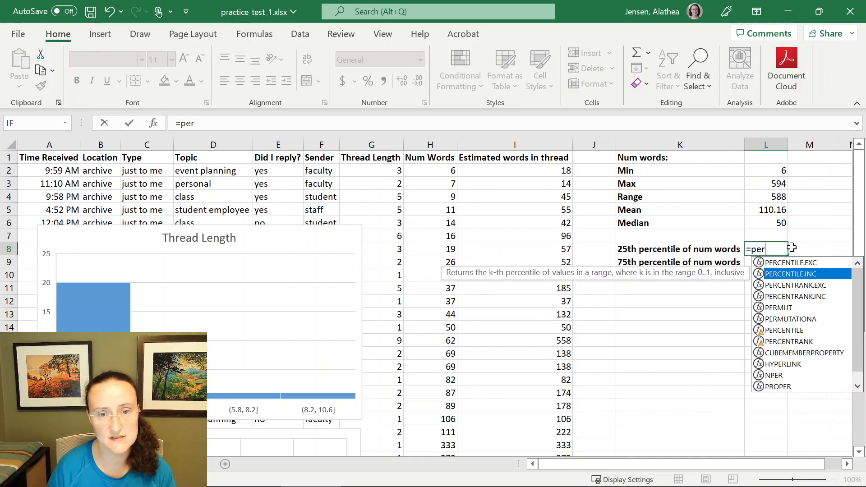
key(Down)
key(Up)
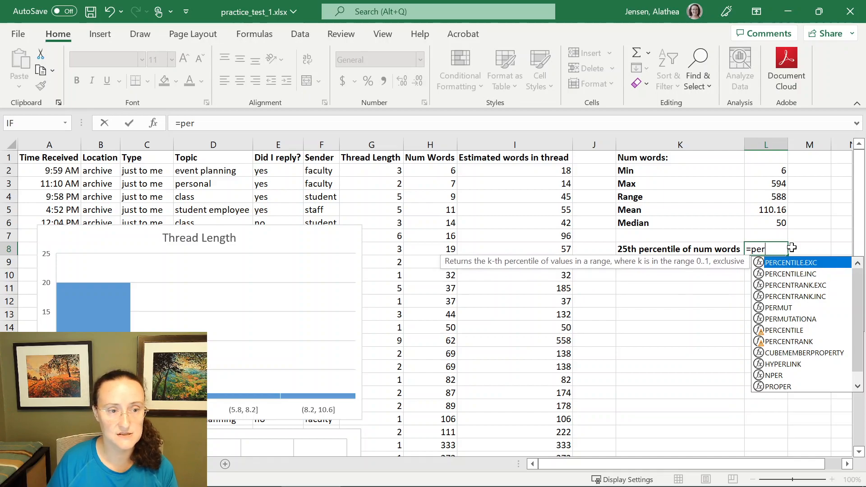
key(Down)
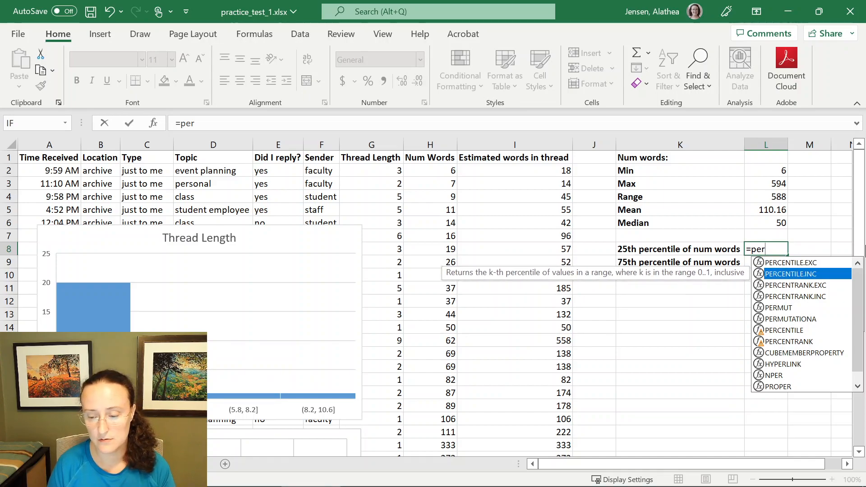
key(Up)
key(Down)
key(Up)
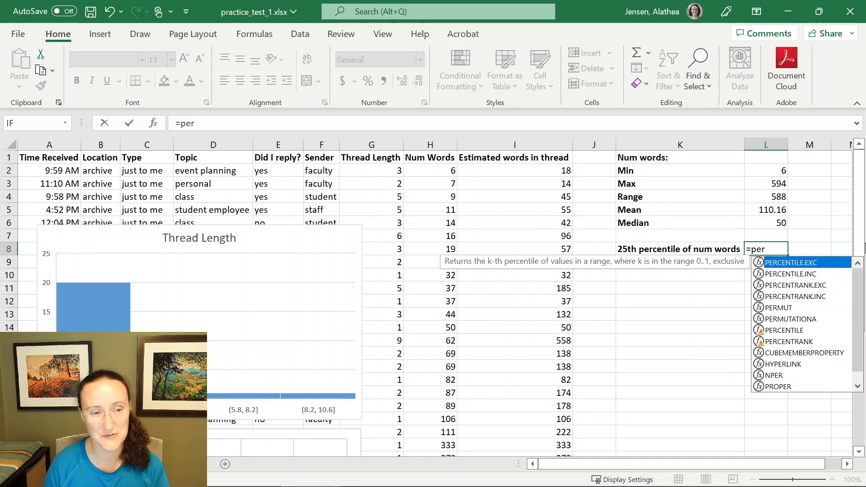
key(Down)
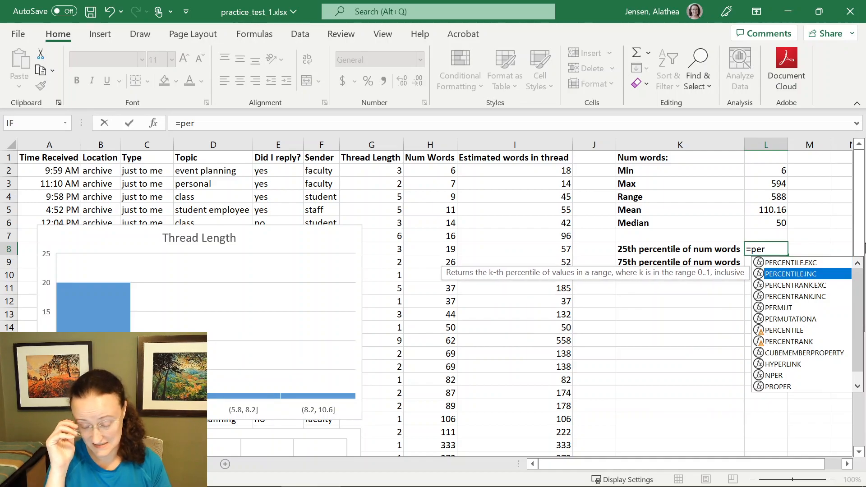
key(Up)
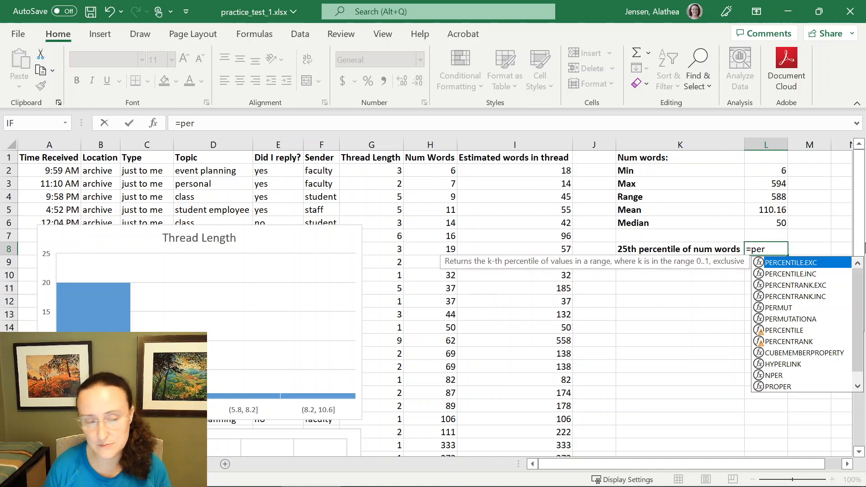
key(Down)
key(Down)
key(Down)
key(Down)
key(Down)
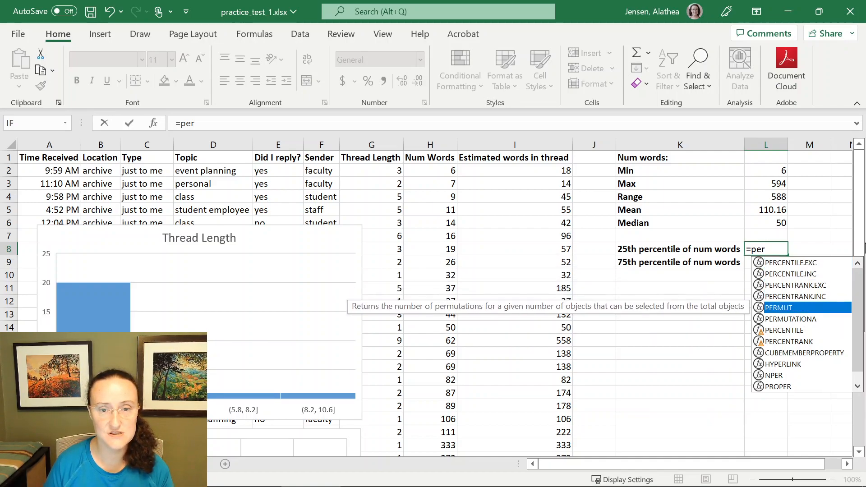
key(Up)
key(Up)
key(Up)
key(Up)
key(Up)
key(Down)
key(Up)
key(Tab)
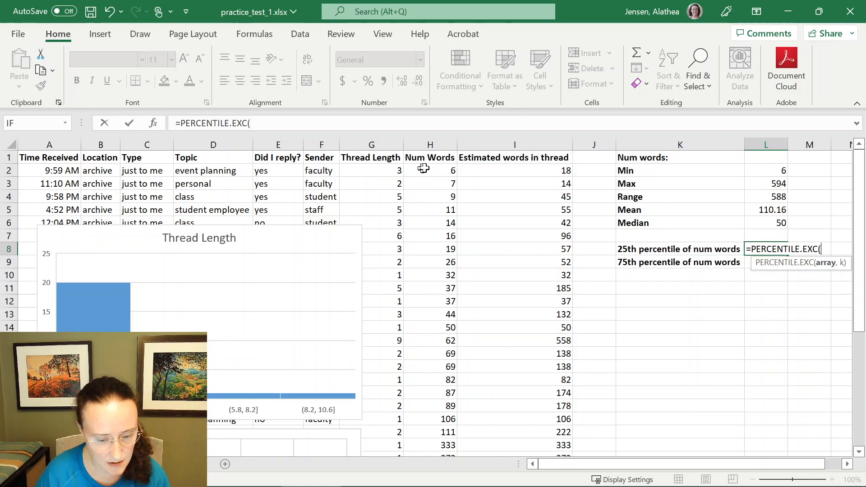
- Select the Num Words values H2:H26 as the formula's array
drag(429, 170, 433, 216)
drag(439, 299, 443, 422)
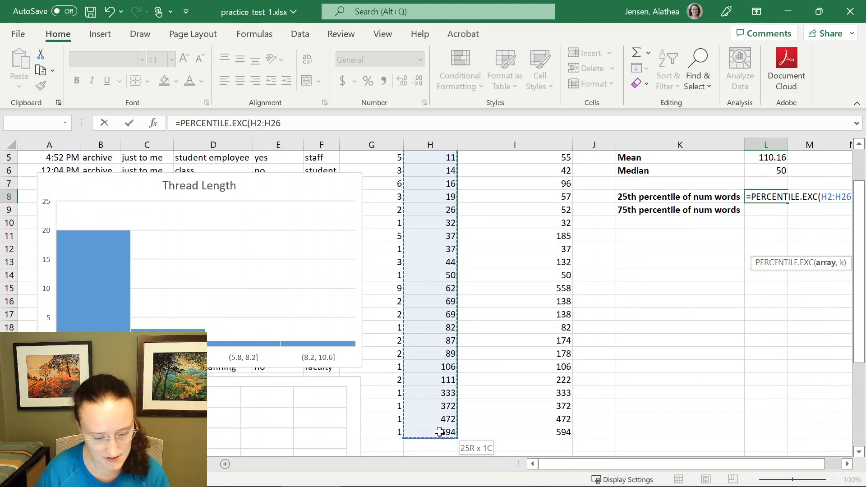
drag(440, 432, 441, 432)
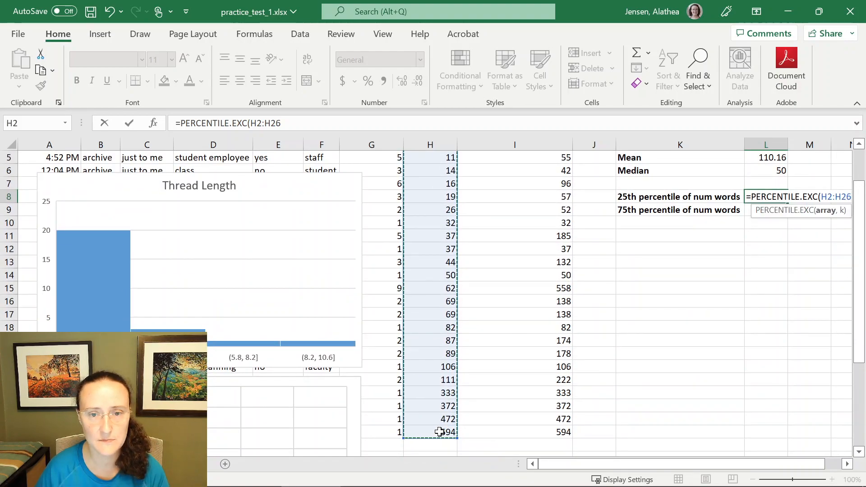
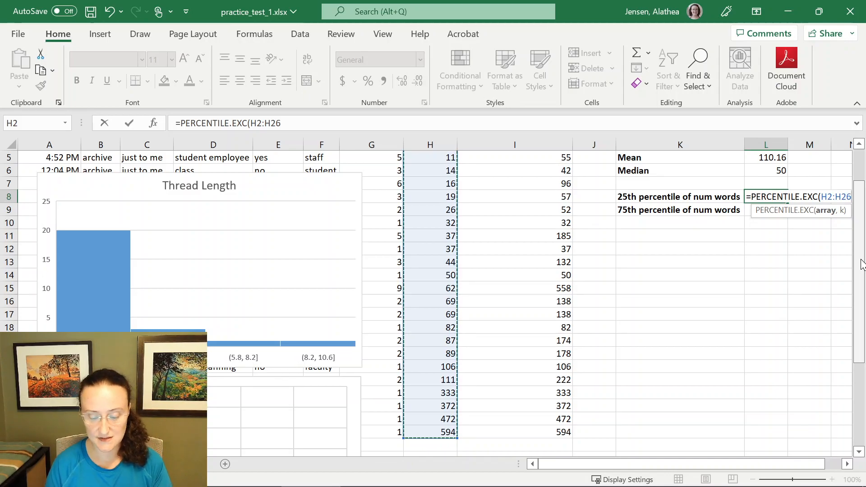
- Finish the L8 formula with 0.25 as the percentile and enter it
text(,0.25)
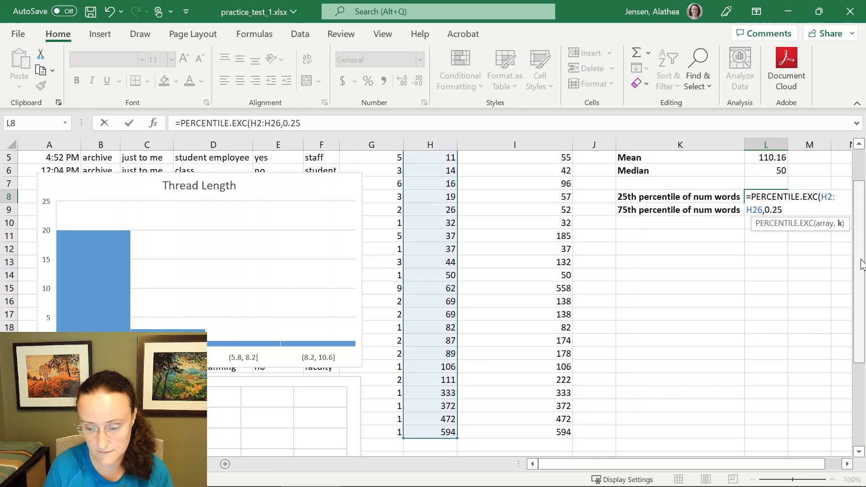
text())
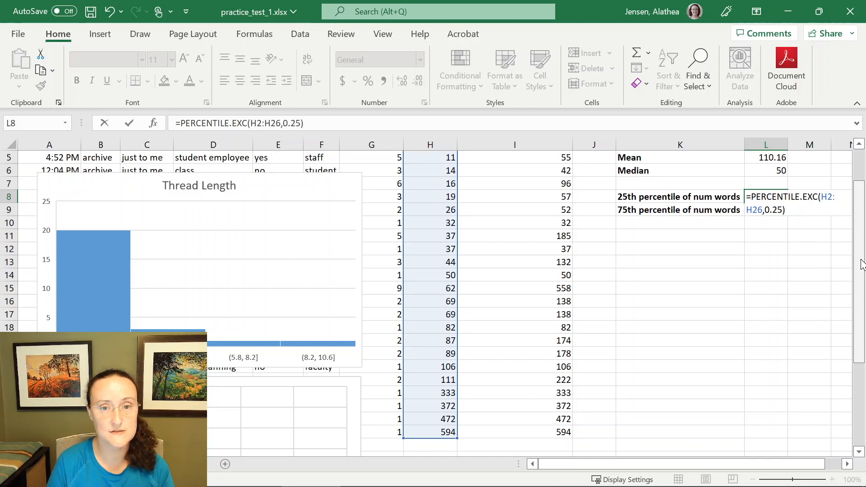
key(Return)
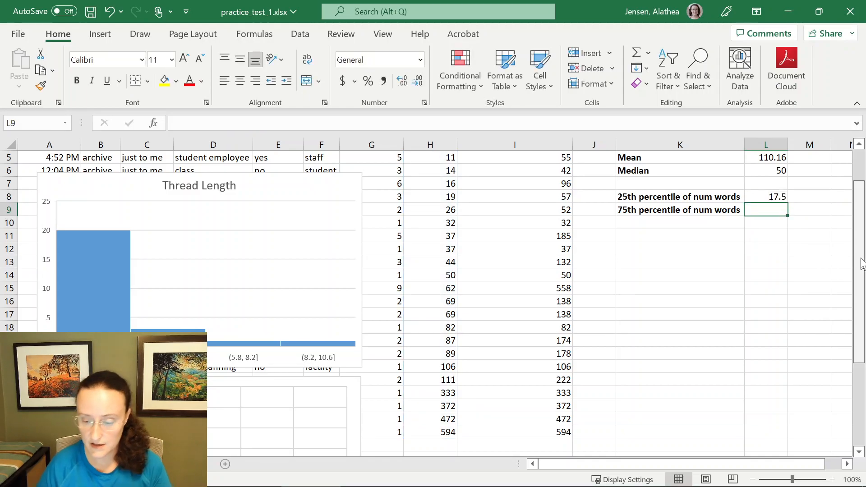
- Enter =PERCENTILE.EXC(H2:H26,0.75) in L9 for the 75th percentile of num words
click(774, 199)
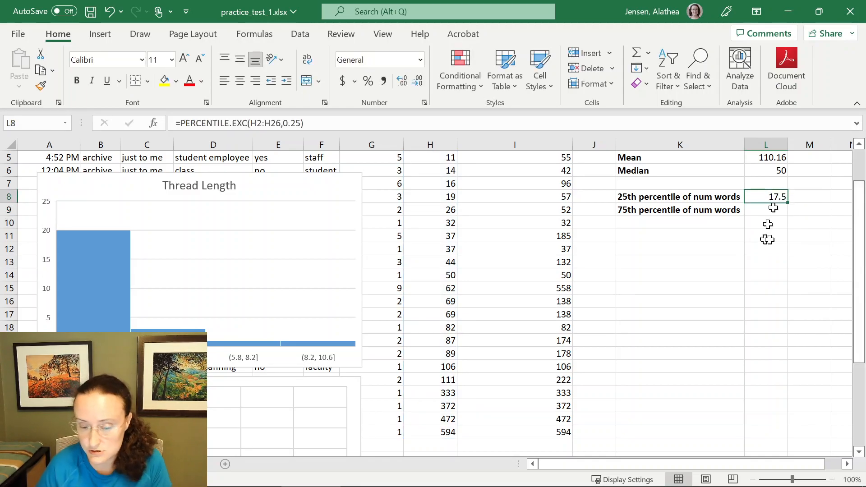
scroll(451, 388, up, 2)
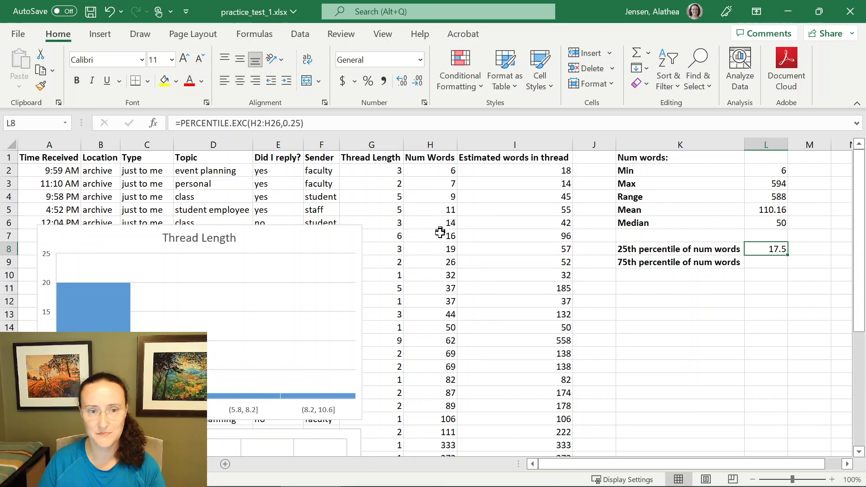
click(773, 263)
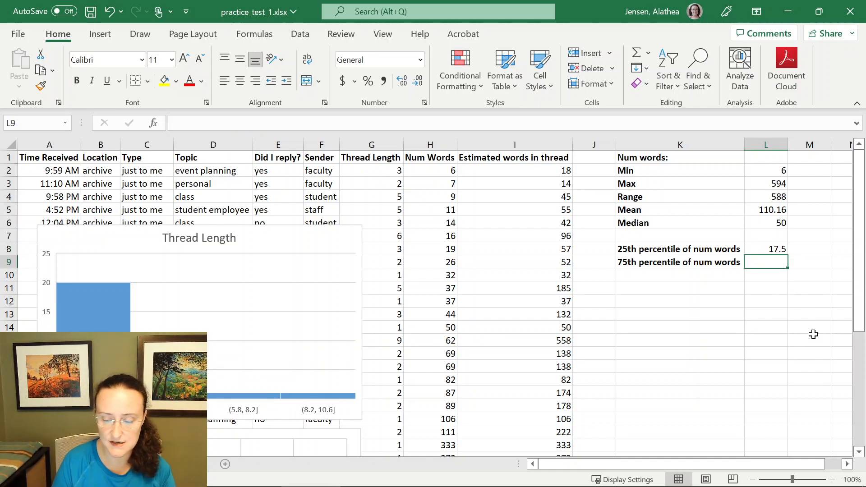
text(=per)
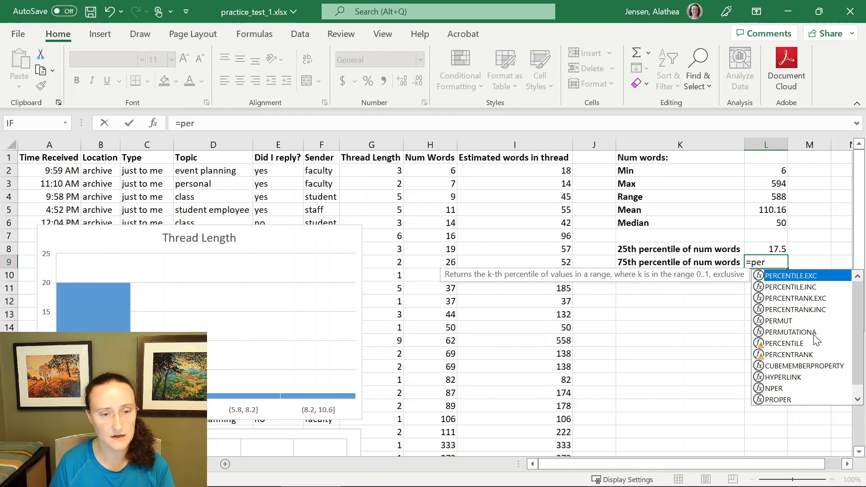
key(Tab)
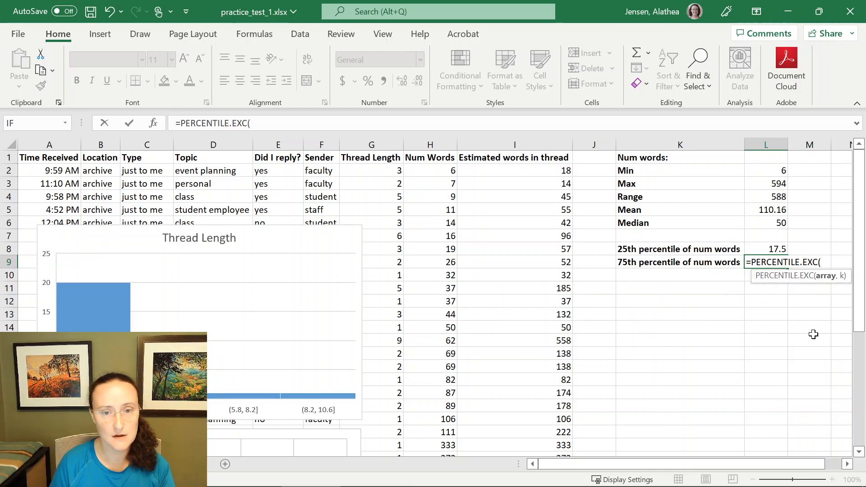
drag(440, 171, 434, 431)
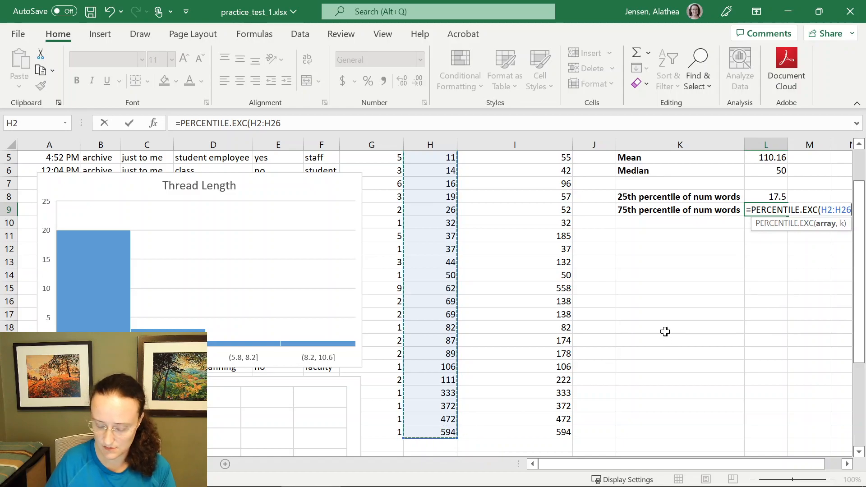
text(,)
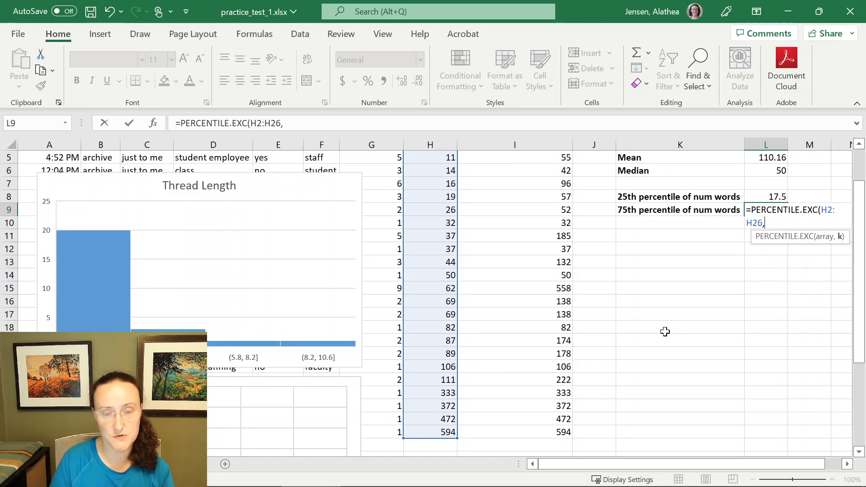
text(5))
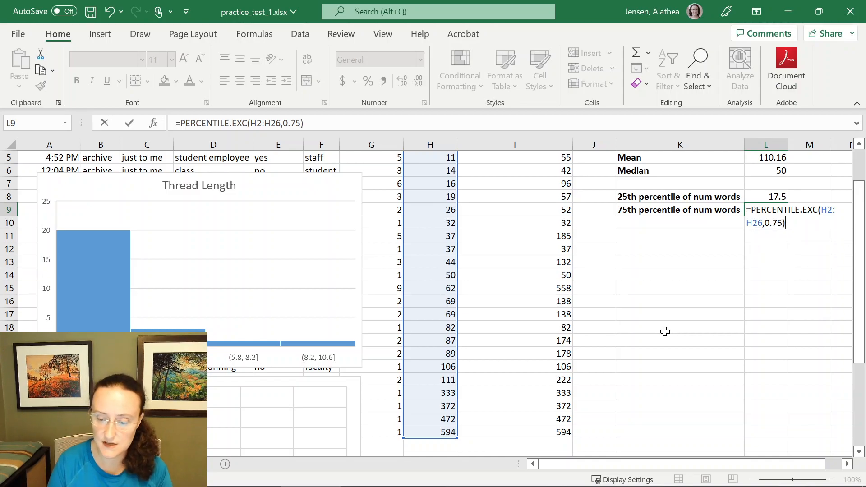
key(Return)
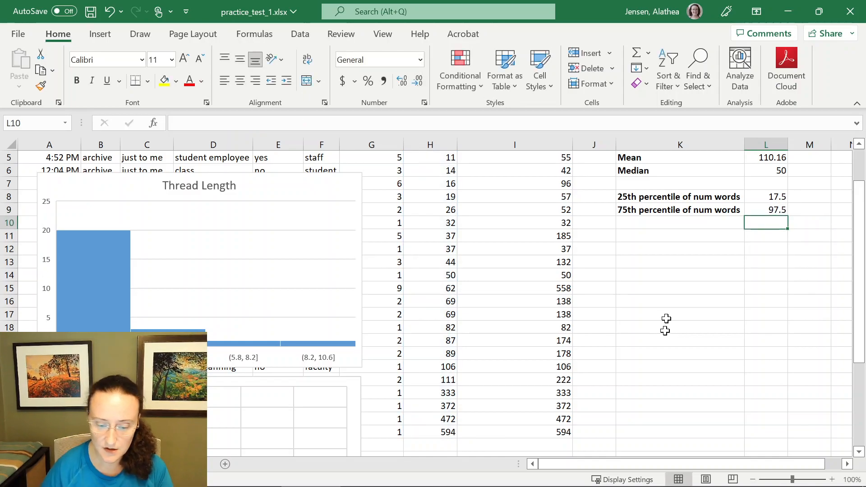
- Review the percentile formulas in L8 and L9 against the Num Words data in column H
click(770, 209)
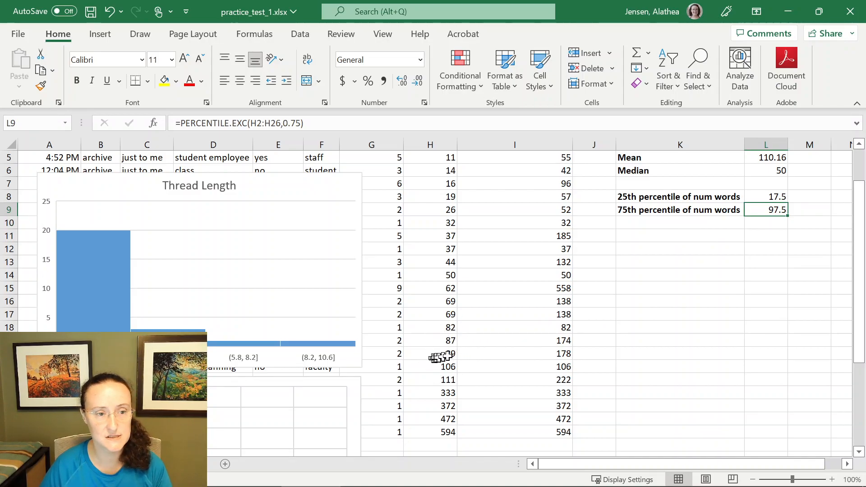
scroll(737, 268, up, 1)
scroll(737, 268, up, 1)
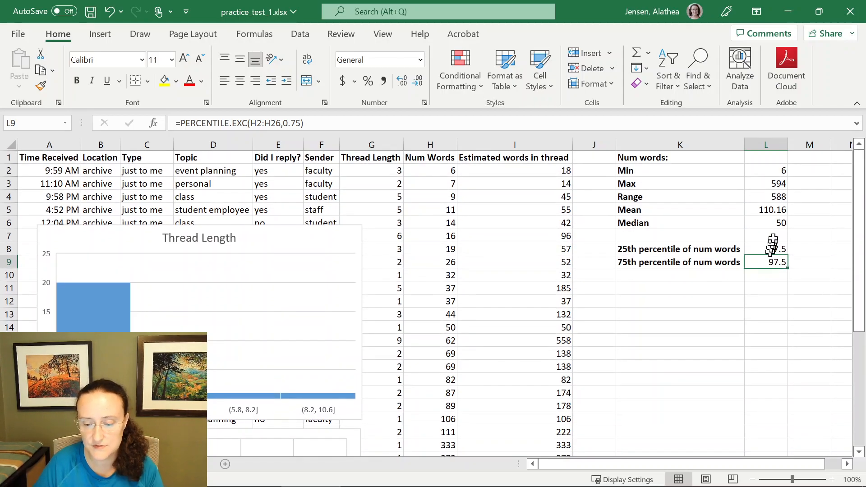
click(767, 246)
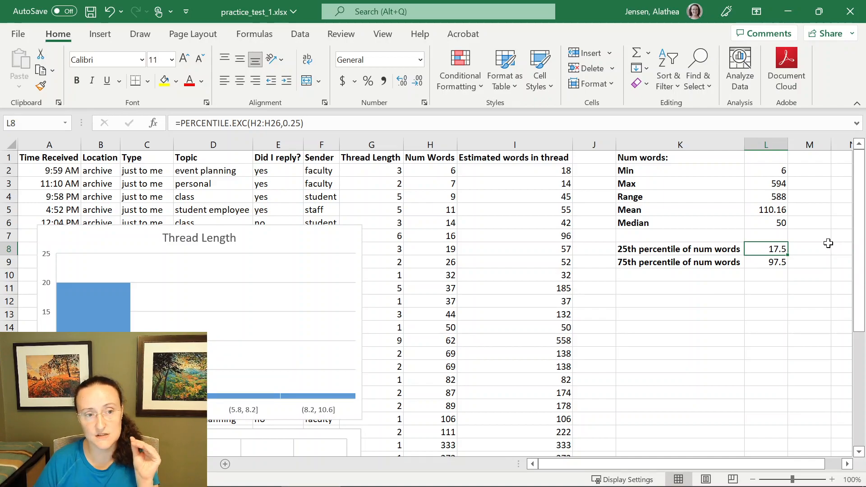
click(783, 264)
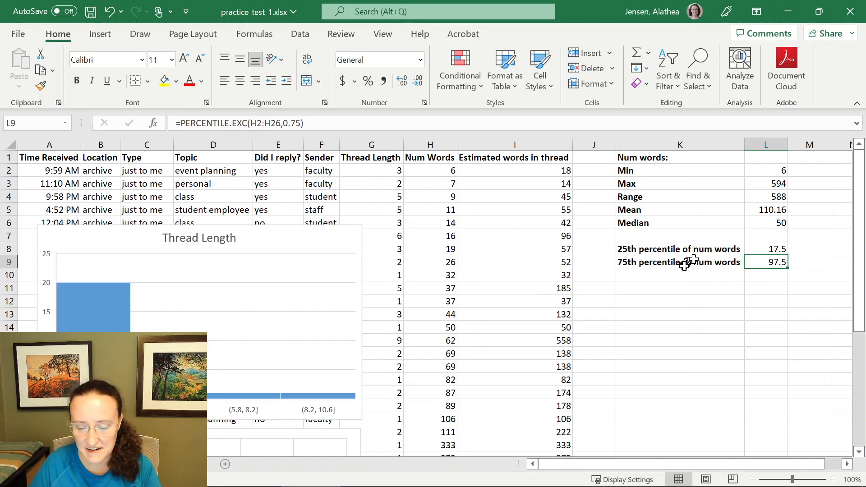
click(660, 272)
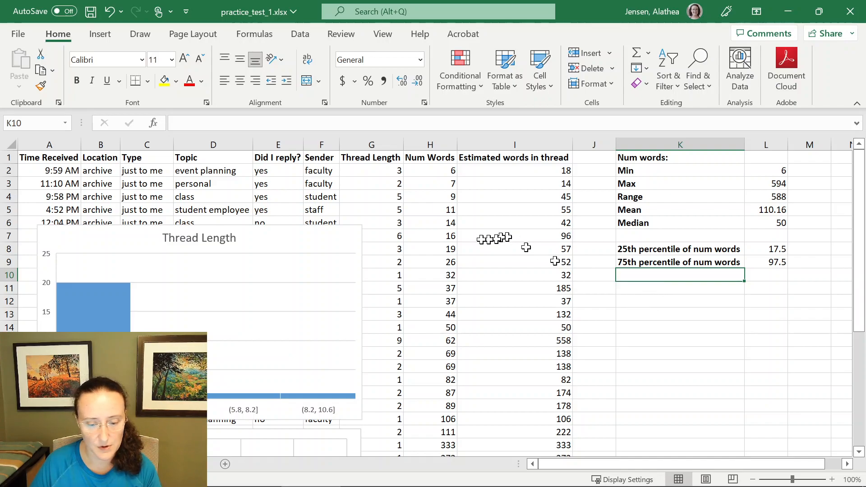
click(439, 172)
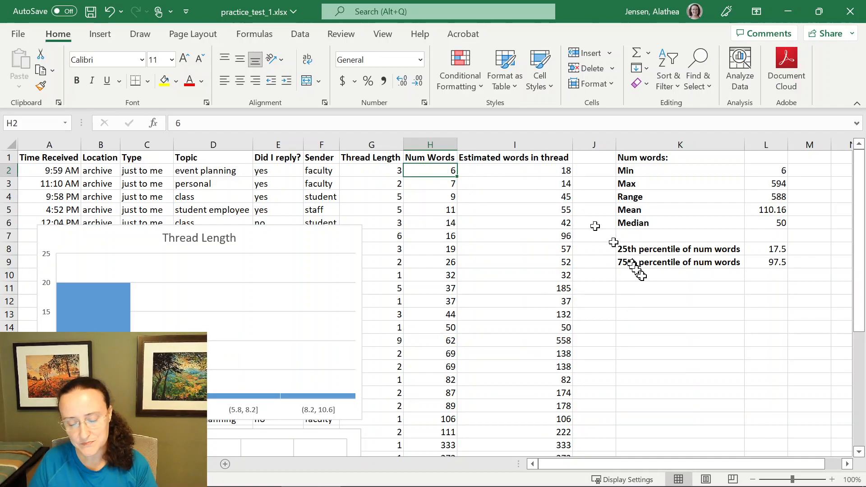
- Label K10 as "Percentile rank of 100 words"
click(654, 275)
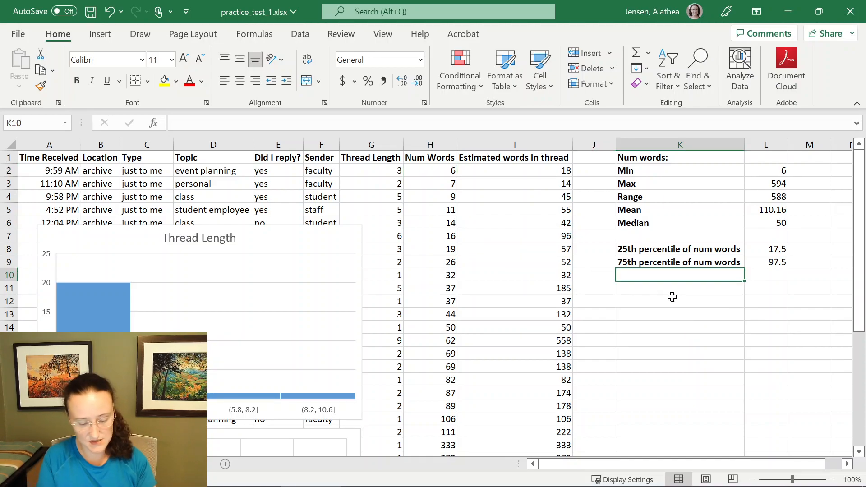
text(Percentile rank of 100 words)
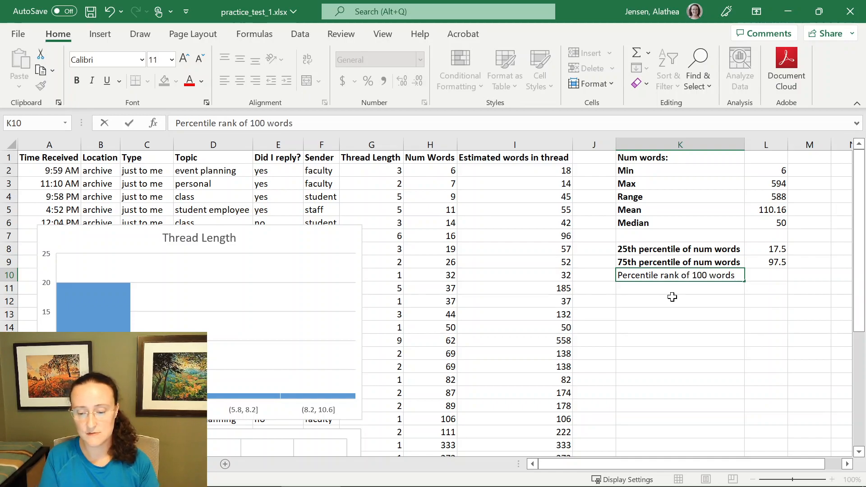
key(Tab)
- Enter =PERCENTRANK.EXC(H2:H26,100) in L10 to get the percentile rank of 100 words
text(=)
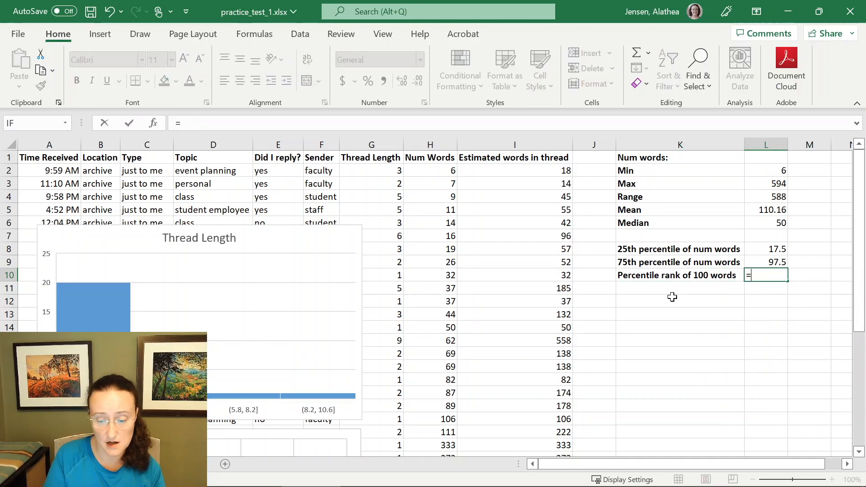
text(per)
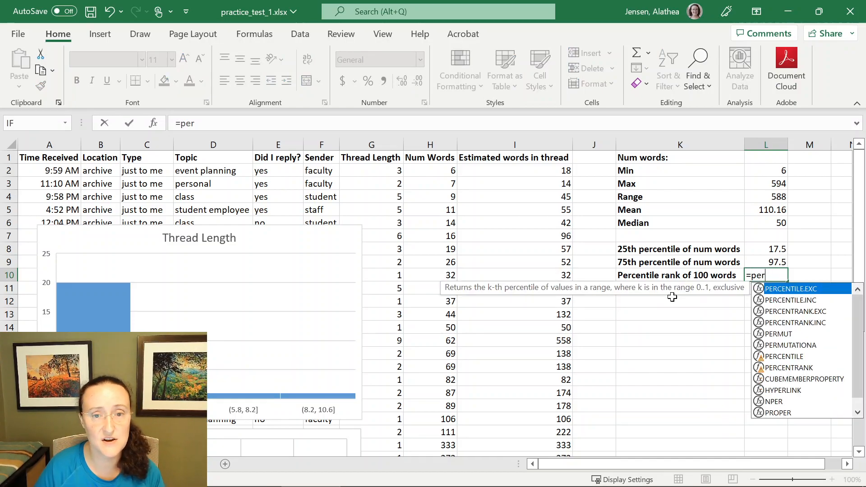
key(Down)
key(Down)
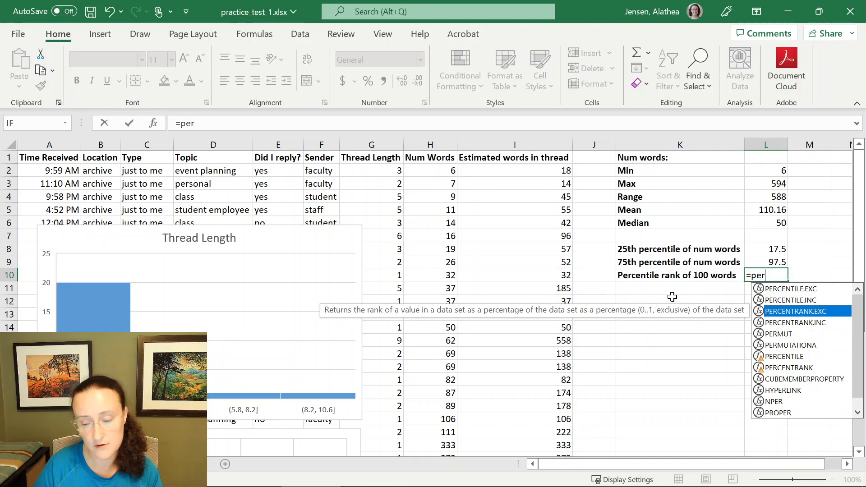
key(Down)
key(Up)
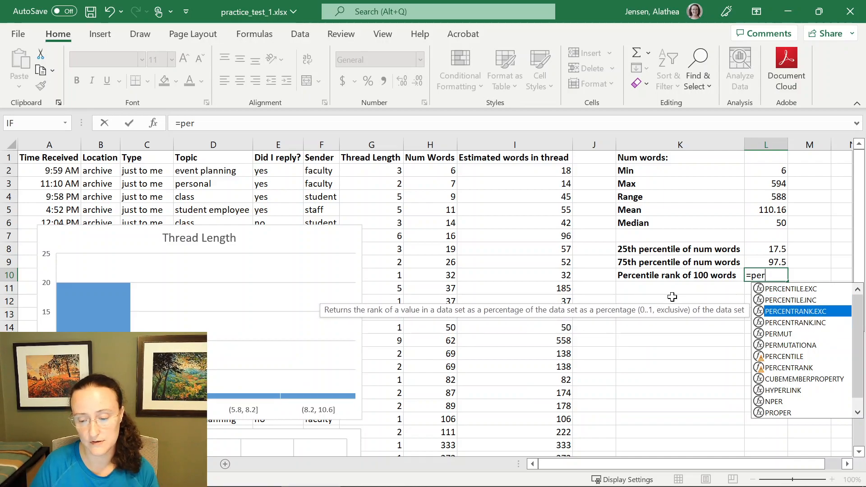
key(Down)
key(Up)
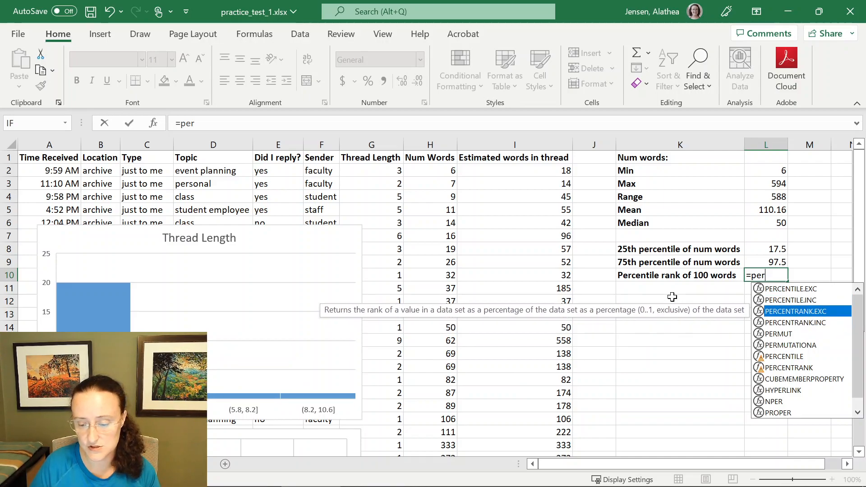
key(Tab)
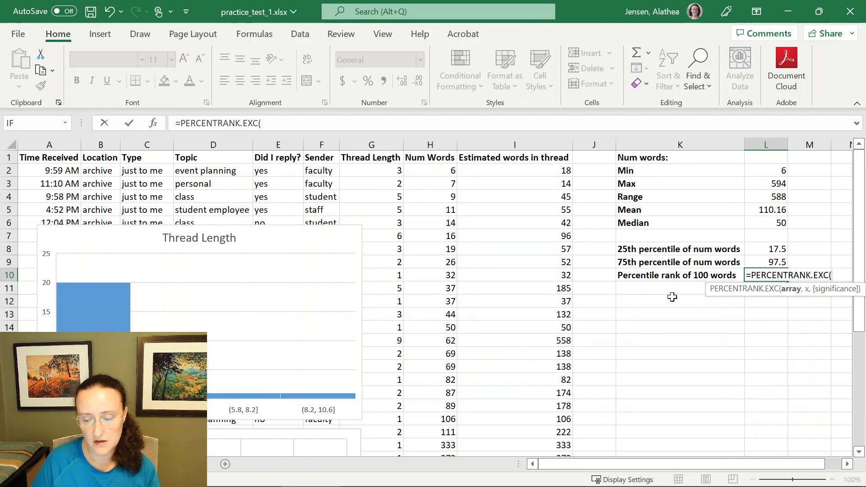
drag(437, 172, 440, 429)
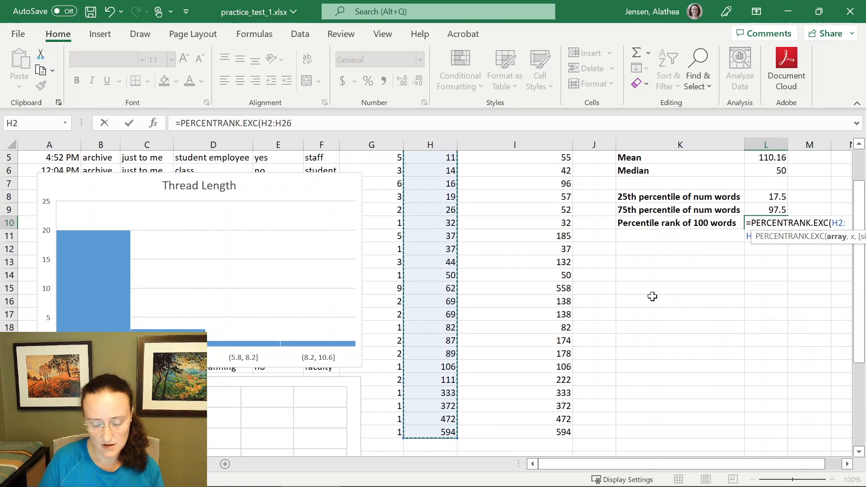
text(,100)
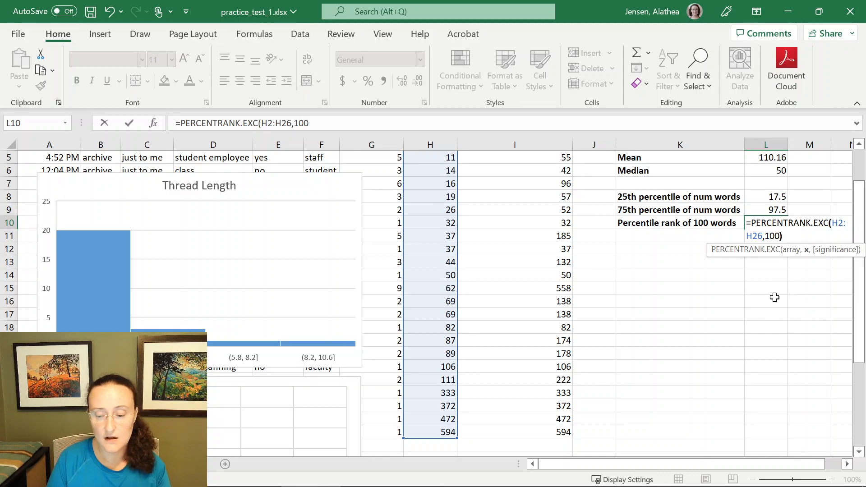
text())
key(Return)
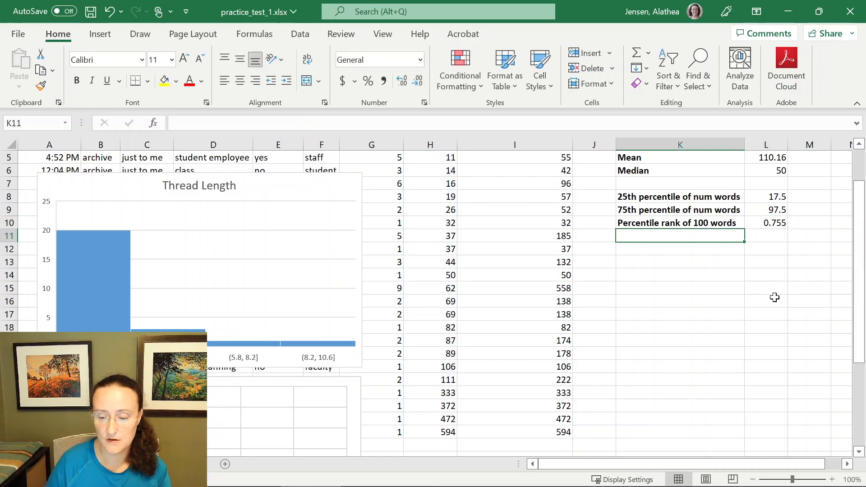
- Review the percentile results and formulas in L8 through L10 alongside the Num Words column
click(784, 223)
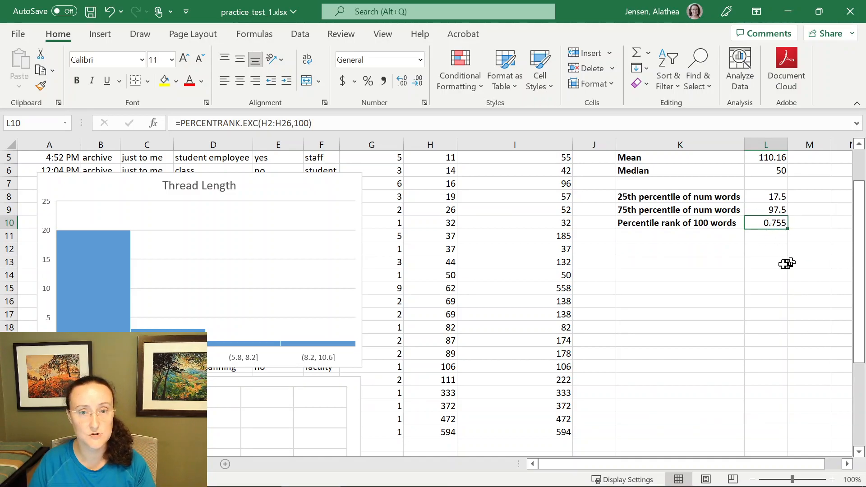
scroll(785, 262, up, 2)
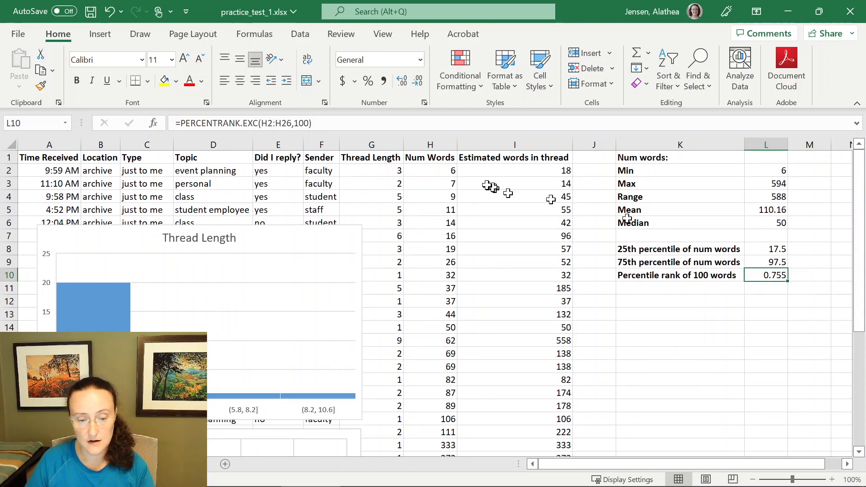
click(430, 145)
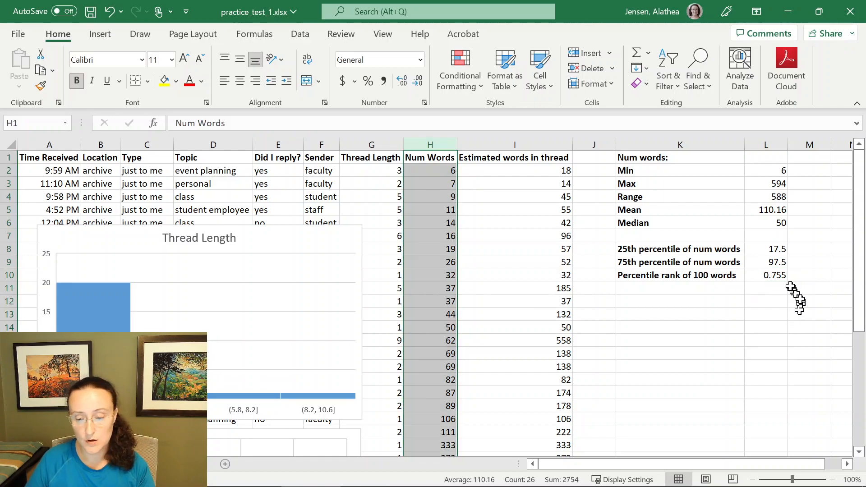
click(771, 275)
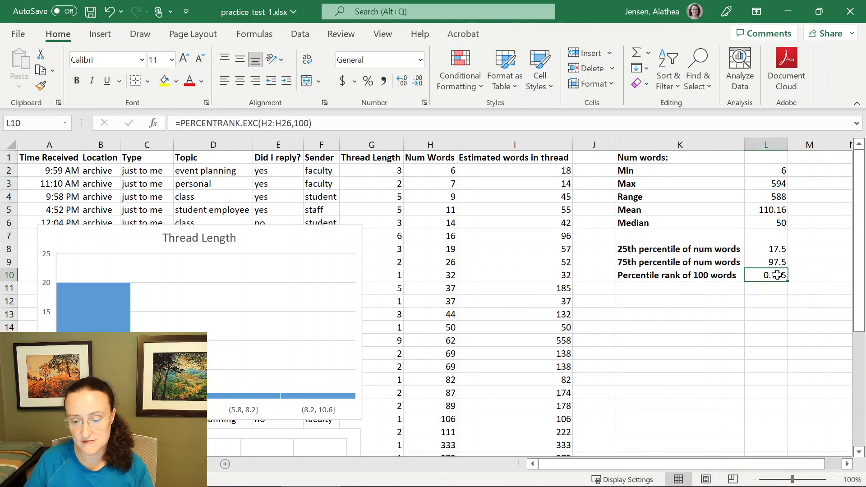
click(777, 262)
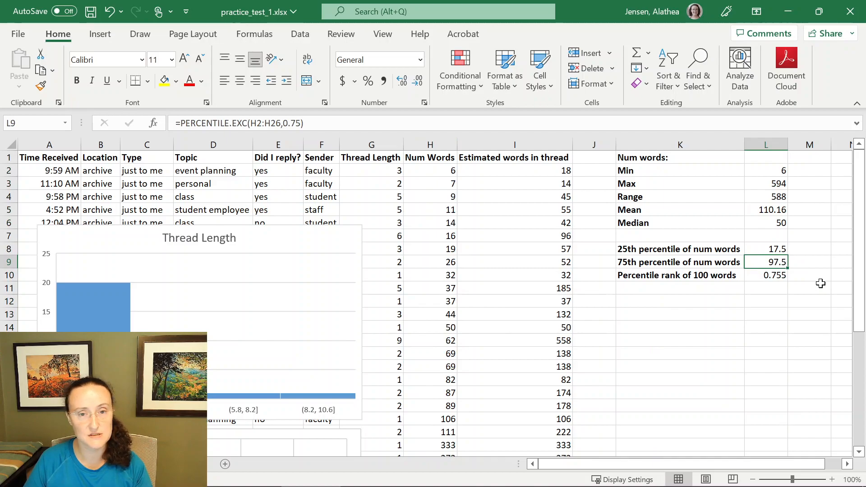
click(785, 275)
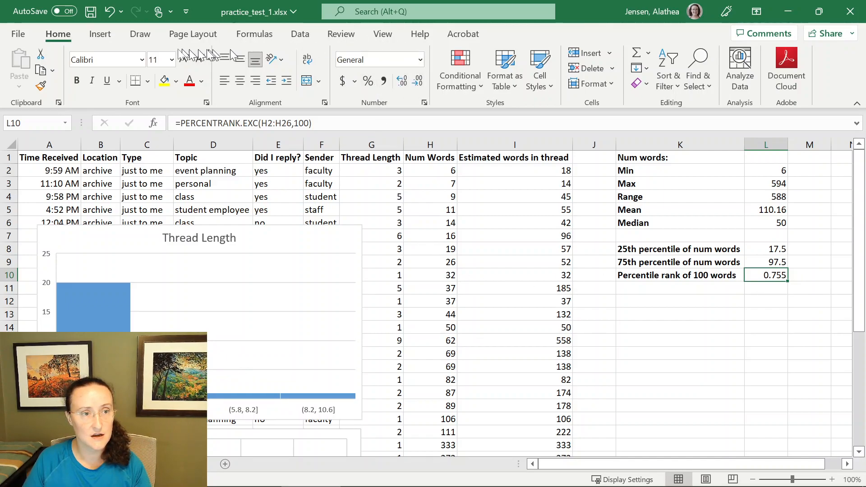
- Format the percentile rank in L10 as a percentage
click(421, 60)
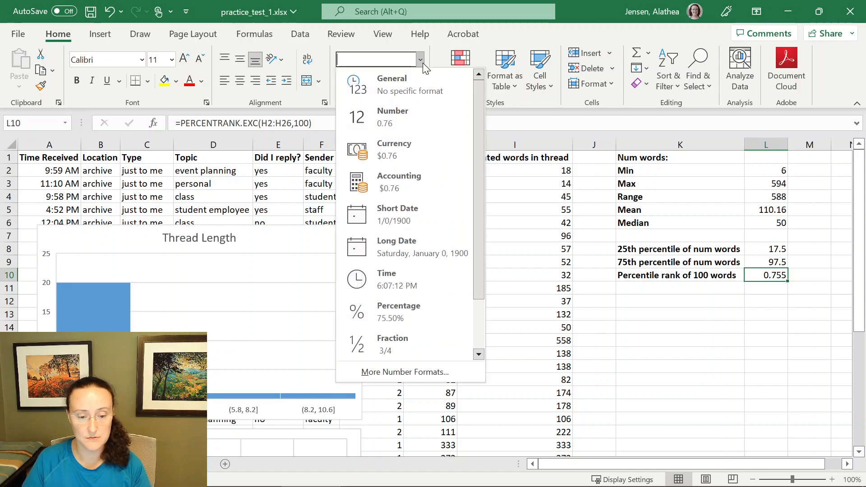
click(426, 316)
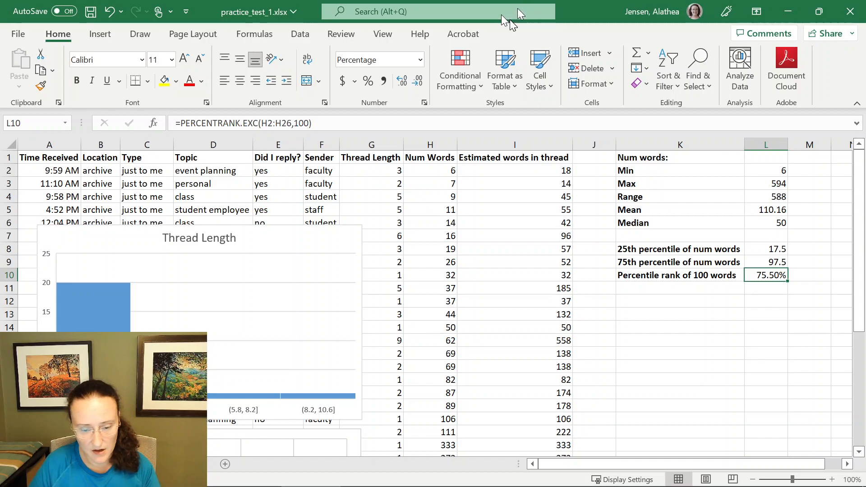
- Insert a Box and Whisker chart of the Num Words column
click(418, 145)
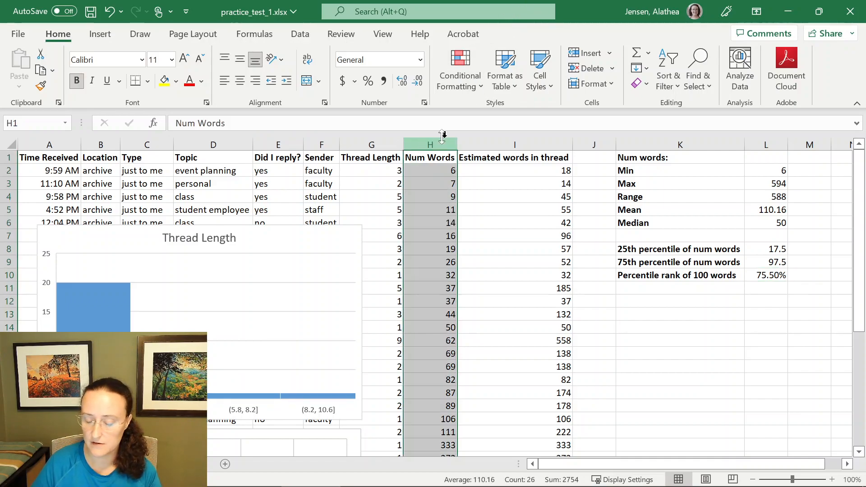
click(112, 36)
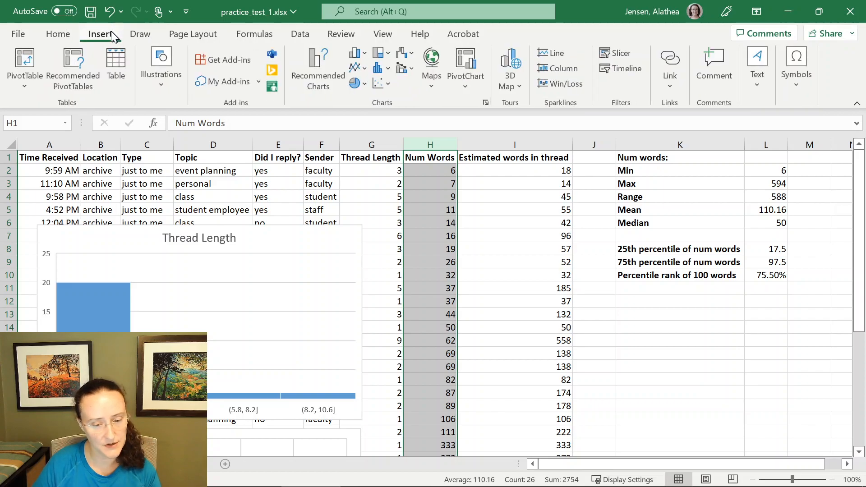
click(381, 69)
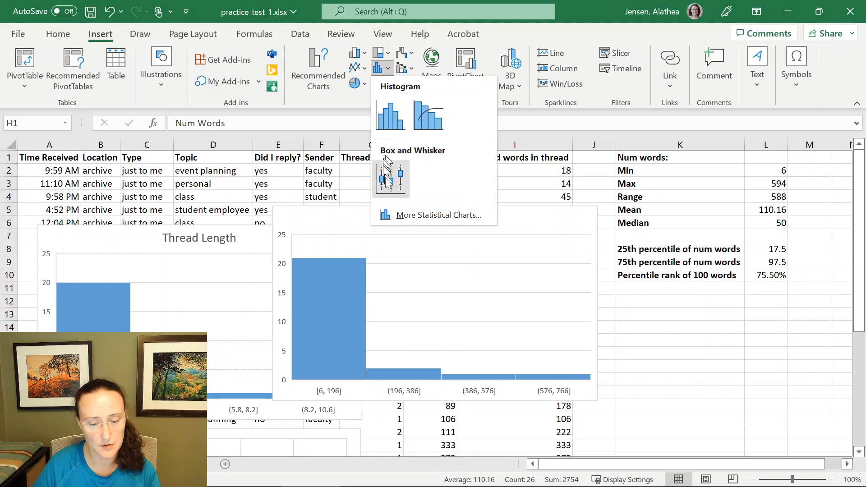
click(391, 182)
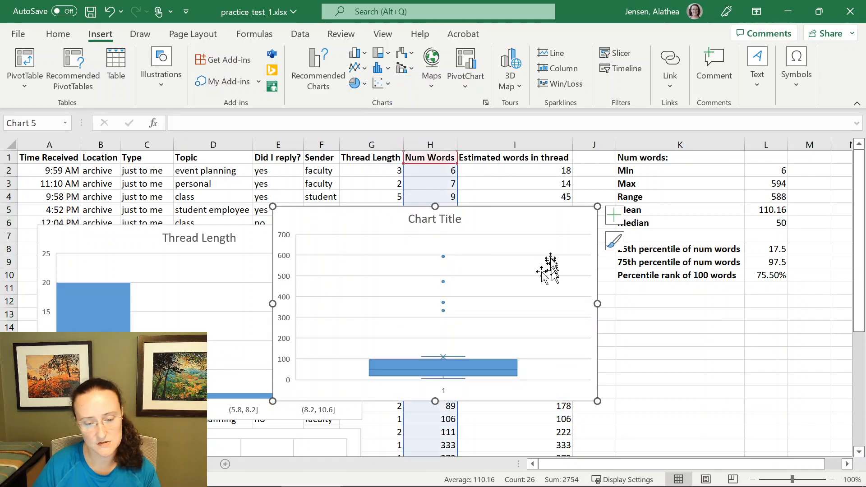
- Move the box plot beside the data and reshape it into a narrow, tall chart
drag(544, 221, 666, 199)
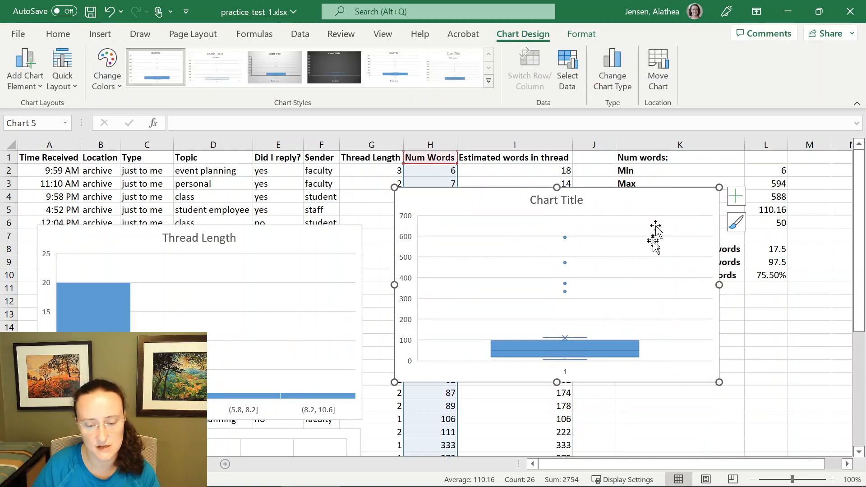
drag(558, 382, 557, 442)
drag(720, 318, 506, 315)
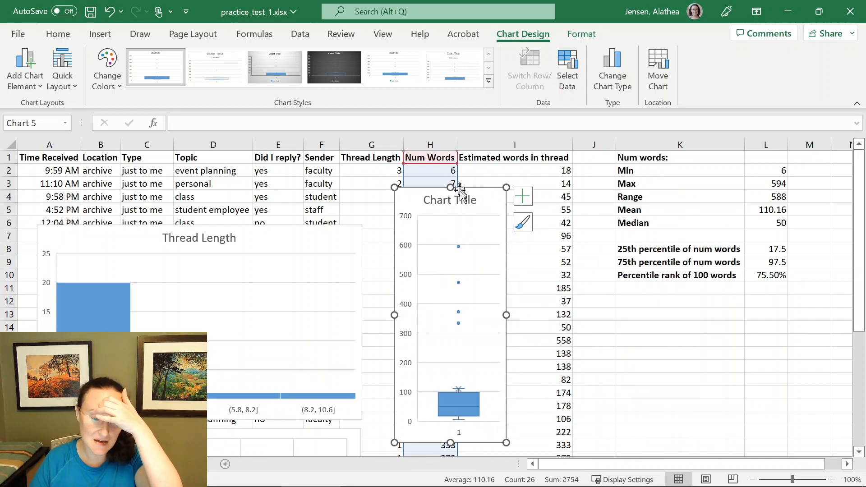
- Retitle the box plot "Num words" and delete its horizontal axis
click(464, 200)
double_click(465, 200)
key(BackSpace)
key(BackSpace)
key(BackSpace)
key(BackSpace)
key(BackSpace)
key(BackSpace)
key(BackSpace)
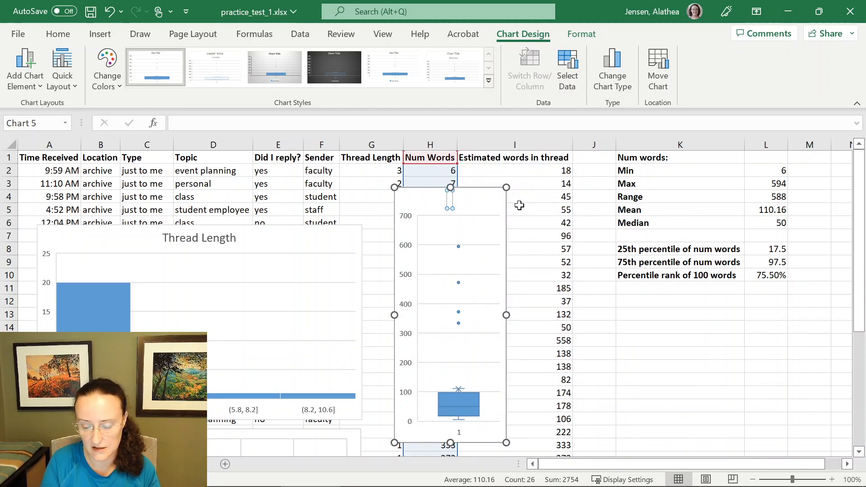
text(Num words)
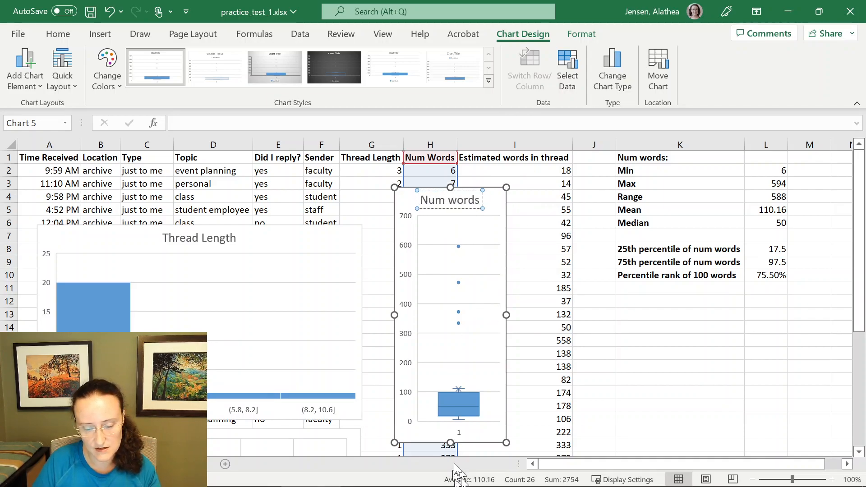
click(459, 432)
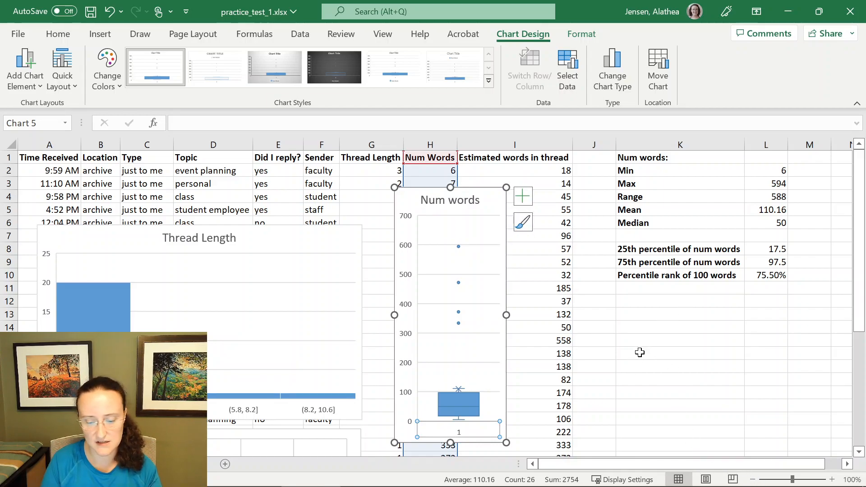
key(Delete)
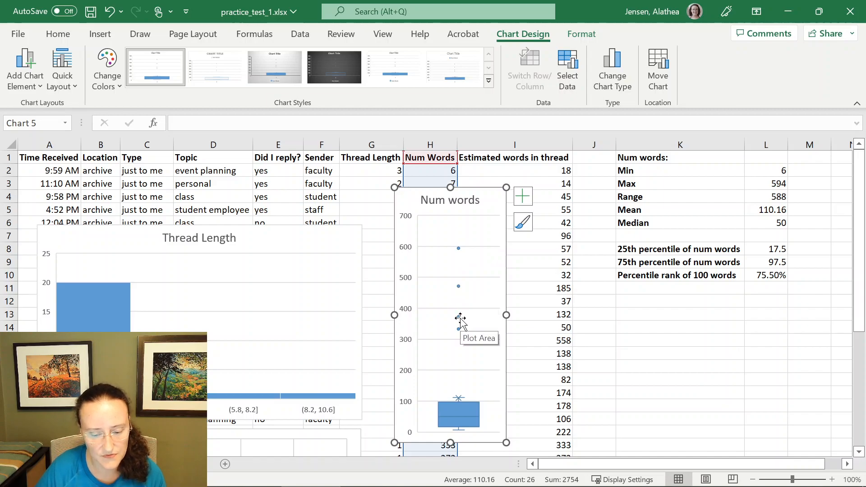
- Compare the box plot's outlier points with the largest Num Words values in H23:H26
mouse_move(459, 335)
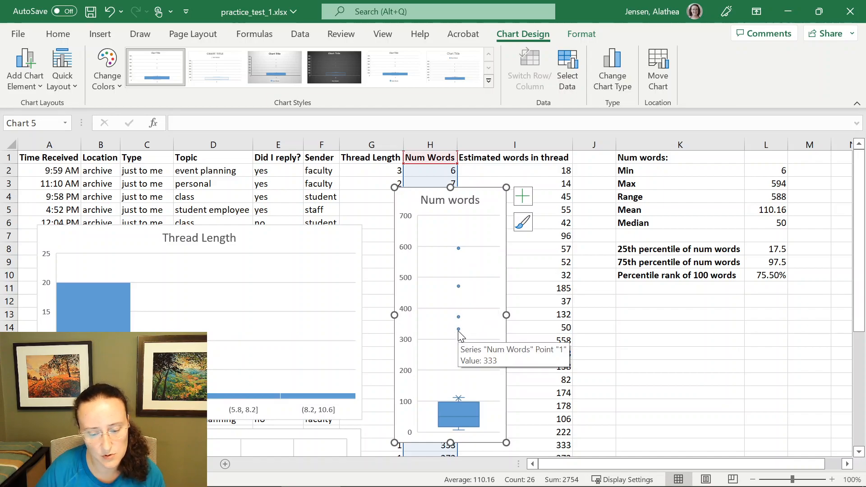
drag(493, 204, 599, 198)
scroll(374, 372, down, 3)
drag(448, 366, 438, 328)
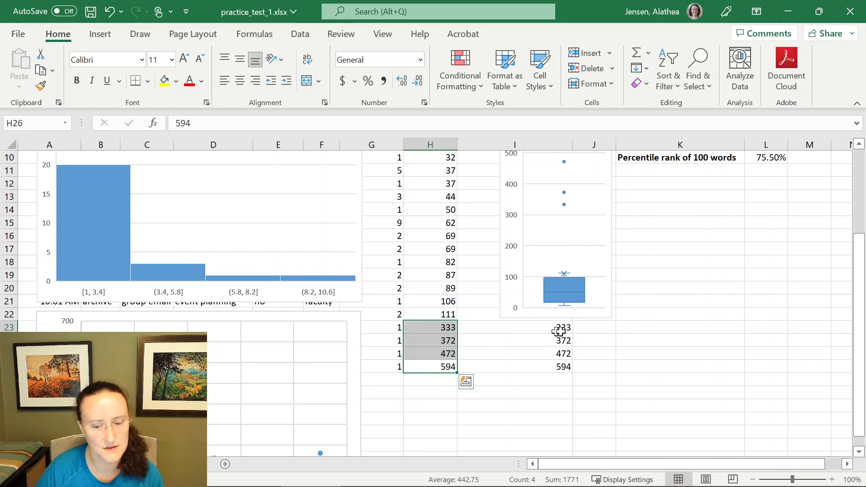
scroll(595, 323, up, 3)
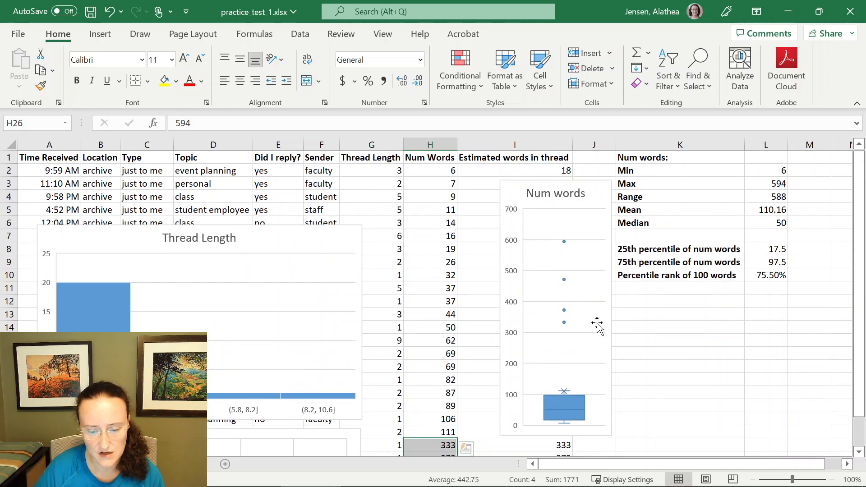
- Move the box plot into column I and stretch it taller
click(607, 292)
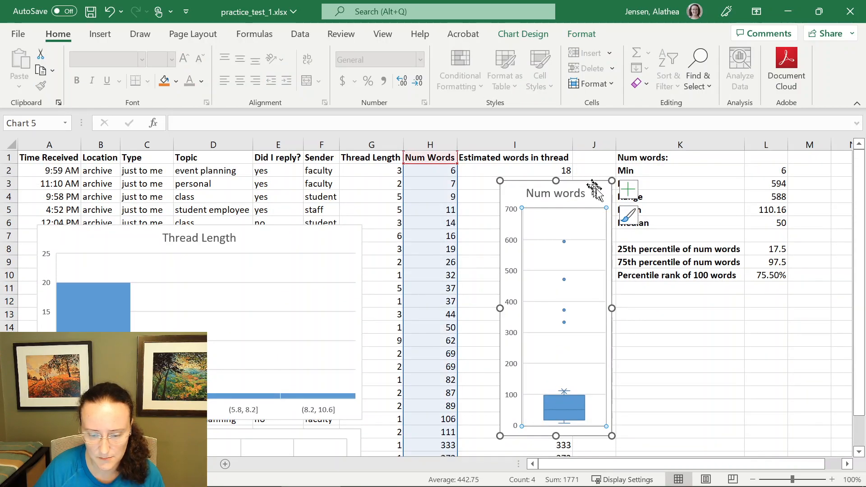
drag(594, 188, 558, 173)
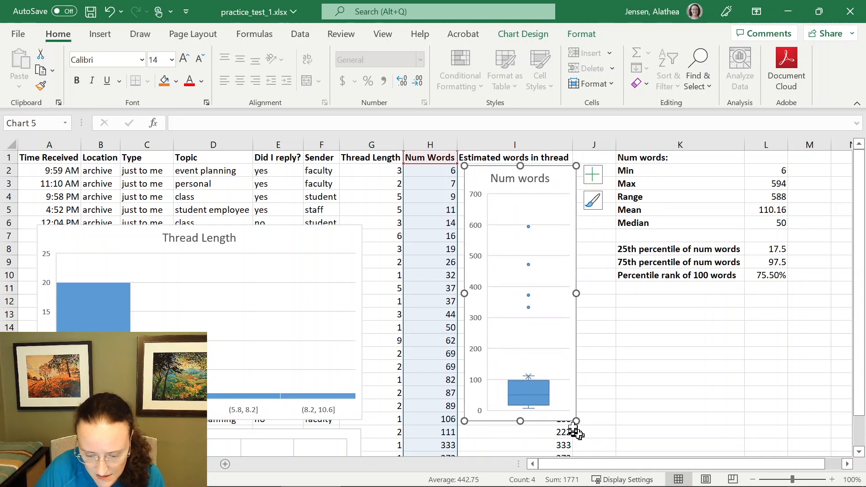
mouse_move(528, 378)
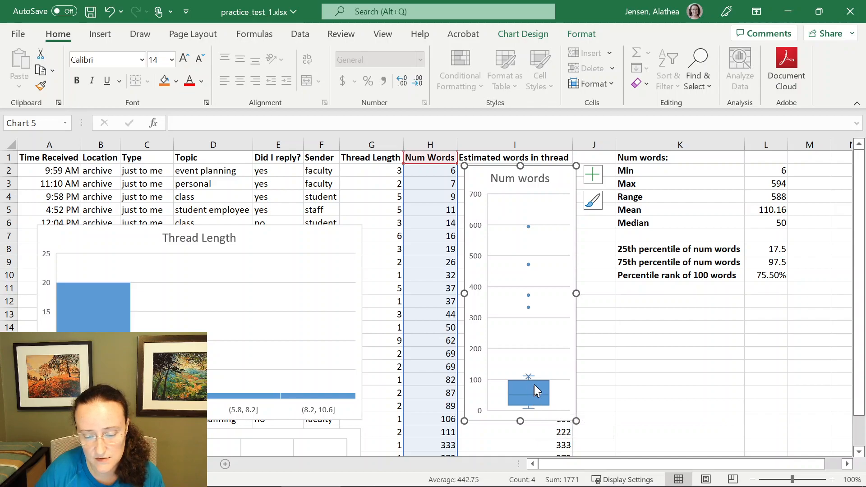
mouse_move(534, 410)
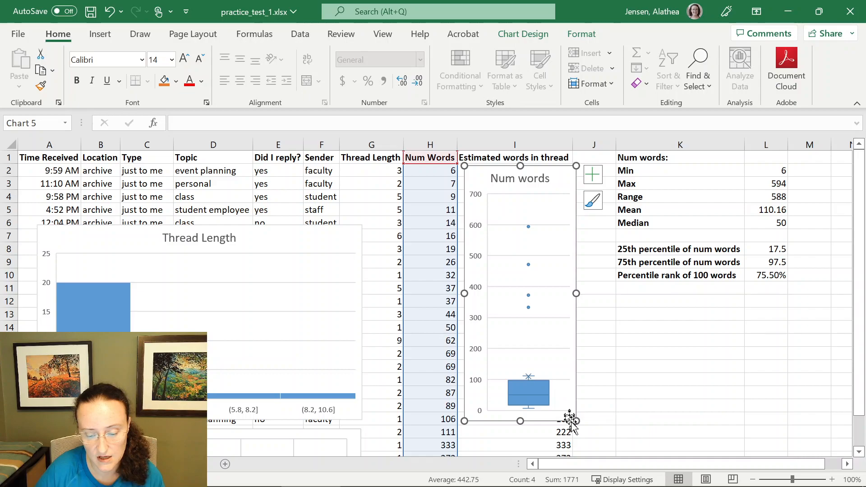
drag(577, 422, 582, 474)
scroll(579, 341, down, 3)
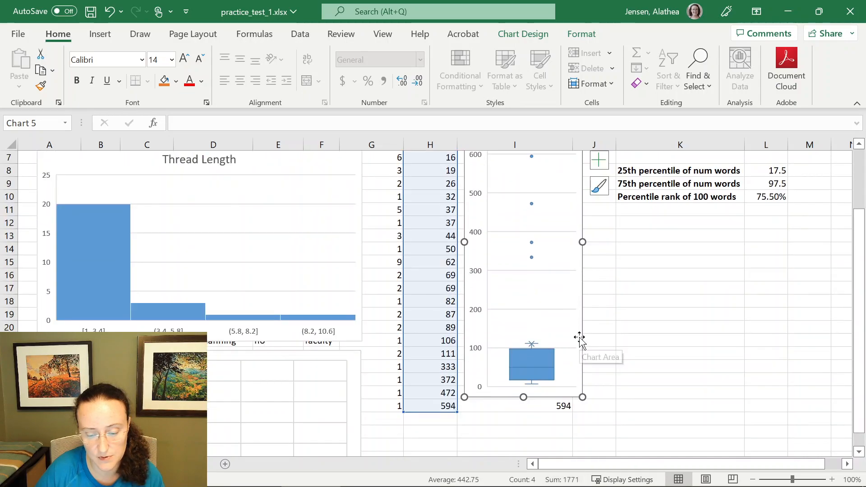
drag(583, 358, 587, 441)
scroll(567, 374, down, 2)
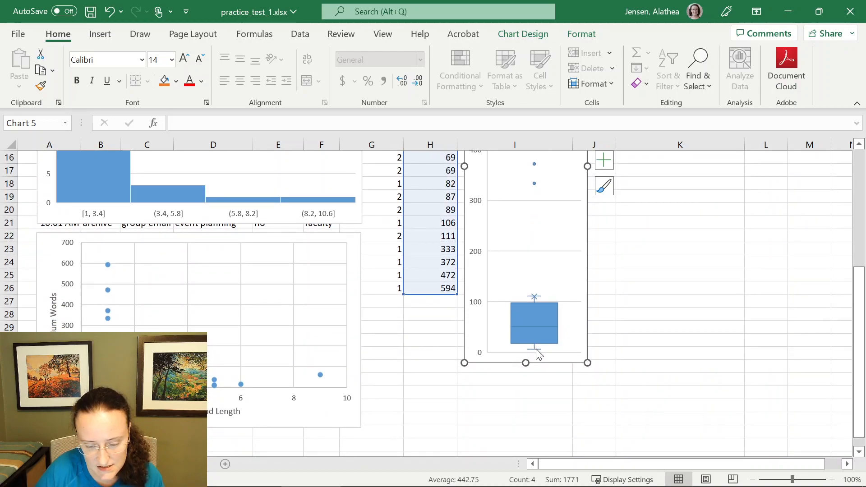
mouse_move(539, 354)
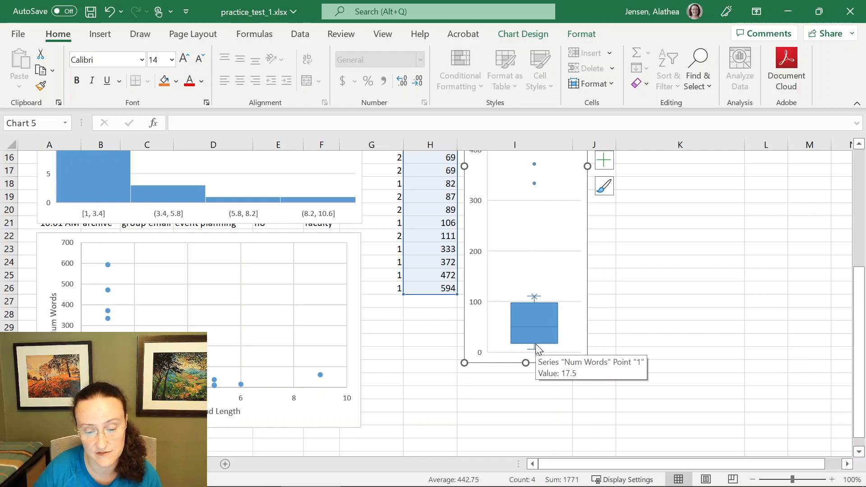
- Examine the box plot's quartiles and whiskers against selected ranges of Num Words values
scroll(528, 349, up, 5)
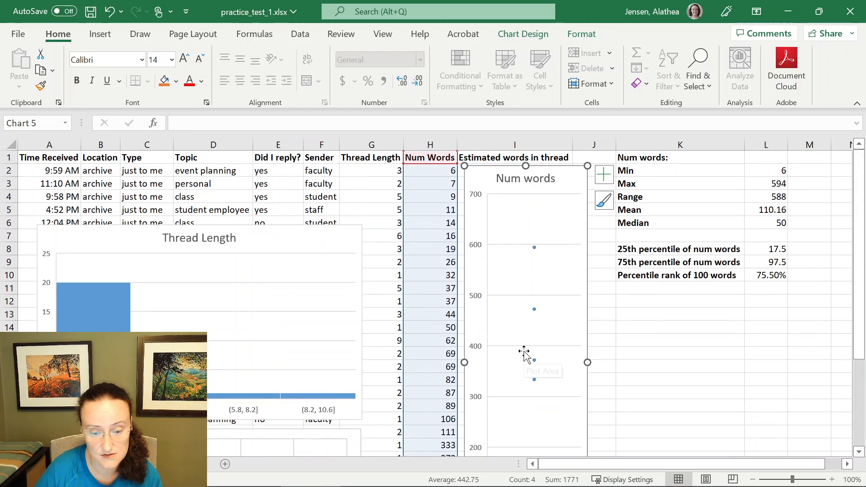
drag(428, 170, 430, 235)
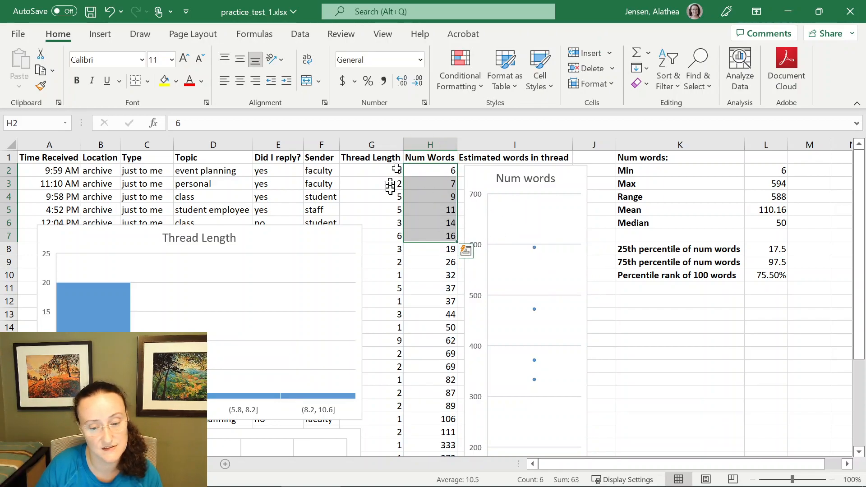
scroll(519, 259, down, 4)
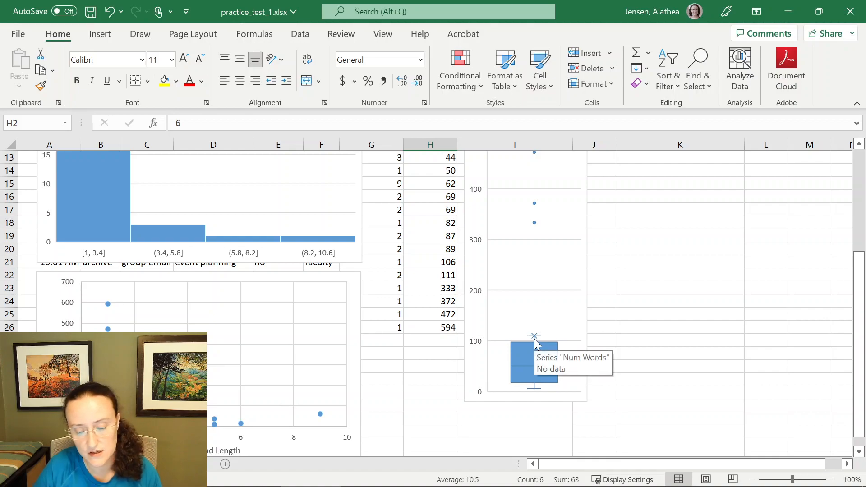
drag(450, 278, 438, 223)
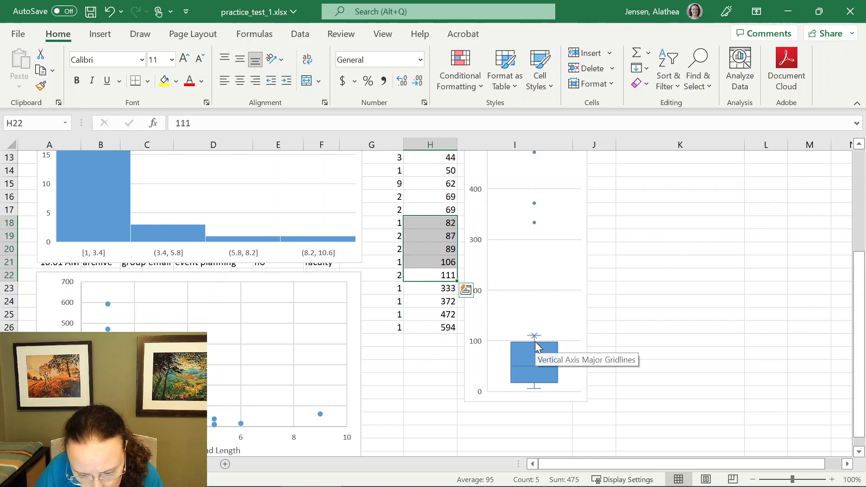
mouse_move(533, 343)
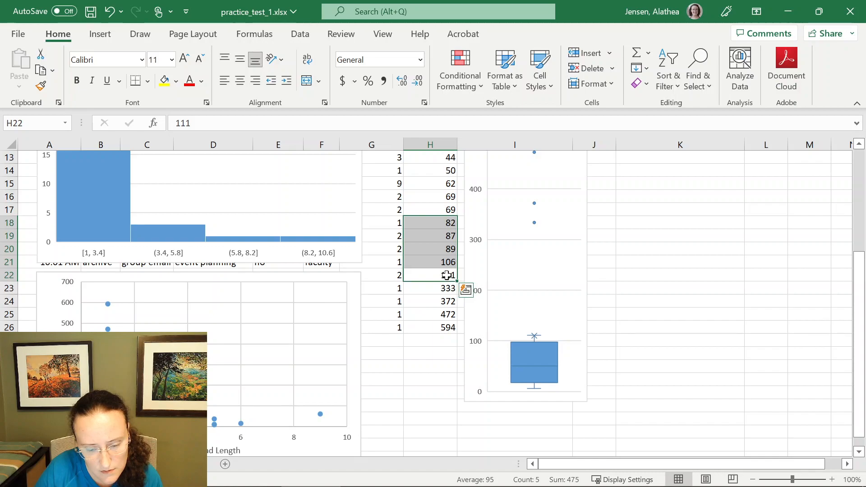
drag(447, 275, 443, 263)
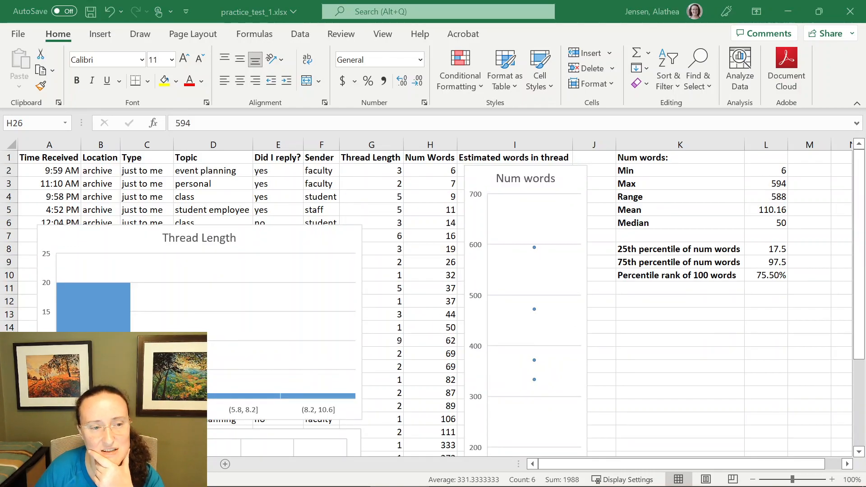
scroll(465, 321, down, 3)
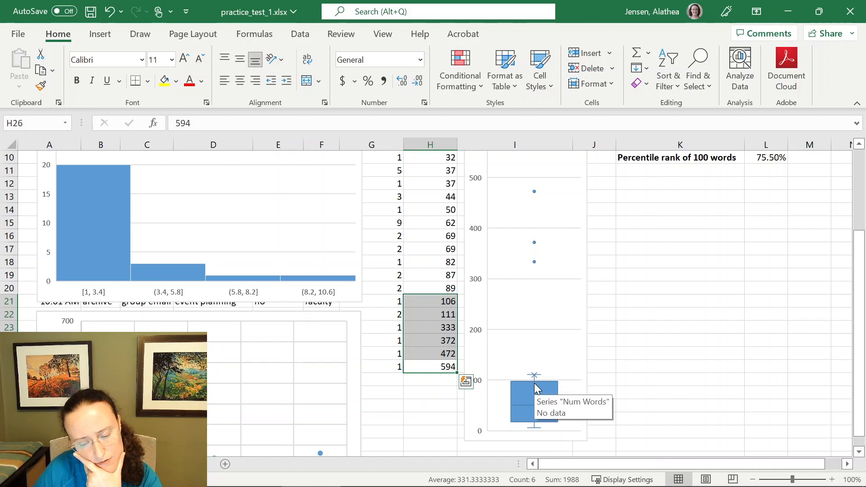
mouse_move(536, 380)
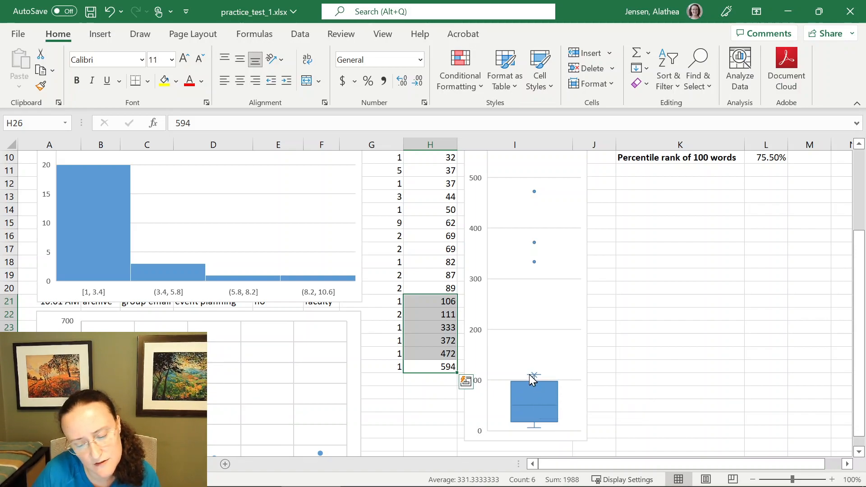
drag(446, 300, 444, 315)
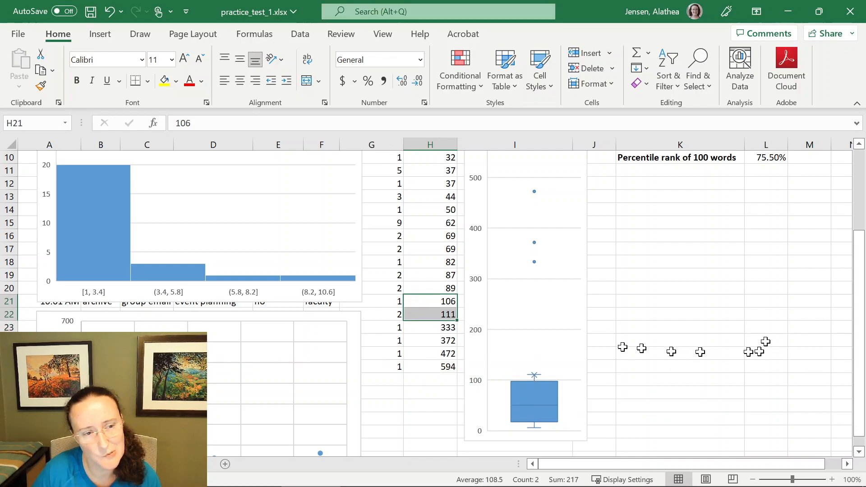
scroll(613, 338, up, 3)
drag(454, 170, 451, 237)
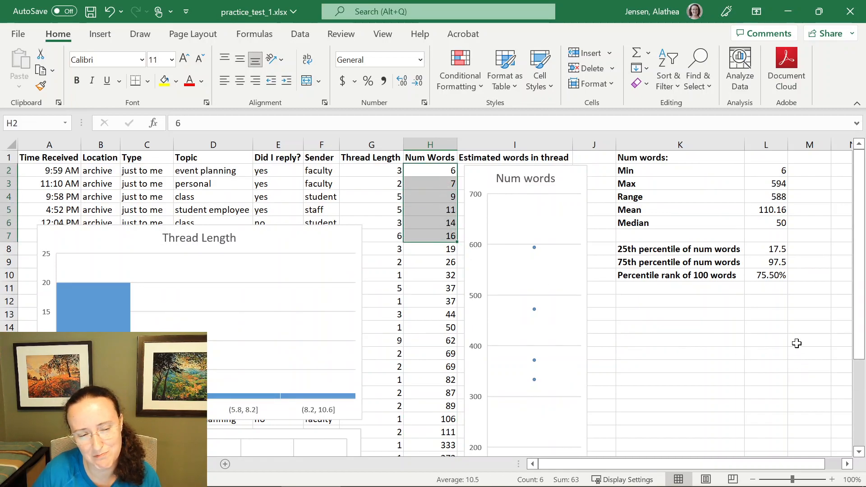
scroll(580, 367, down, 3)
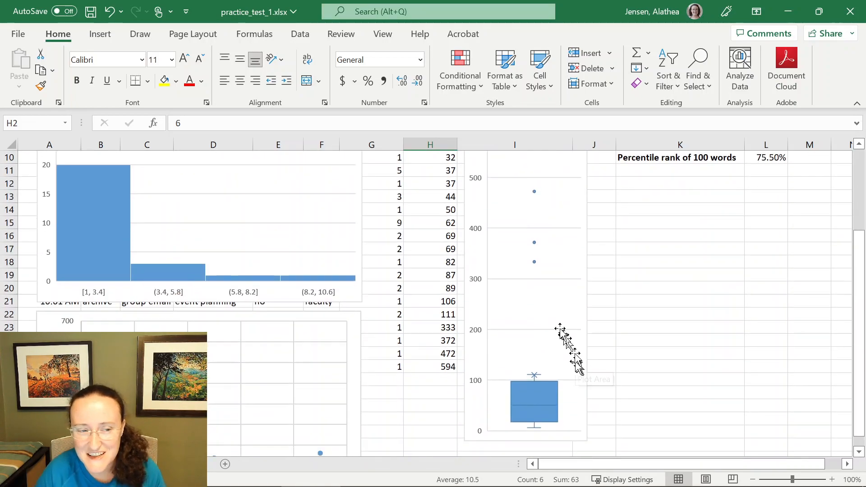
drag(441, 364, 425, 306)
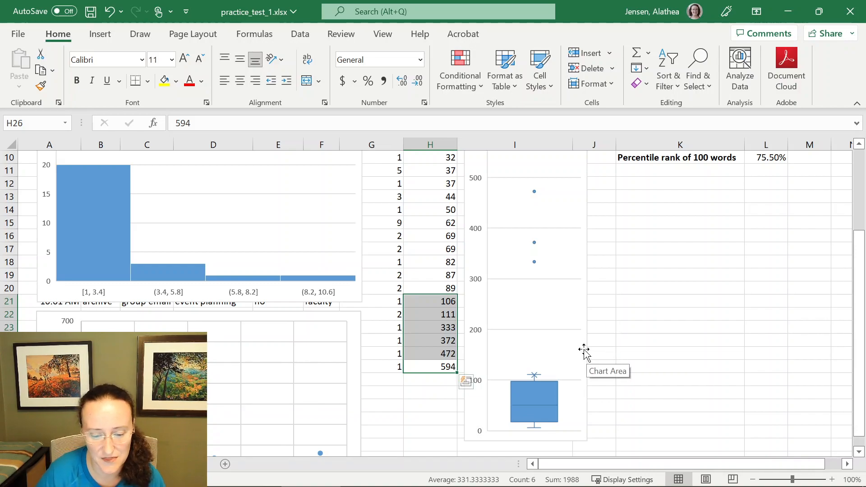
scroll(584, 350, up, 3)
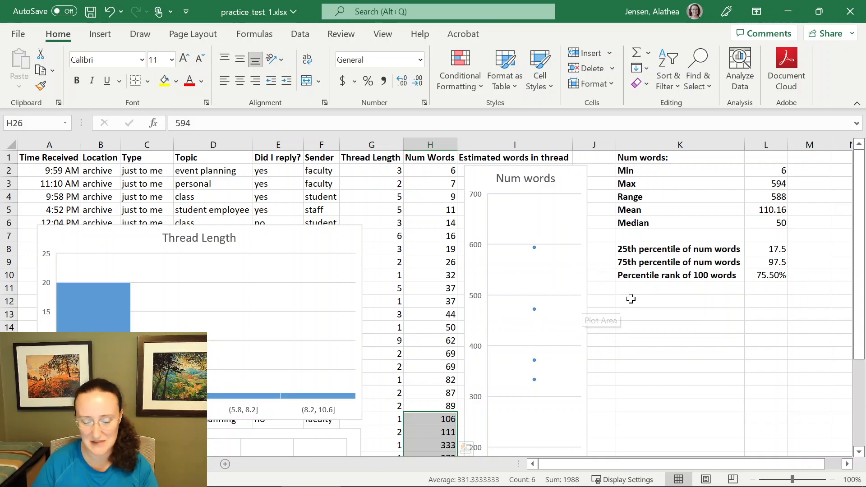
scroll(557, 331, down, 3)
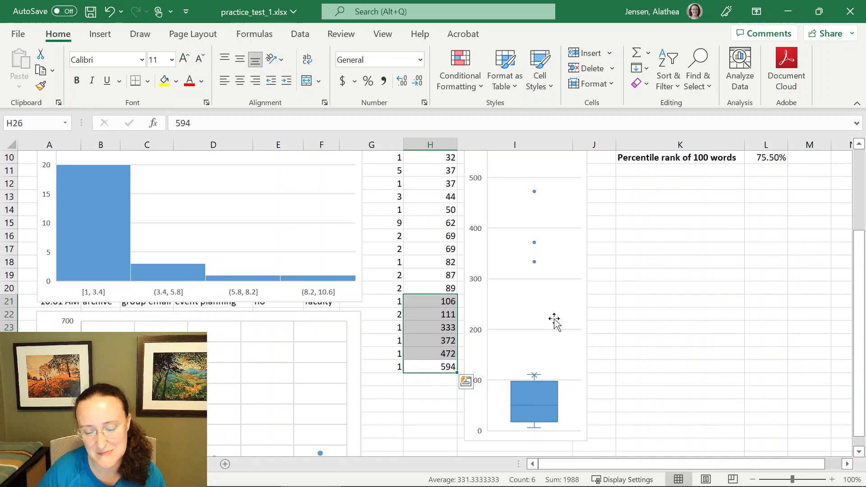
scroll(554, 321, down, 1)
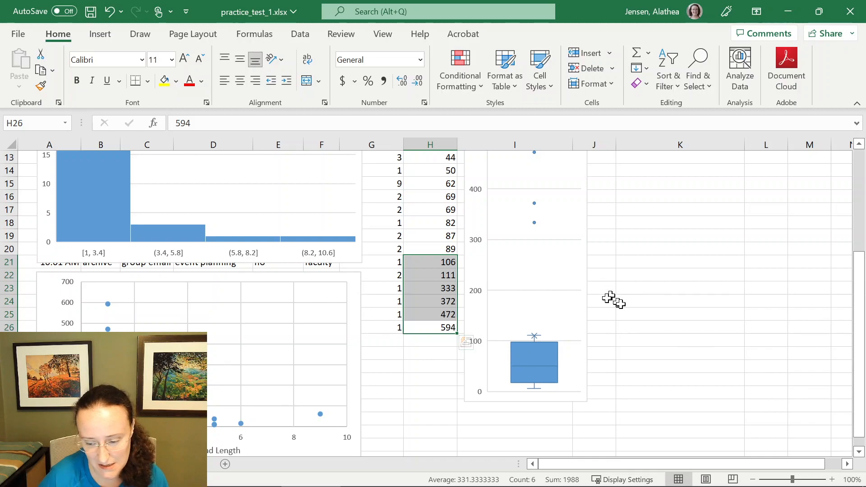
scroll(623, 306, up, 4)
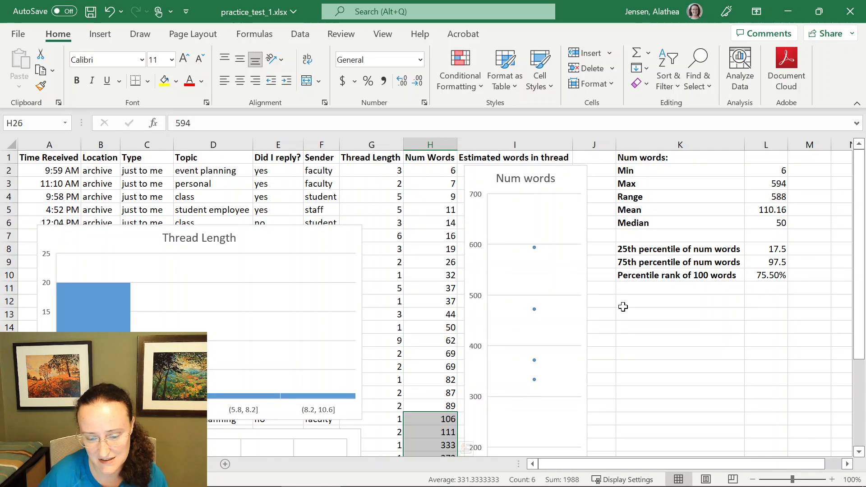